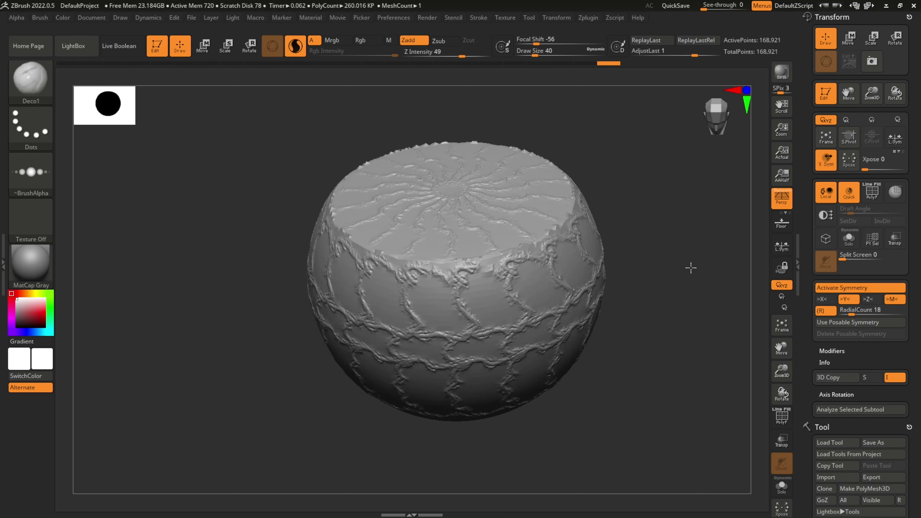
Smooth the rough rim where the flat top meets the side wall, using the 18-fold radial symmetry
left_click(670, 214, "ctrl")
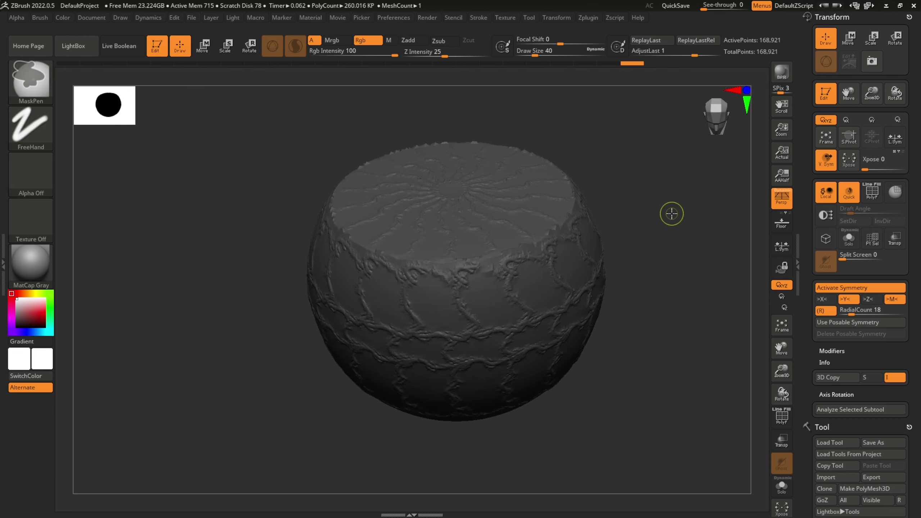
left_click(671, 214, "ctrl")
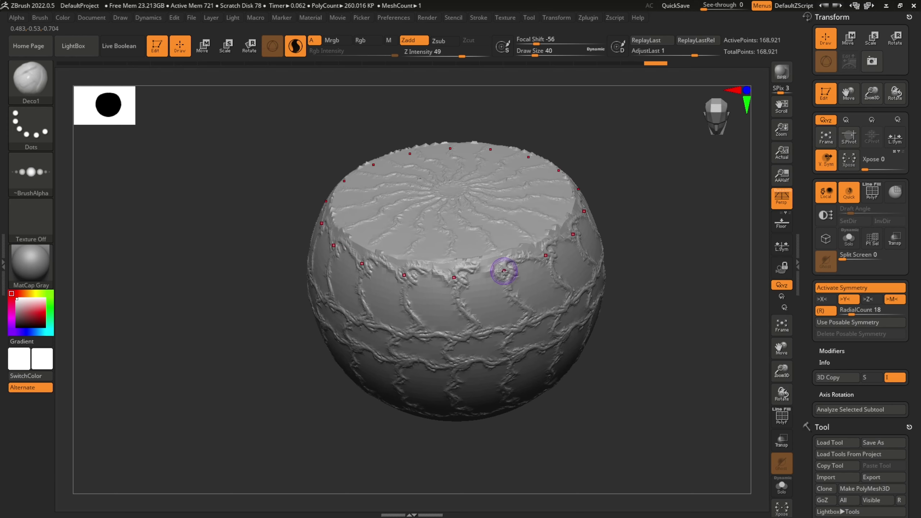
mouse_move(485, 257)
left_mouse_down("shift")
mouse_move(471, 257)
mouse_move(511, 252)
left_mouse_up("shift")
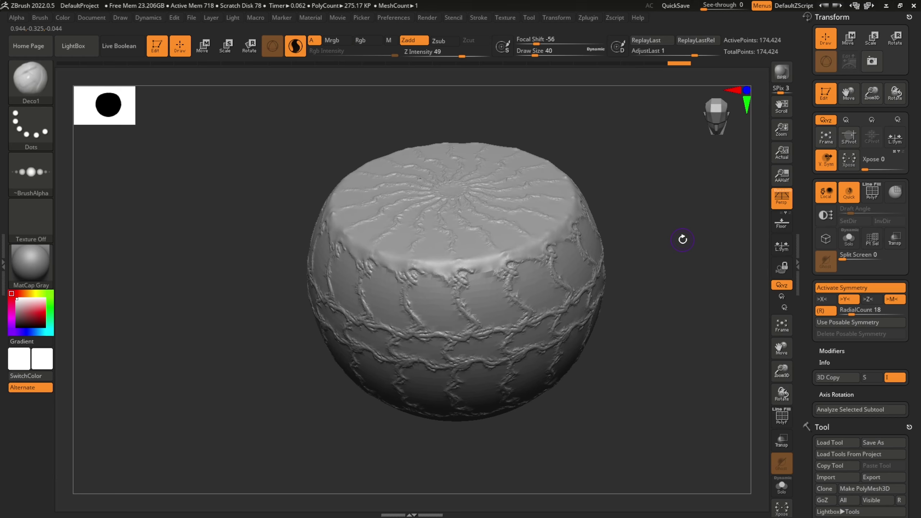
Try masking a patch in the lower row of panels between the vertical ridges, and undo it
mouse_move(680, 250)
left_mouse_down()
mouse_move(678, 189)
mouse_move(678, 232)
mouse_move(660, 289)
mouse_move(663, 265)
mouse_move(666, 296)
mouse_move(688, 282)
mouse_move(699, 294)
left_mouse_up()
key("f")
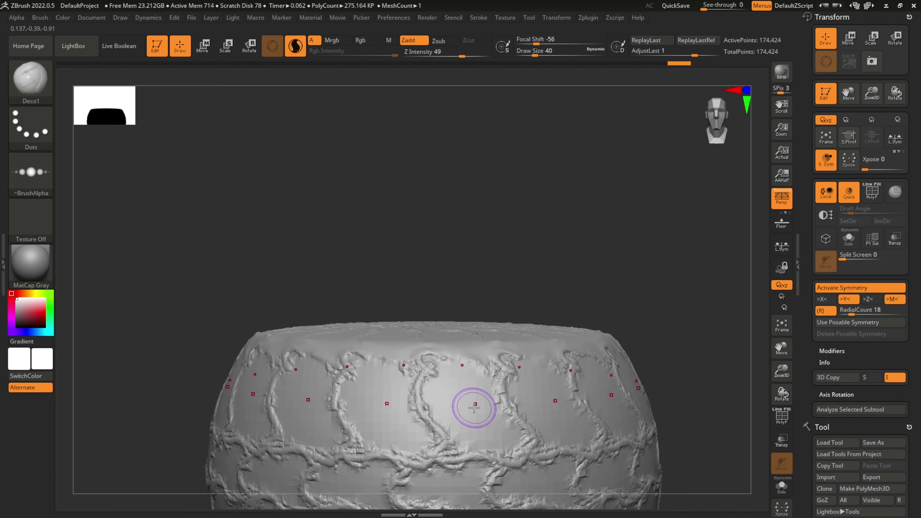
key("f")
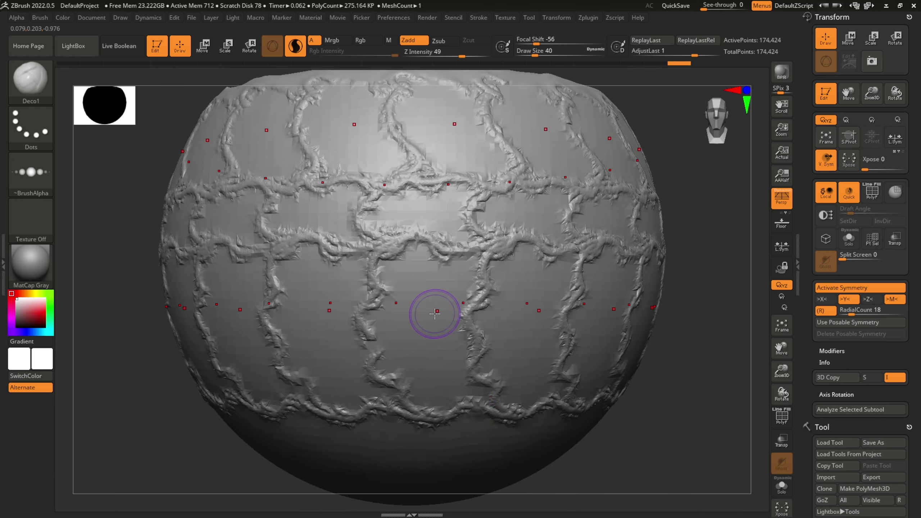
key("ctrl")
left_click_drag(437, 311, 418, 311, "ctrl")
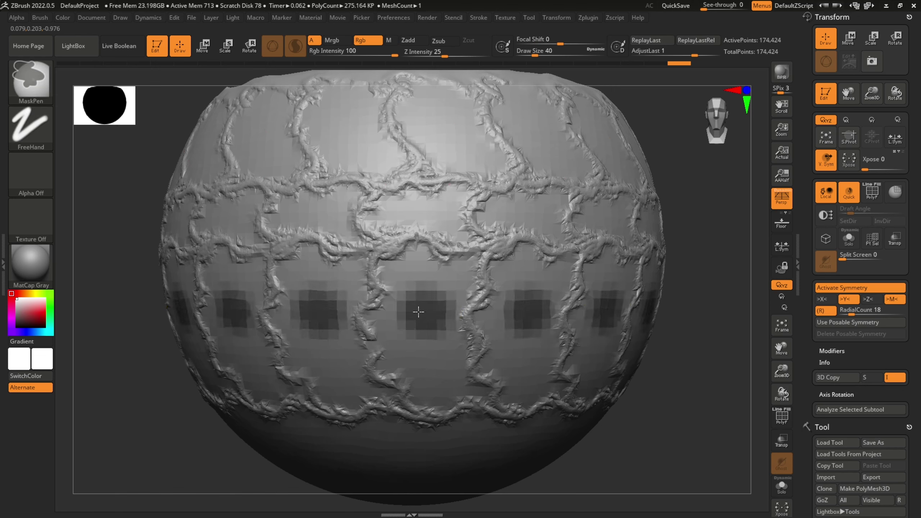
key("ctrl+z")
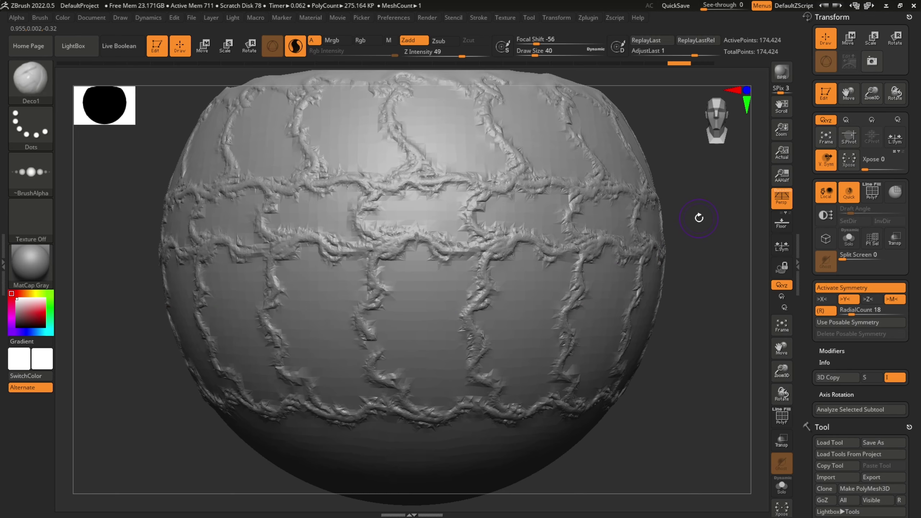
Display the wireframe and subdivide the mesh three times, up to subdivision level 4
key("shift+f")
mouse_move(709, 230)
left_mouse_down()
mouse_move(705, 256)
mouse_move(699, 239)
mouse_move(707, 251)
mouse_move(709, 234)
left_mouse_up()
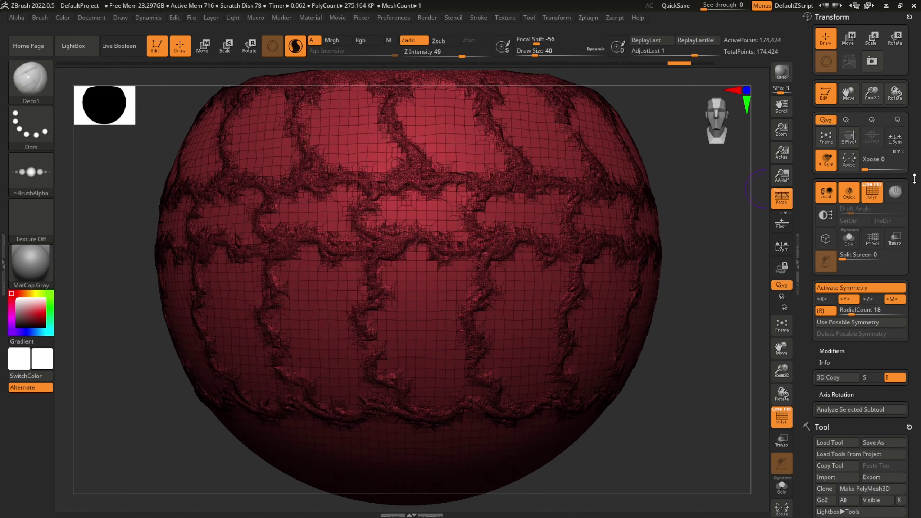
scroll(914, 179, "down", 10)
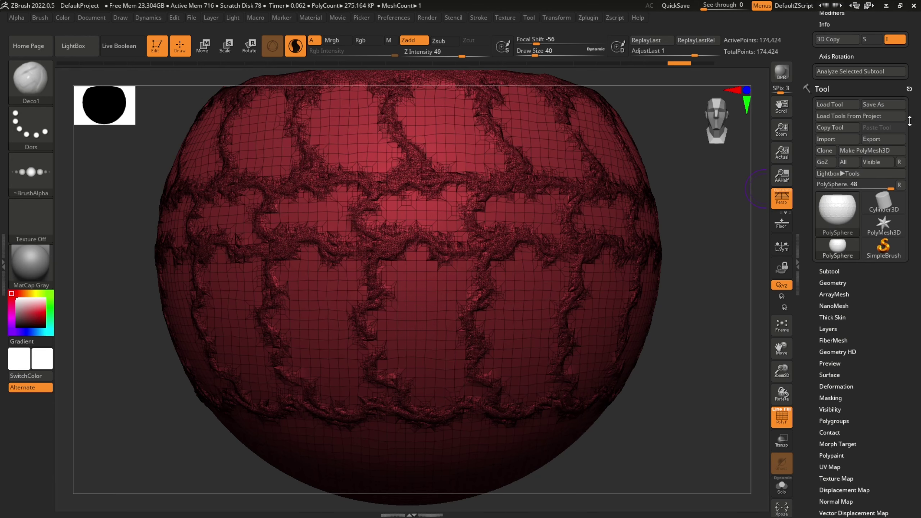
left_click(832, 282)
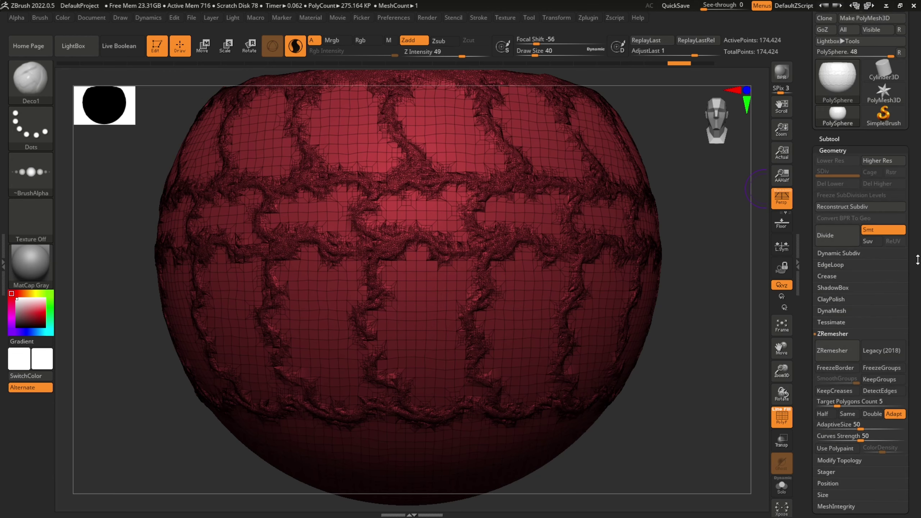
left_click(836, 236)
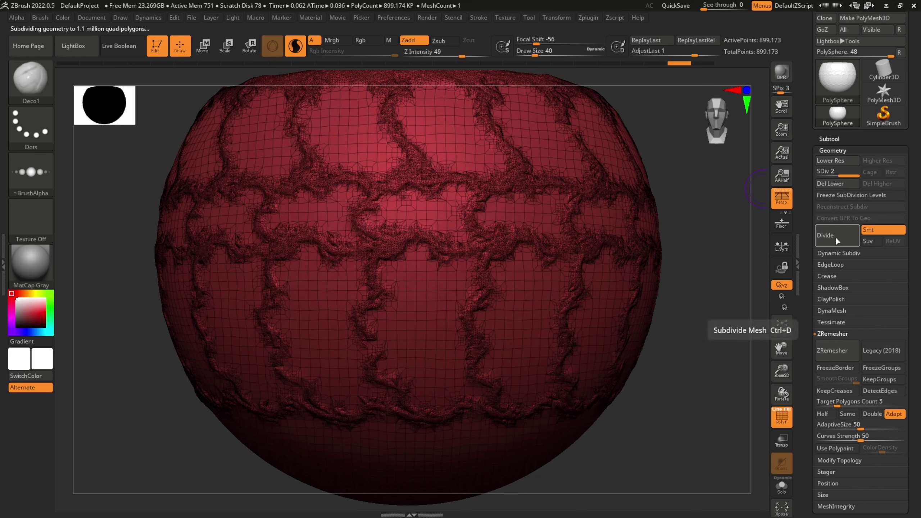
left_click(835, 236)
left_click(835, 236)
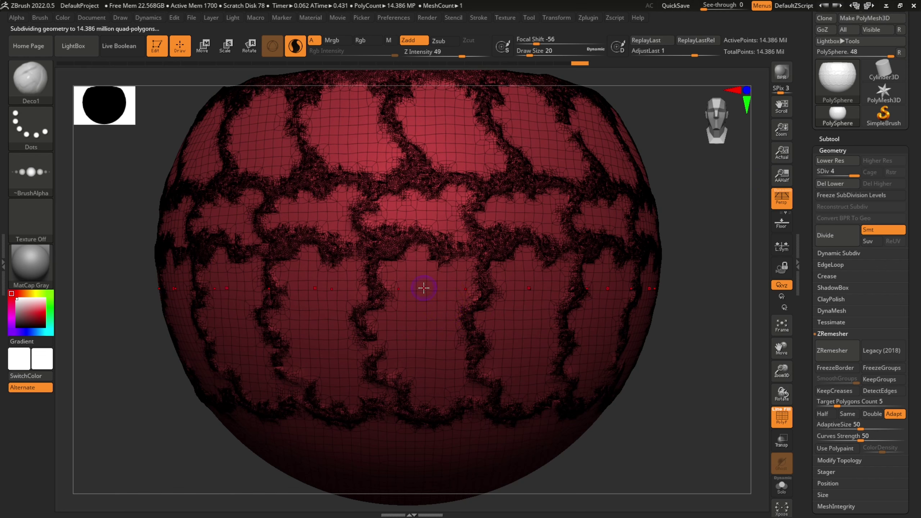
Paint rounded masks inside the lower, middle and upper rows of panels, keeping clear of the raised ridges
mouse_move(421, 298)
left_mouse_down("ctrl")
mouse_move(421, 286)
mouse_move(426, 303)
mouse_move(413, 315)
mouse_move(424, 364)
mouse_move(433, 312)
mouse_move(413, 300)
mouse_move(405, 319)
mouse_move(414, 354)
left_mouse_up("ctrl")
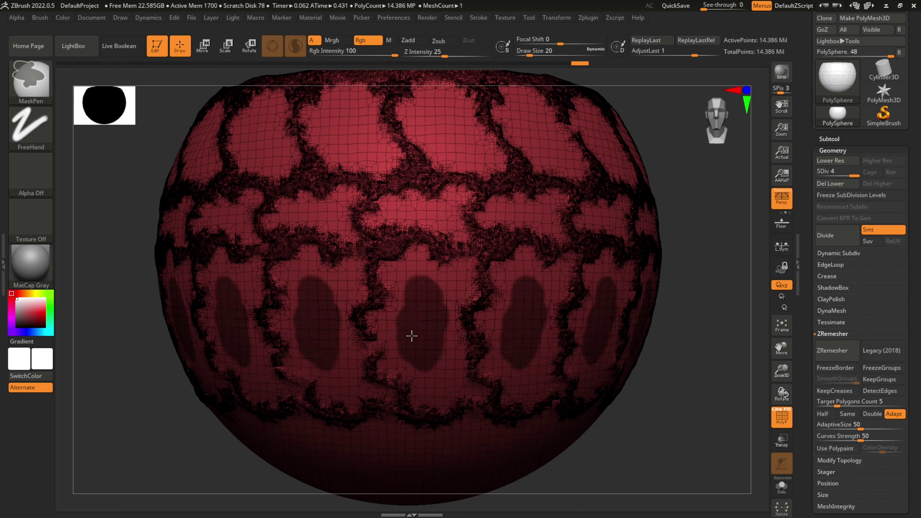
mouse_move(421, 293)
left_mouse_down("ctrl")
mouse_move(419, 267)
mouse_move(432, 295)
left_mouse_up("ctrl")
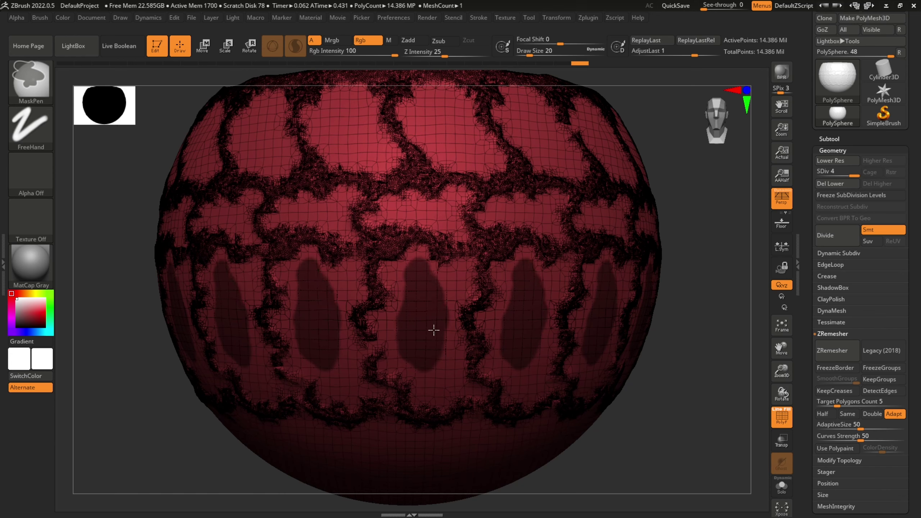
left_click_drag(409, 212, 428, 213, "ctrl")
mouse_move(455, 141)
left_mouse_down("ctrl")
mouse_move(452, 109)
mouse_move(435, 95)
mouse_move(422, 93)
mouse_move(397, 120)
mouse_move(417, 148)
mouse_move(467, 165)
mouse_move(493, 160)
mouse_move(477, 130)
mouse_move(467, 150)
mouse_move(449, 148)
mouse_move(433, 110)
mouse_move(447, 124)
mouse_move(447, 82)
mouse_move(495, 153)
mouse_move(476, 172)
mouse_move(442, 156)
left_mouse_up("ctrl")
mouse_move(421, 285)
left_mouse_down("ctrl")
mouse_move(442, 286)
mouse_move(438, 349)
mouse_move(413, 375)
mouse_move(401, 267)
left_mouse_up("ctrl")
key("shift")
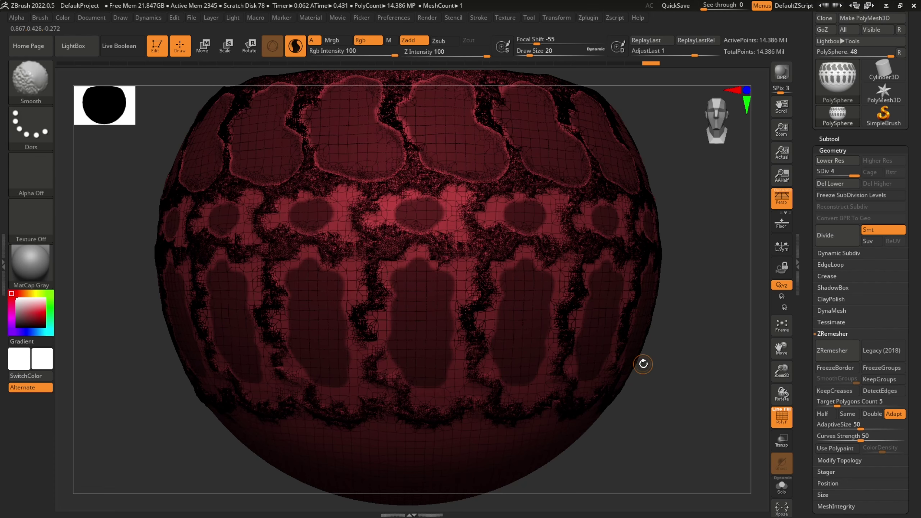
Hide the wireframe and invert the mask so that only the panel interiors can be edited
key("shift+f")
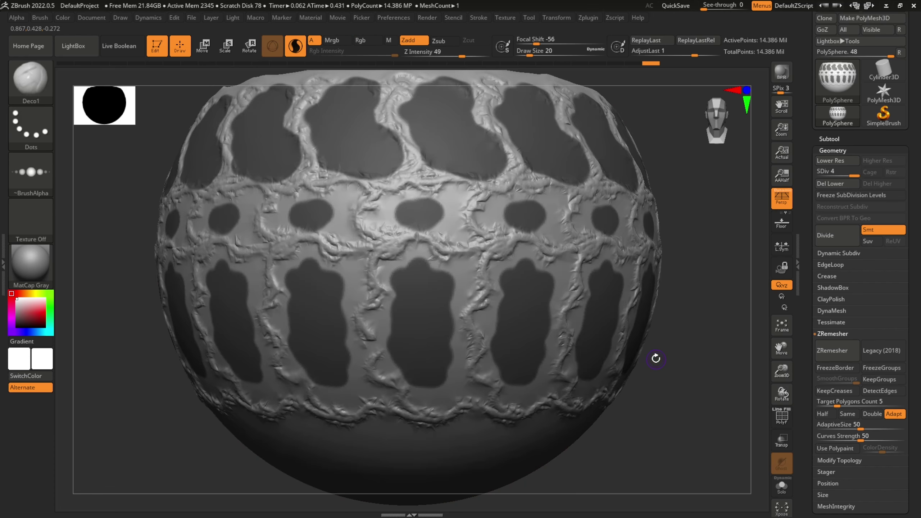
mouse_move(698, 363)
left_mouse_down()
mouse_move(689, 366)
mouse_move(699, 366)
left_mouse_up()
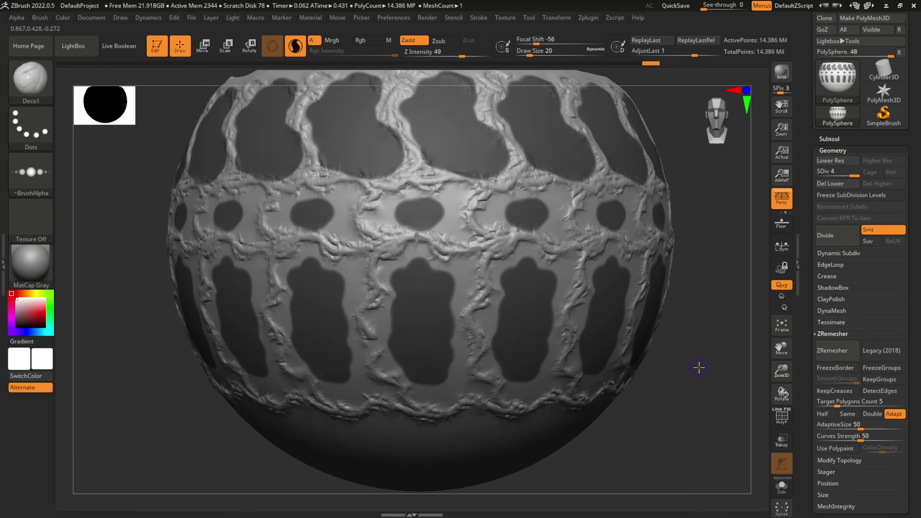
key("ctrl")
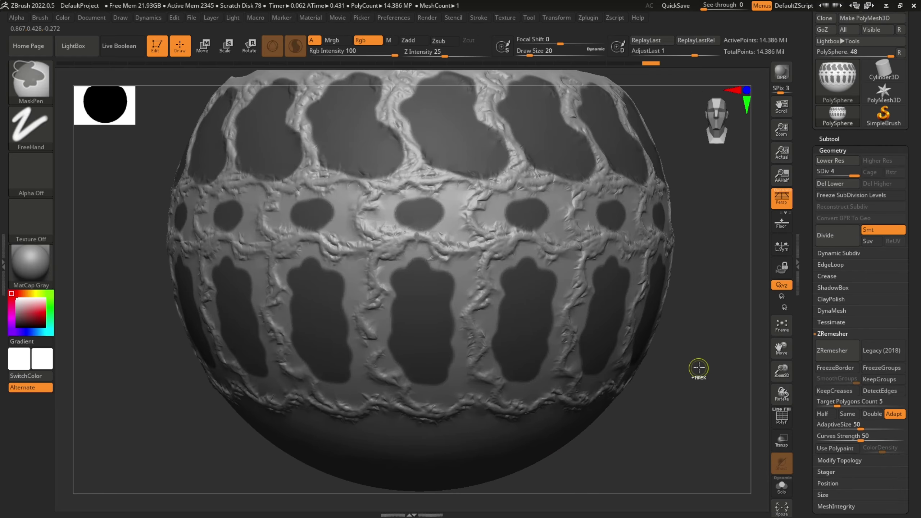
left_click(698, 368, "ctrl")
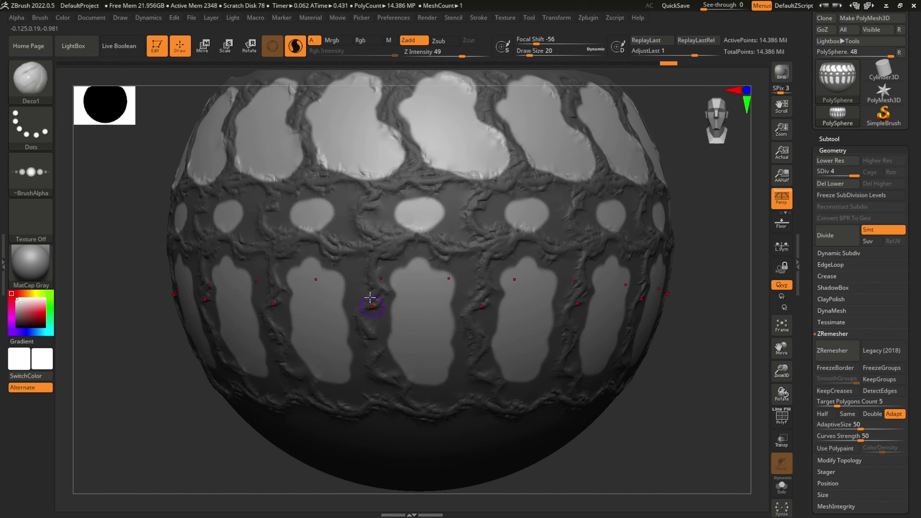
Sculpt carved texture over the lower row of unmasked panels with the Deco1 brush, raising Z Intensity to 70
left_click_drag(293, 280, 313, 261)
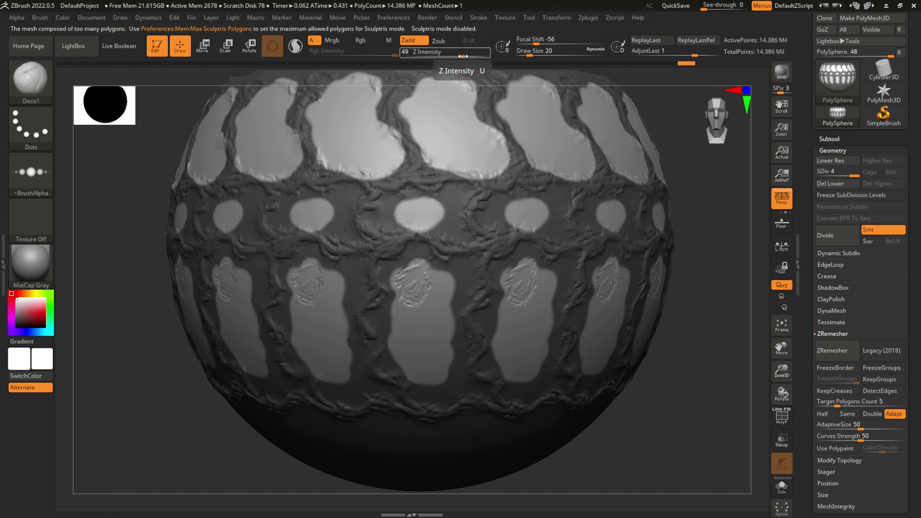
left_click_drag(462, 55, 473, 56)
mouse_move(339, 304)
left_mouse_down()
mouse_move(319, 290)
mouse_move(326, 319)
mouse_move(344, 315)
mouse_move(337, 336)
mouse_move(355, 369)
left_mouse_up()
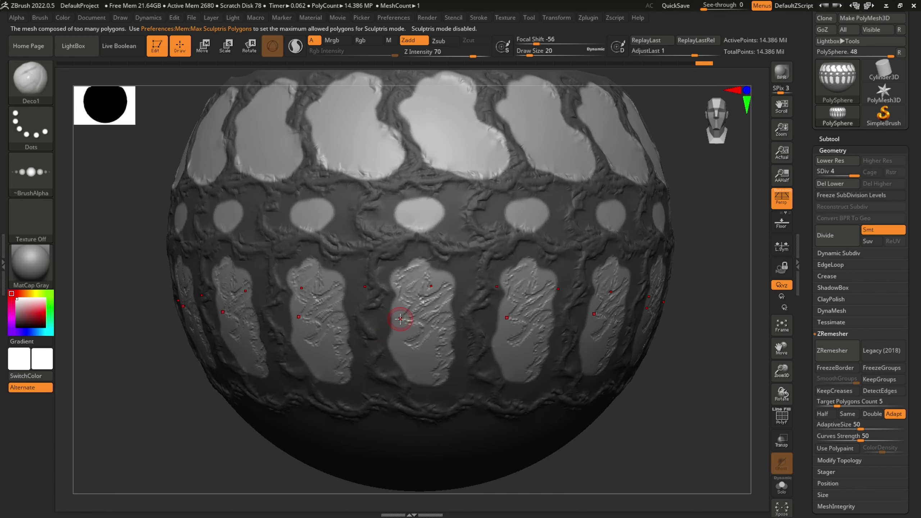
left_click(26, 75)
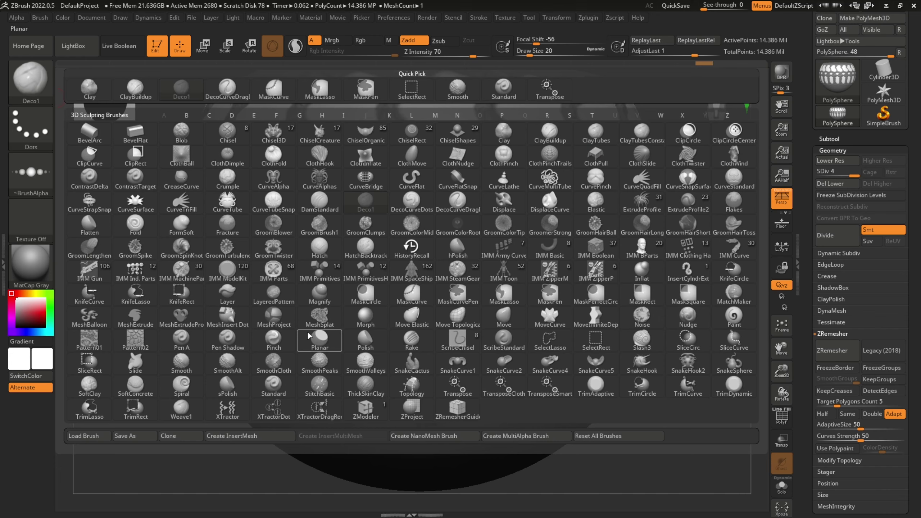
left_click(333, 292)
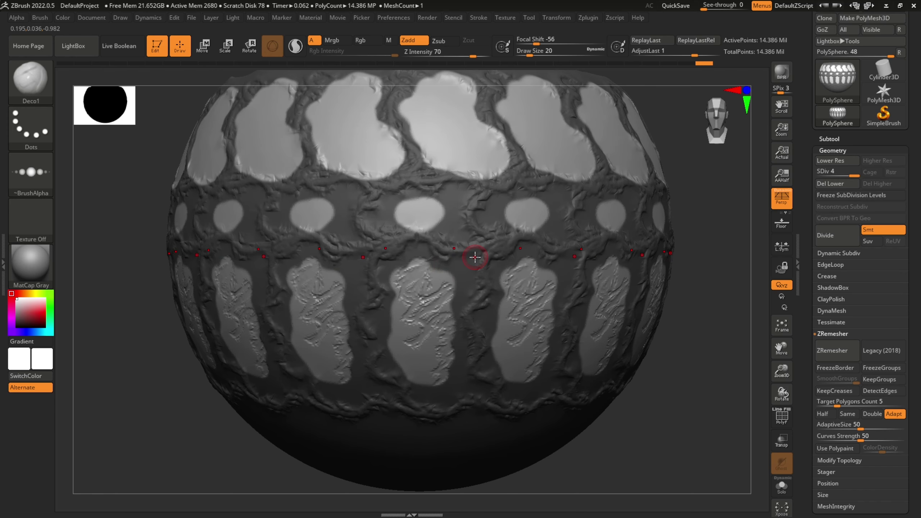
Move the gizmo pivot down inside the body, scale the unmasked panels inward to recess them, and return to Draw mode
key("r")
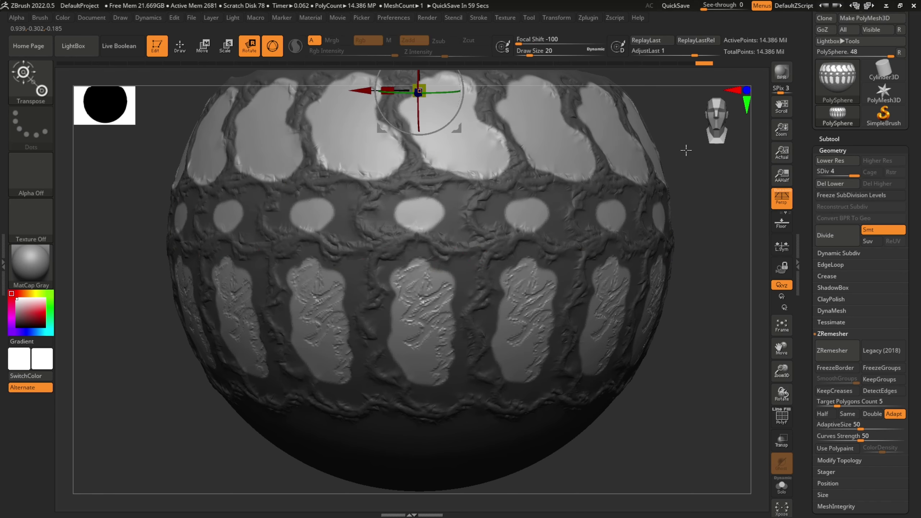
right_click_drag(685, 149, 691, 211, "ctrl")
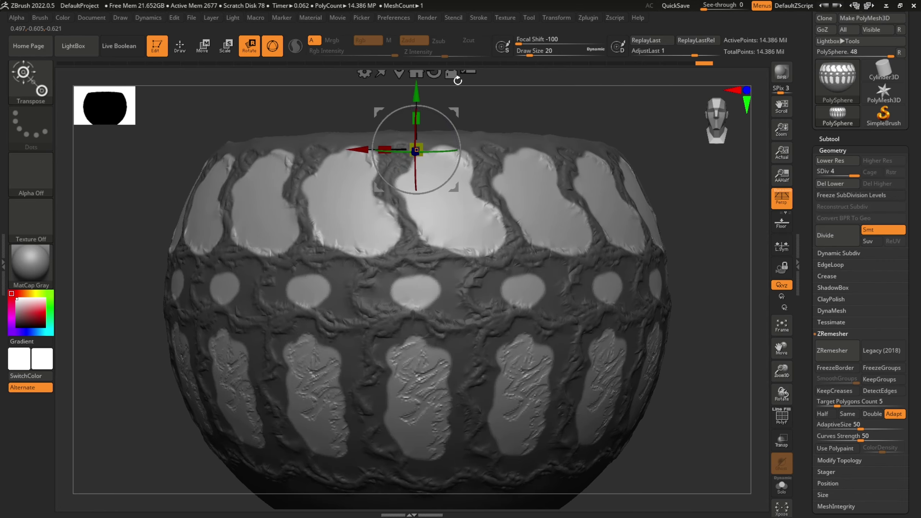
right_click_drag(664, 151, 657, 204, "ctrl")
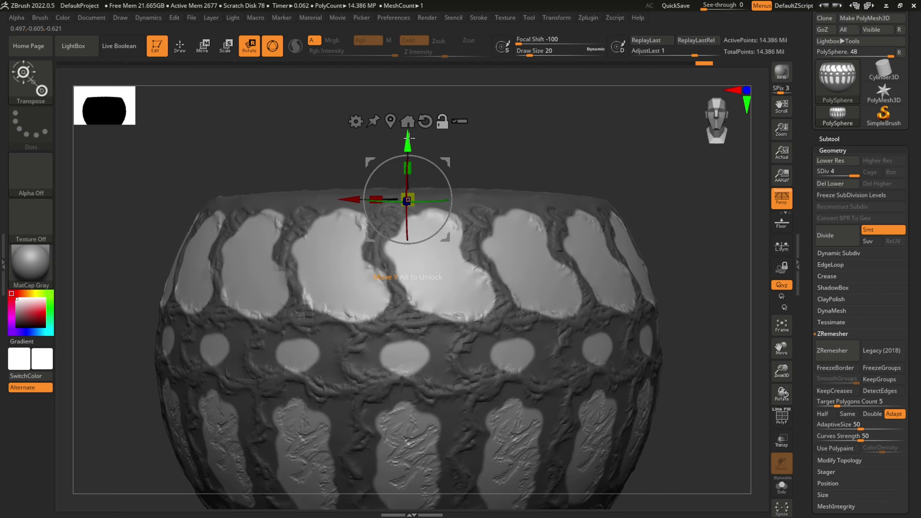
left_click_drag(409, 137, 409, 323, "alt")
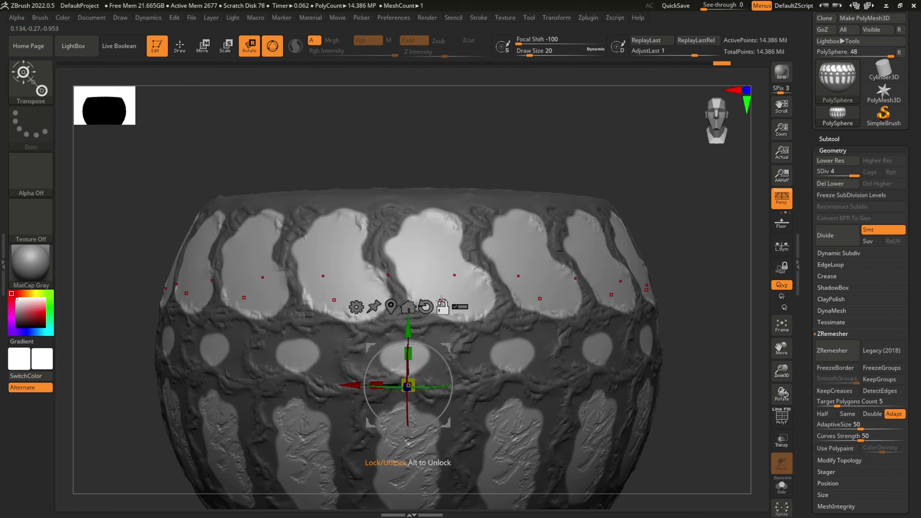
left_click_drag(614, 173, 612, 225)
mouse_move(415, 383)
left_mouse_down()
mouse_move(431, 374)
mouse_move(406, 390)
left_mouse_up()
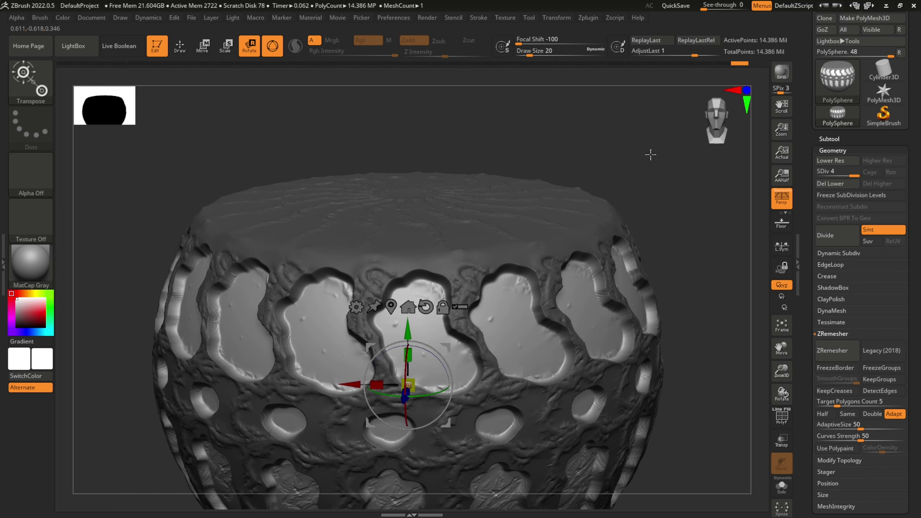
left_click(528, 282)
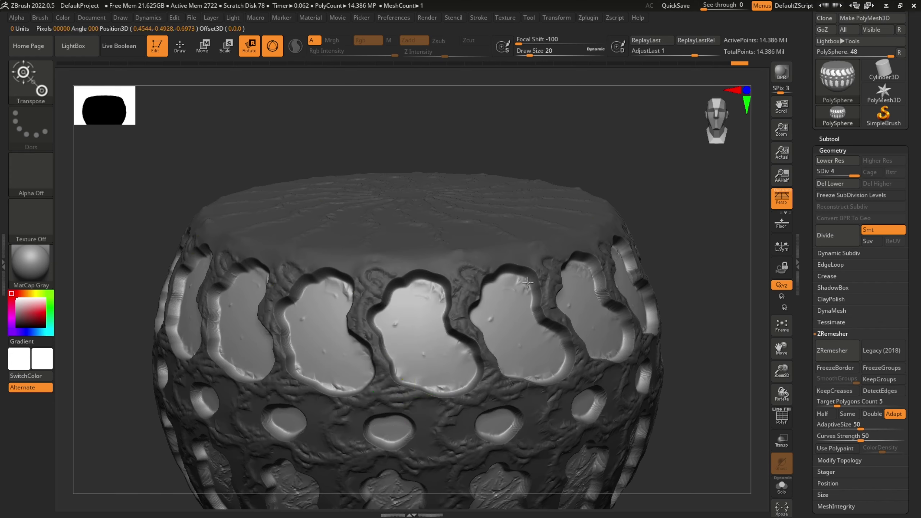
left_click(526, 282)
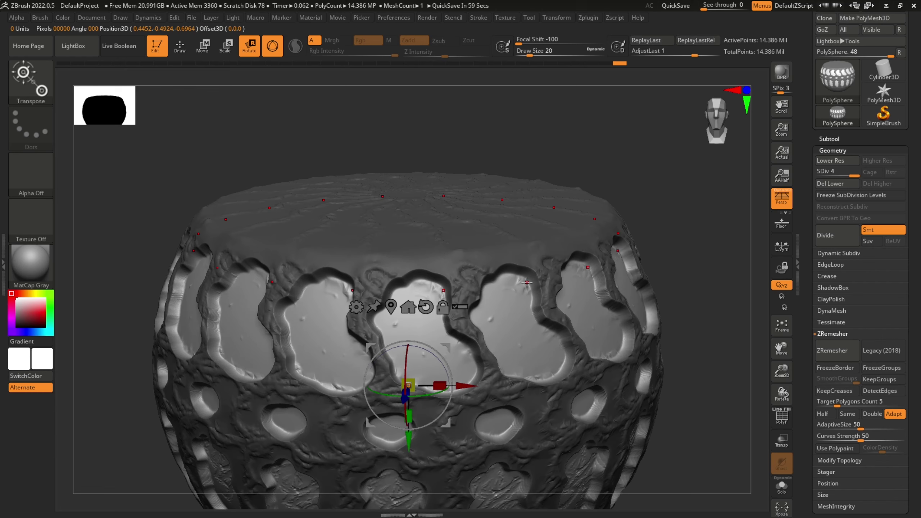
key("q")
key("ctrl")
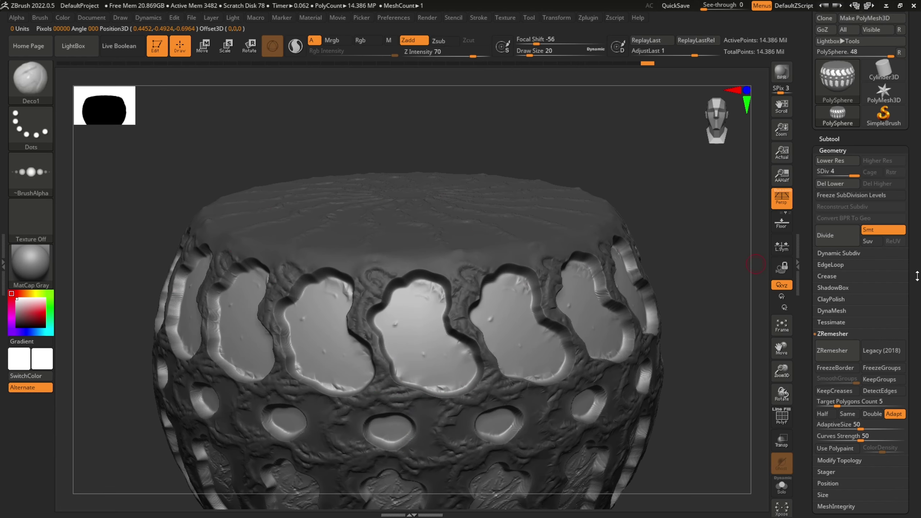
Apply a slight Noise deformation to the unmasked surfaces of the recessed panels
left_click_drag(916, 276, 909, 173)
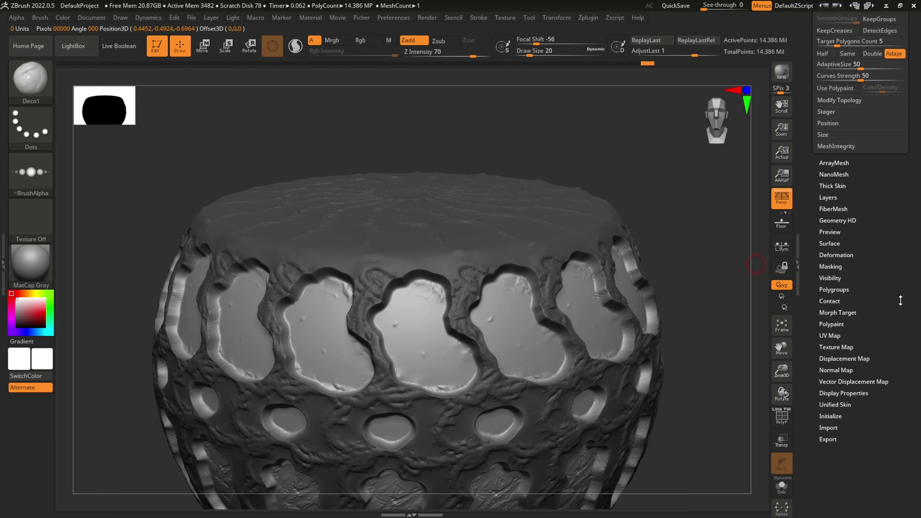
left_click(848, 255)
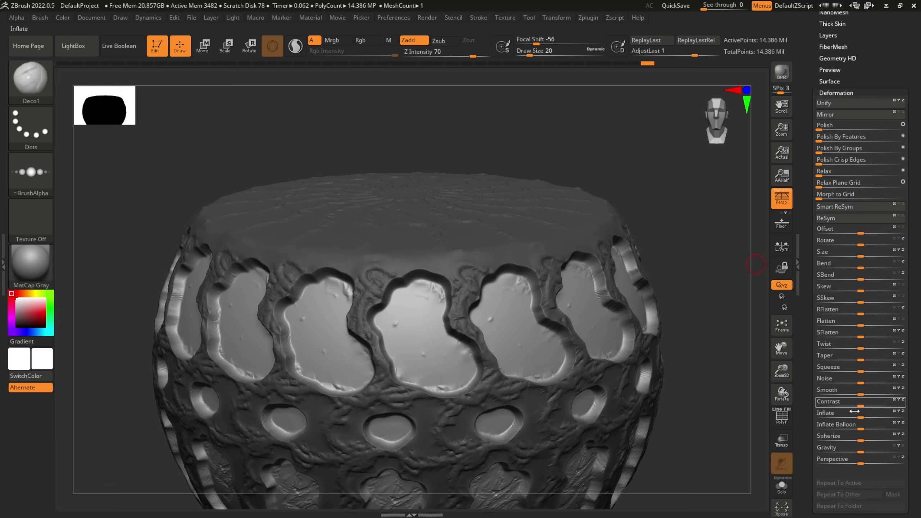
left_click_drag(862, 417, 859, 417)
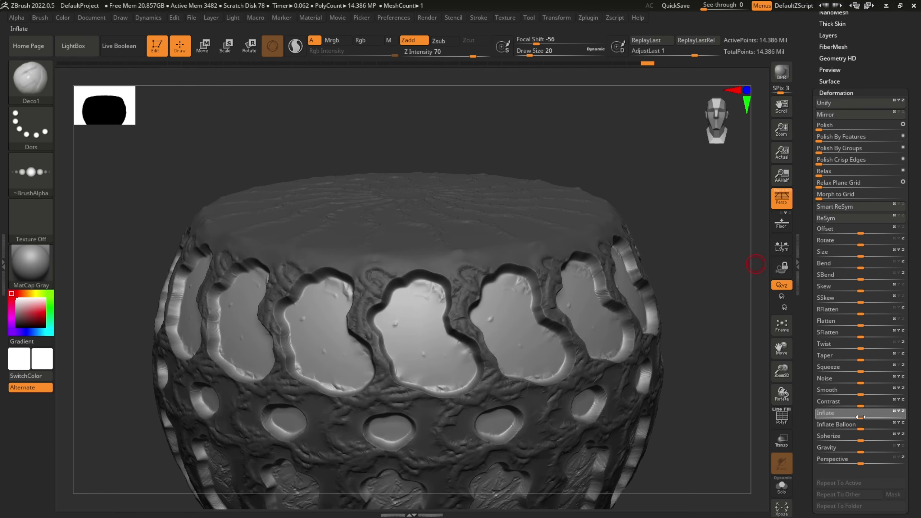
left_click_drag(860, 382, 862, 382)
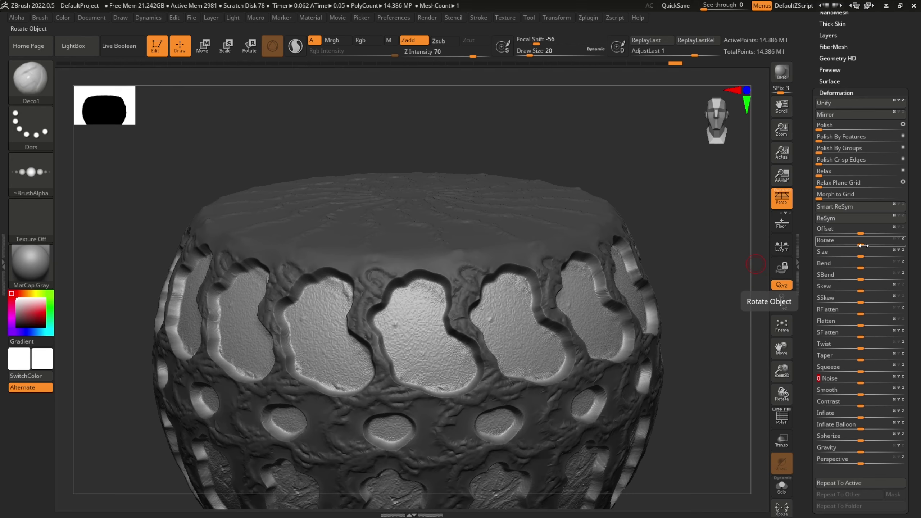
Try slight Rotate and Gravity deformations on the unmasked panel surfaces, with Gravity at -2 and 2
left_click_drag(863, 245, 861, 245)
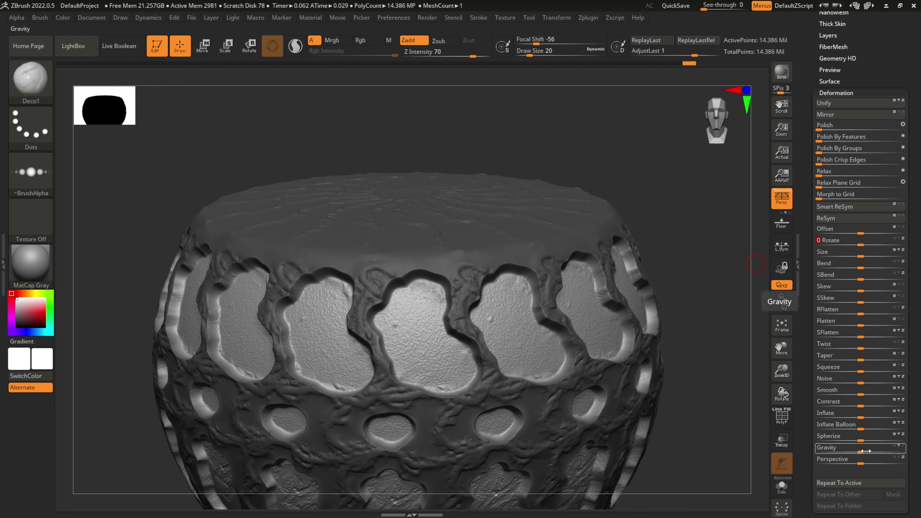
left_click_drag(866, 450, 858, 450)
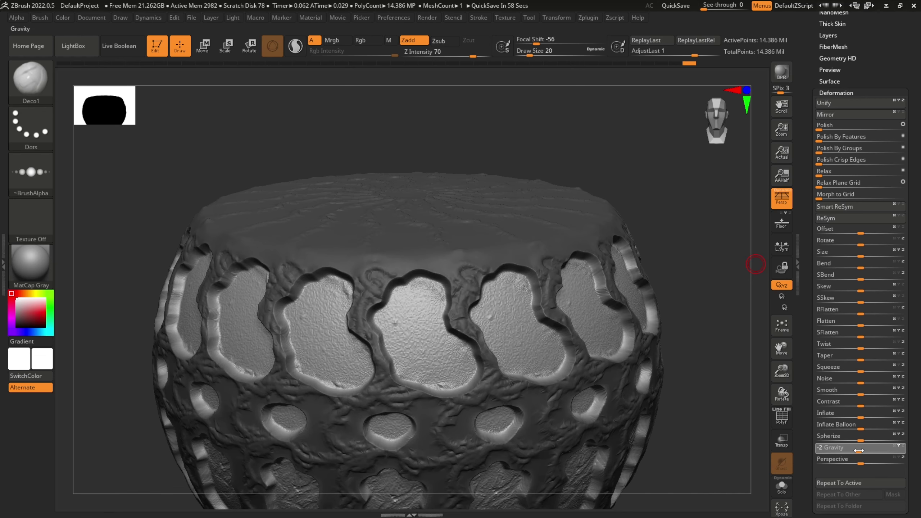
left_click_drag(860, 450, 862, 447)
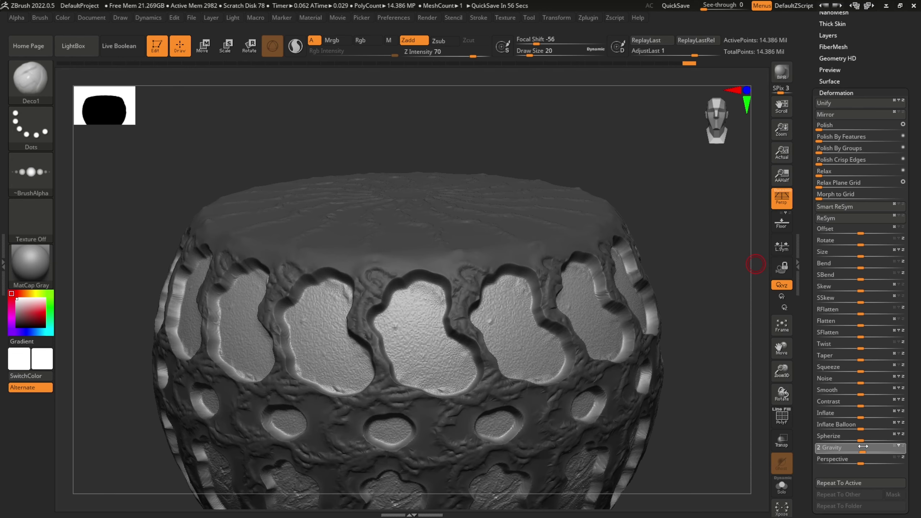
Invert the mask and clear it so the whole vessel is unmasked
left_click_drag(917, 254, 913, 347)
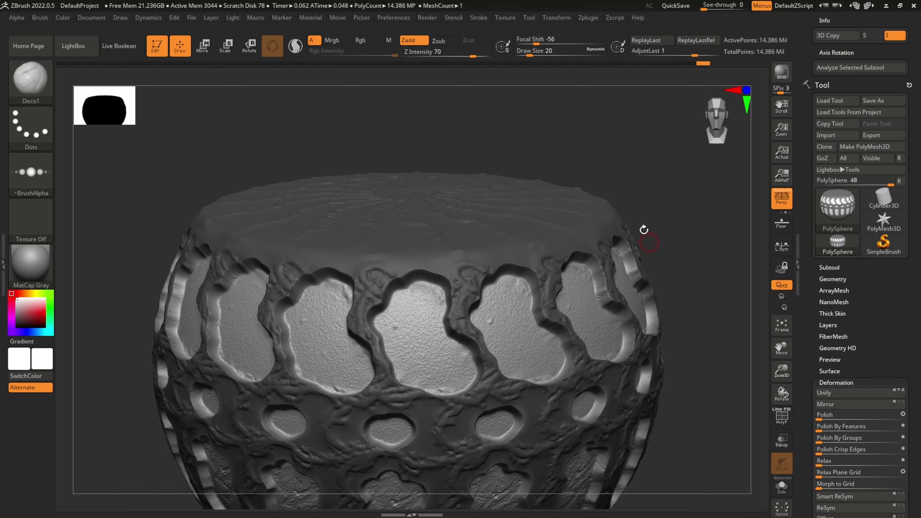
key("ctrl")
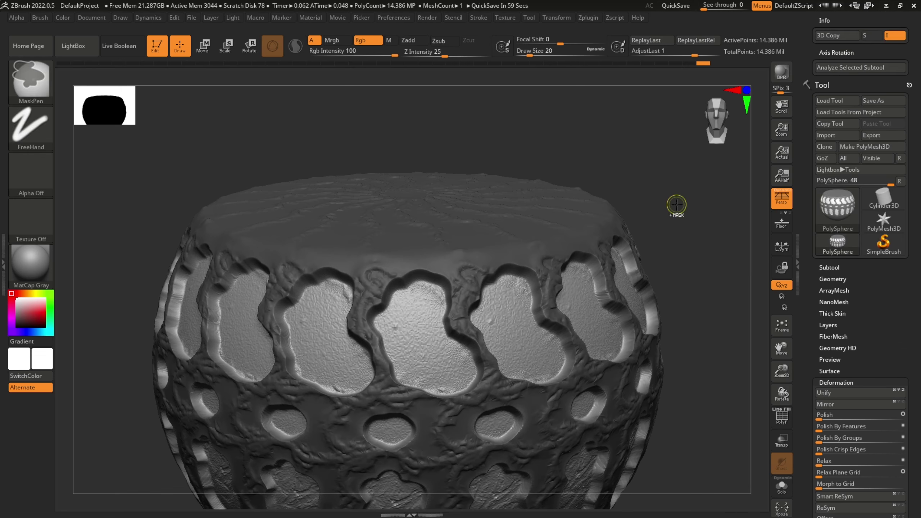
left_click(677, 205, "ctrl")
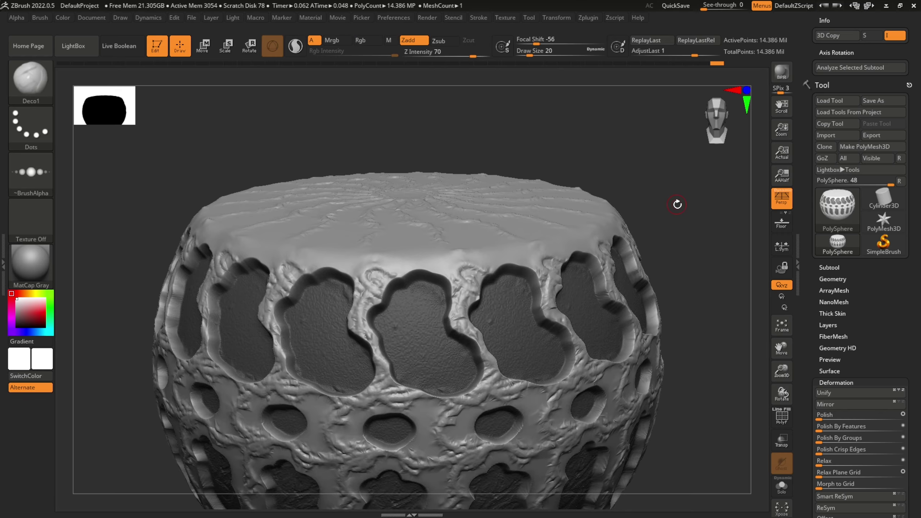
left_click_drag(677, 196, 711, 233, "ctrl")
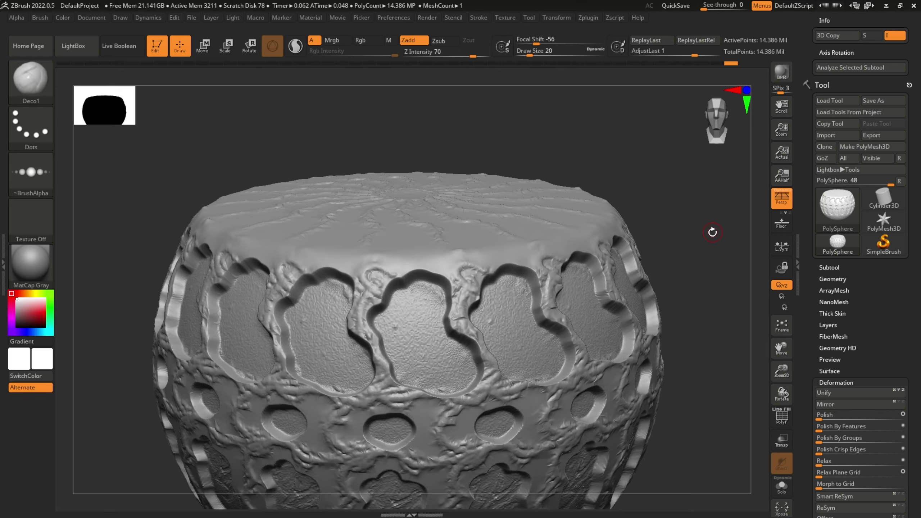
Append a Ring3D mesh to the vessel as a new subtool and make it the active one
key("f")
left_click_drag(676, 393, 594, 362)
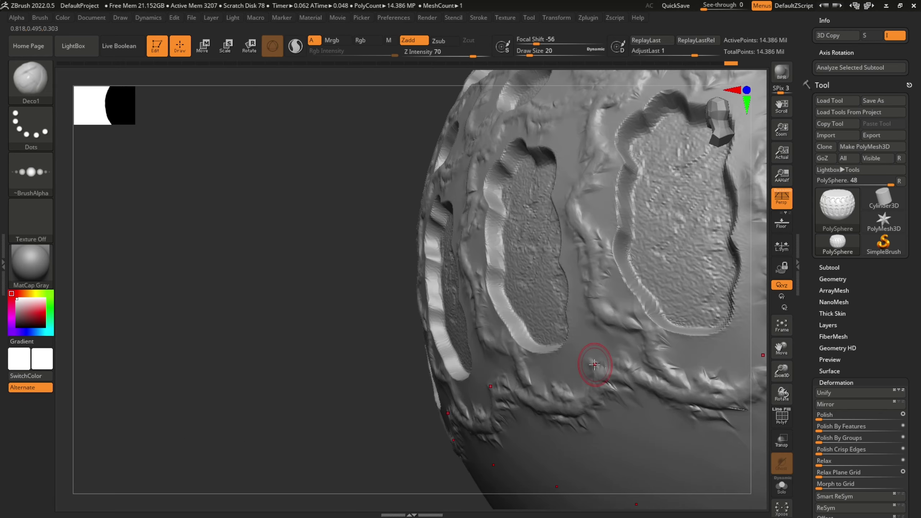
left_click_drag(354, 319, 427, 373)
left_click_drag(616, 294, 694, 233)
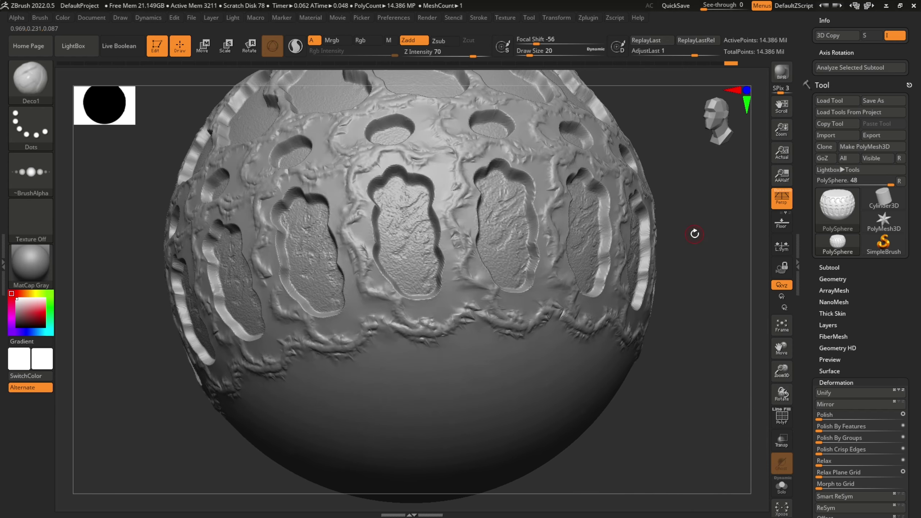
mouse_move(678, 196)
left_mouse_down()
mouse_move(653, 202)
mouse_move(650, 227)
mouse_move(666, 206)
left_mouse_up()
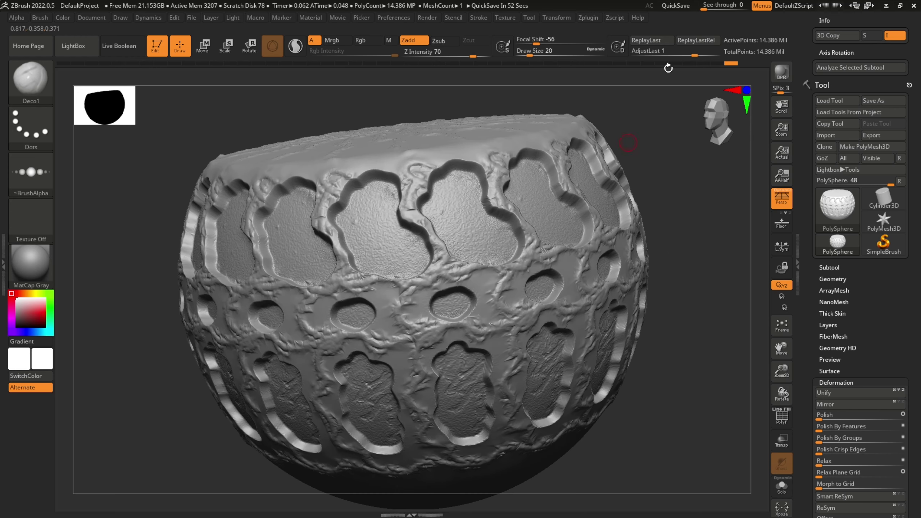
left_click_drag(665, 159, 685, 160)
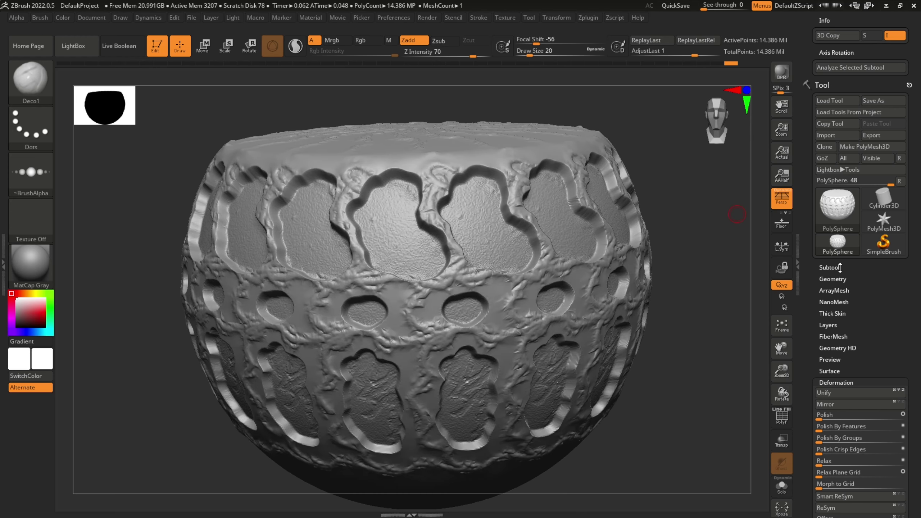
left_click(839, 267)
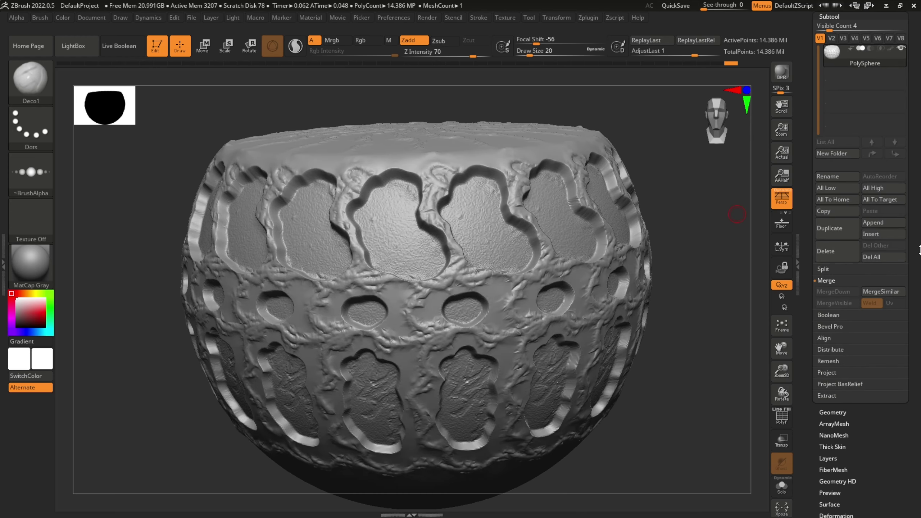
left_click(889, 223)
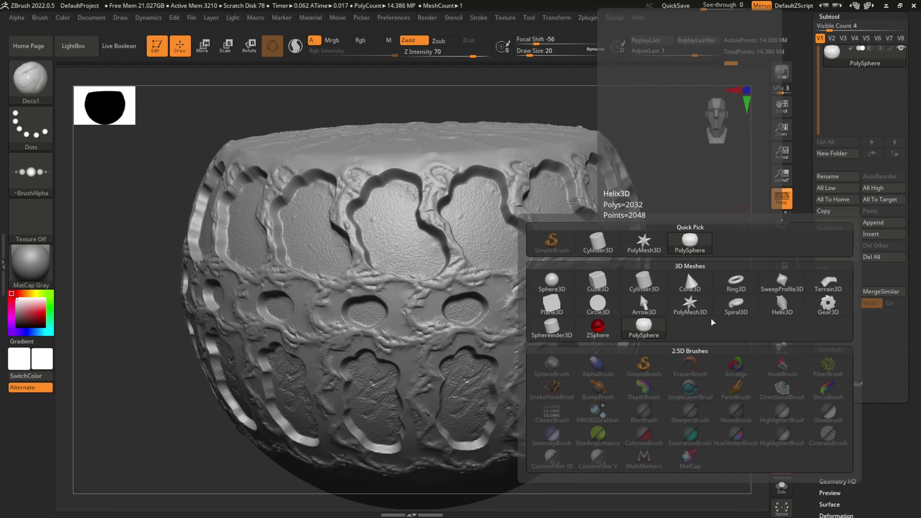
left_click(736, 285)
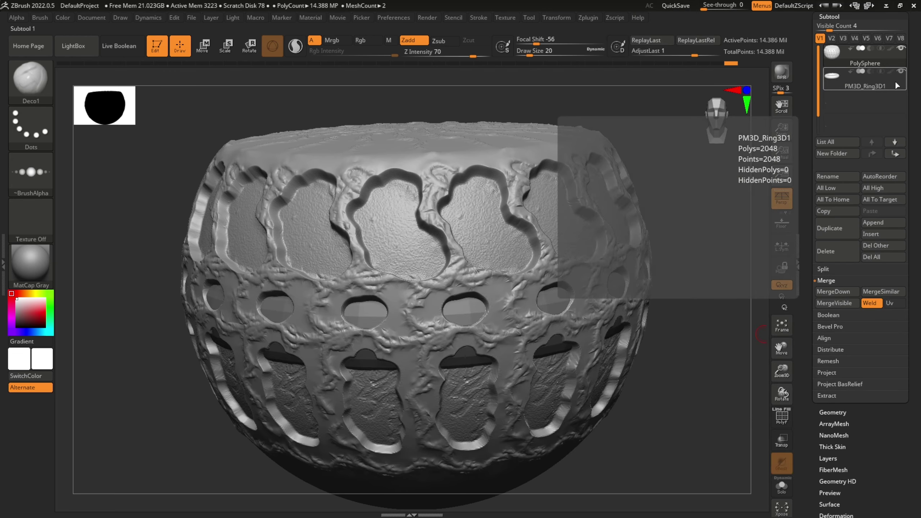
left_click(896, 85)
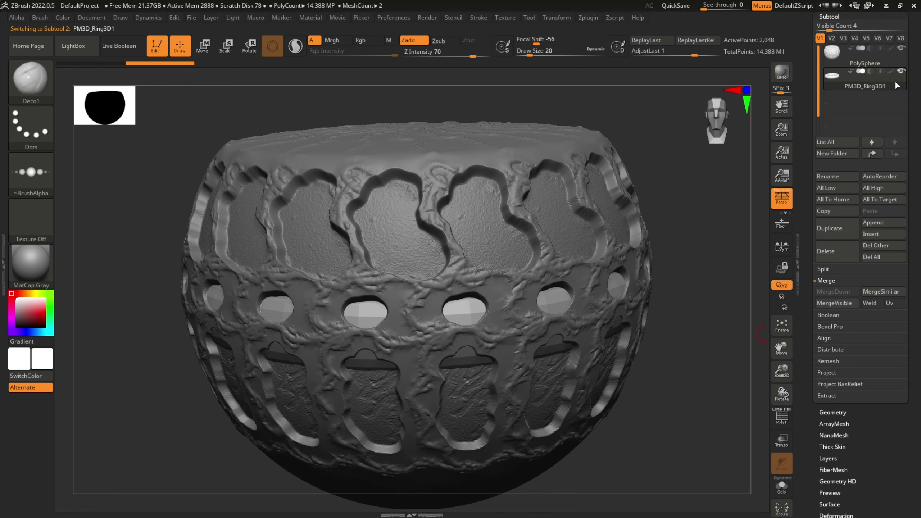
Move the ring vertically out of the vessel's middle and place it around the flat top
key("w")
mouse_move(412, 218)
left_mouse_down()
mouse_move(434, 150)
mouse_move(456, 144)
mouse_move(489, 85)
mouse_move(503, 82)
left_mouse_up()
key("f")
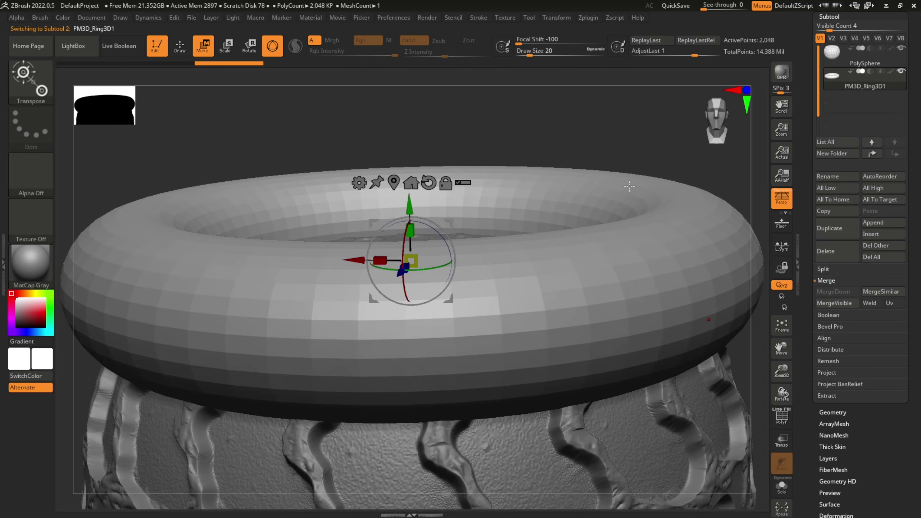
mouse_move(618, 120)
left_mouse_down()
mouse_move(618, 143)
mouse_move(588, 169)
mouse_move(627, 119)
left_mouse_up()
key("f")
left_click_drag(669, 197, 663, 194)
left_click_drag(416, 82, 420, 64)
left_click_drag(660, 172, 665, 235)
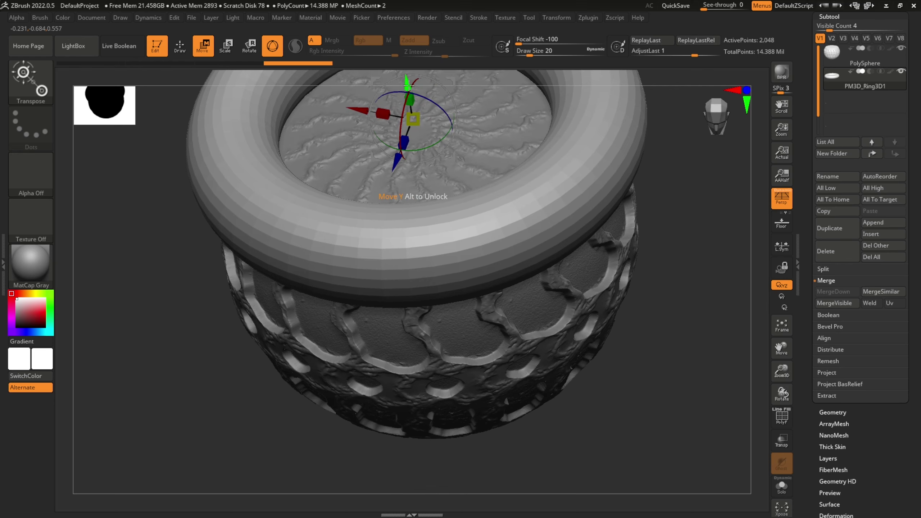
left_click_drag(413, 81, 414, 120)
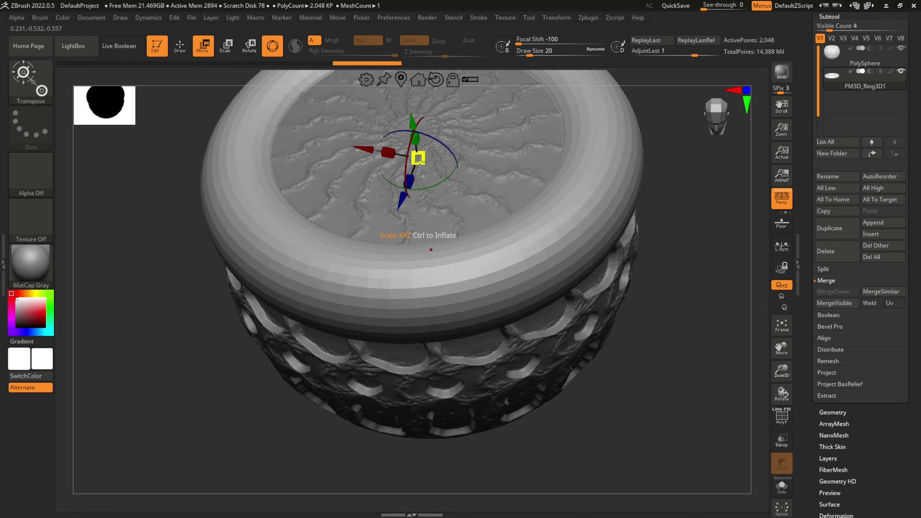
Scale the ring down uniformly to match the vessel's top edge and raise it slightly to form a rim
left_click_drag(420, 159, 426, 219)
left_click_drag(676, 209, 676, 169)
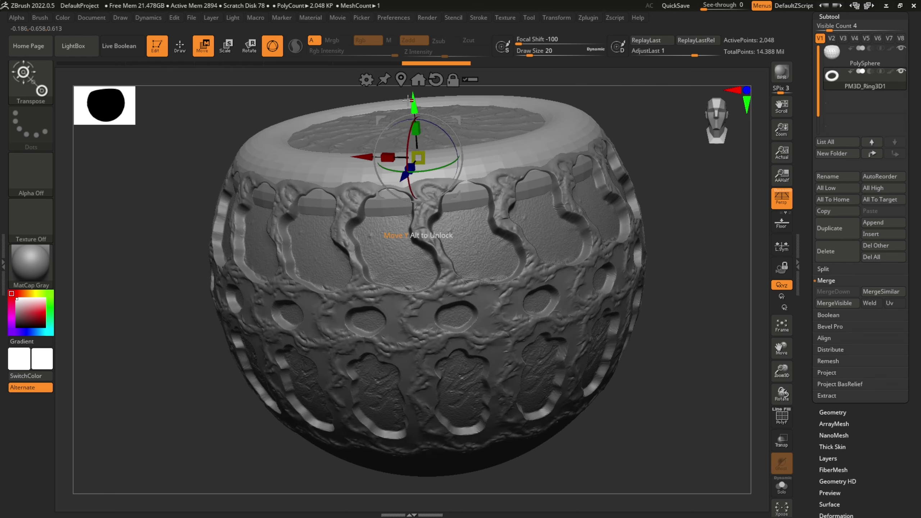
left_click_drag(412, 103, 413, 90)
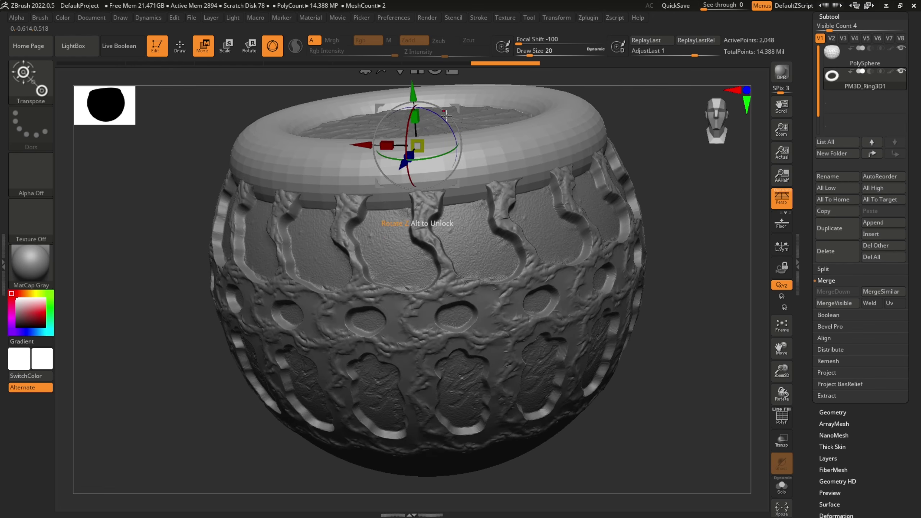
left_click_drag(660, 141, 653, 150)
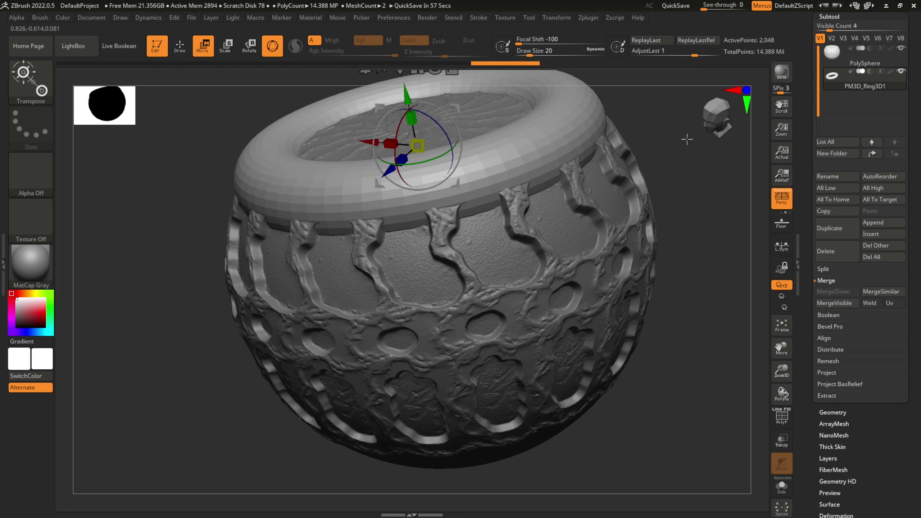
mouse_move(668, 129)
left_mouse_down()
mouse_move(669, 139)
mouse_move(674, 130)
left_mouse_up()
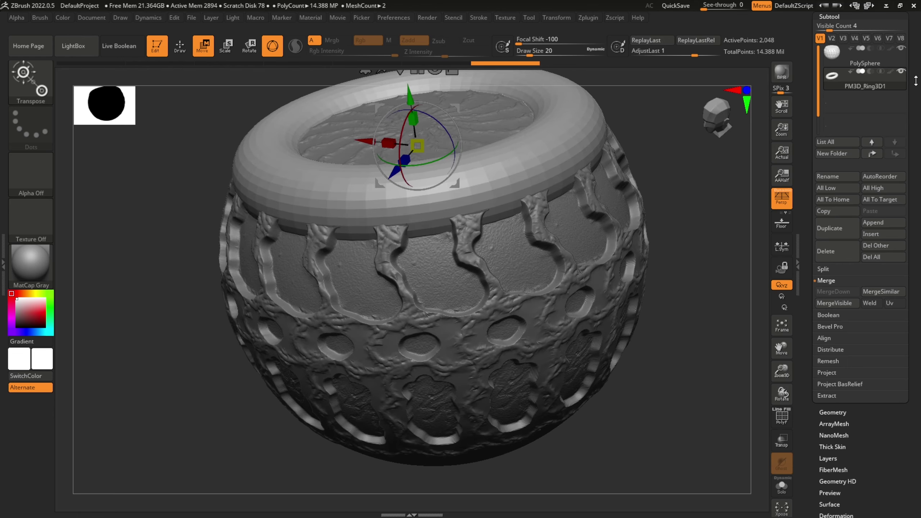
Duplicate the rim ring and move the copy down to the vessel's base
mouse_move(897, 84)
left_click(843, 226)
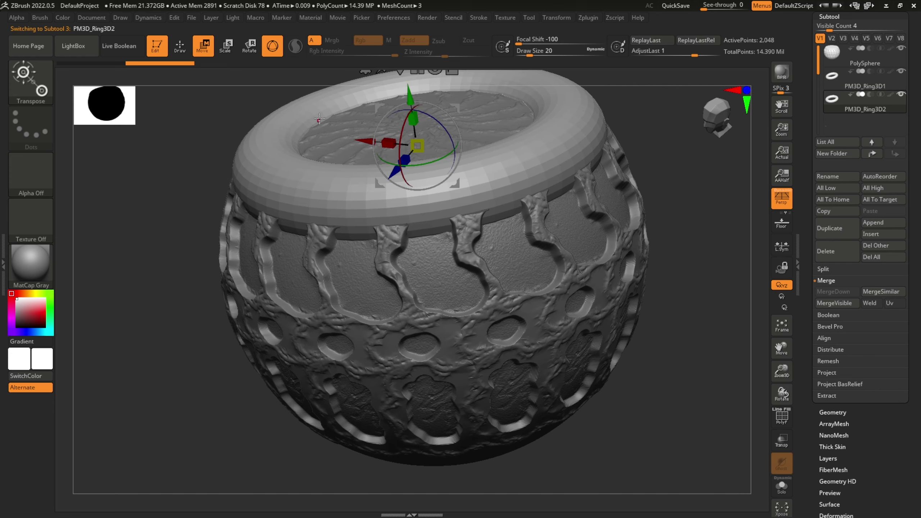
left_click_drag(401, 107, 434, 355)
left_click_drag(663, 378, 675, 320)
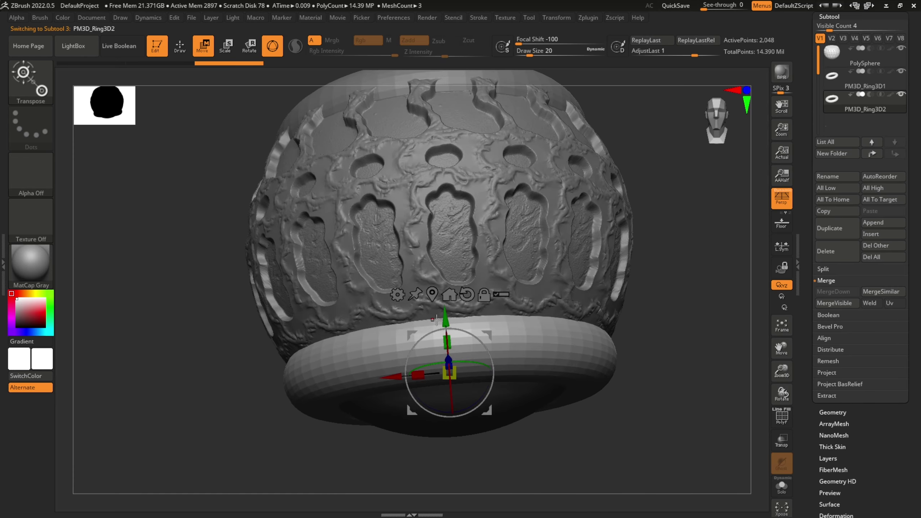
Adjust the lower ring's scale and height so it fits around the vessel's base below the panels
left_click_drag(447, 342, 451, 417)
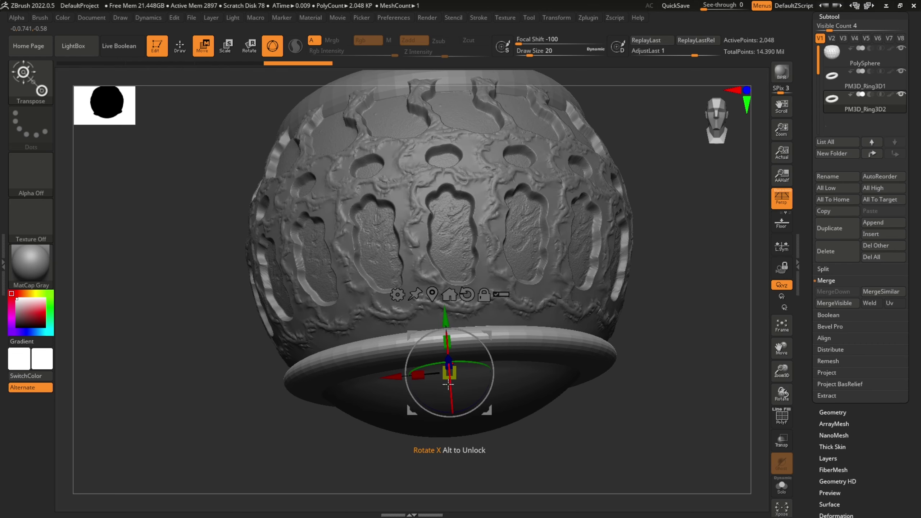
left_click_drag(447, 342, 449, 378)
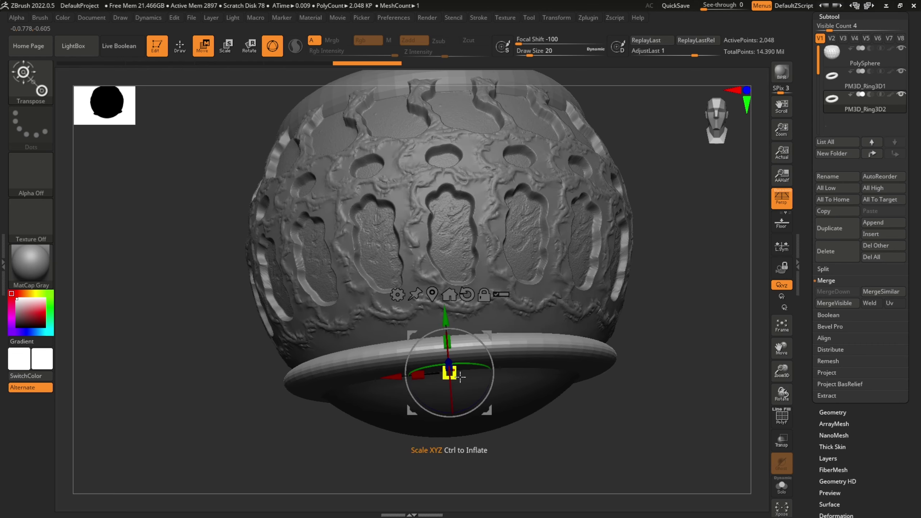
left_click_drag(645, 362, 639, 368)
key("ctrl+z")
left_click_drag(455, 378, 451, 379)
mouse_move(455, 316)
left_mouse_down()
mouse_move(455, 335)
mouse_move(455, 319)
left_mouse_up()
mouse_move(648, 360)
left_mouse_down()
mouse_move(642, 353)
mouse_move(649, 358)
left_mouse_up()
left_click_drag(449, 346, 407, 199)
left_click_drag(675, 312, 649, 313)
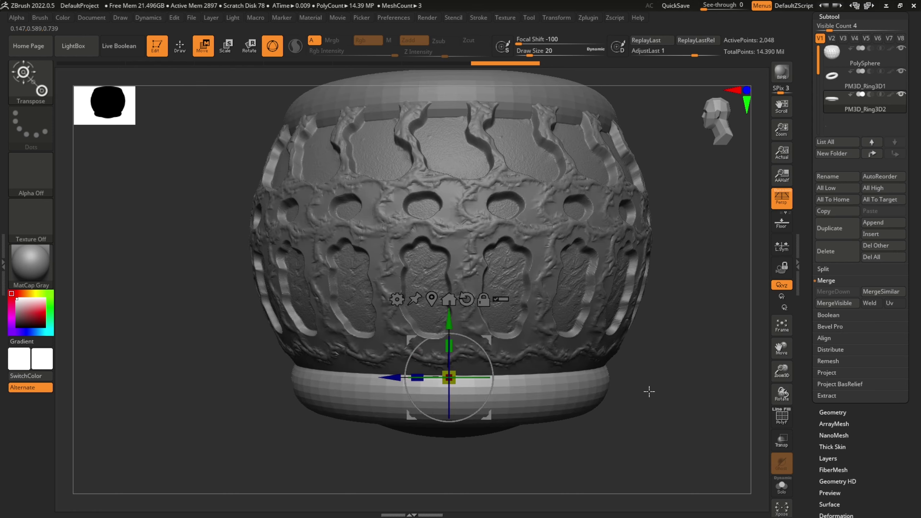
Select the PolySphere body, isolate it in Solo mode and return to Draw mode
left_click(840, 51)
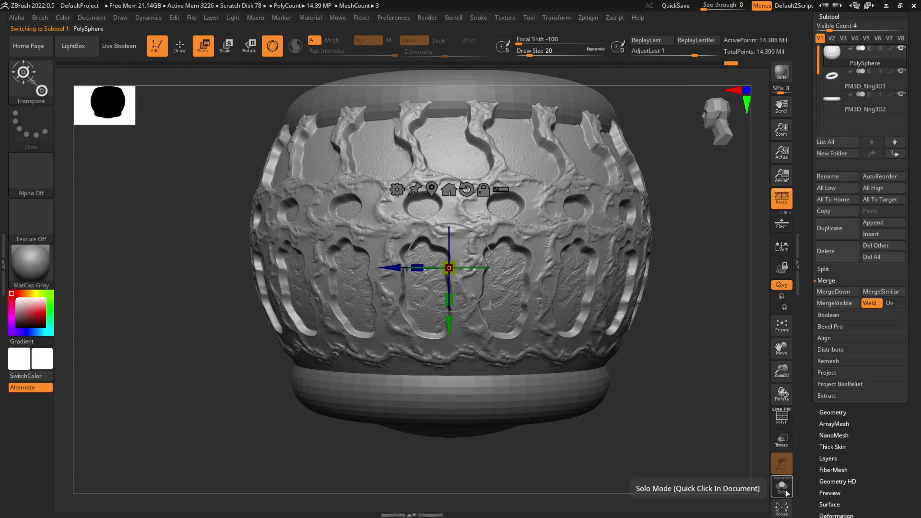
left_click(781, 487)
mouse_move(630, 419)
left_mouse_down()
mouse_move(621, 370)
mouse_move(633, 407)
mouse_move(626, 402)
left_mouse_up()
key("q")
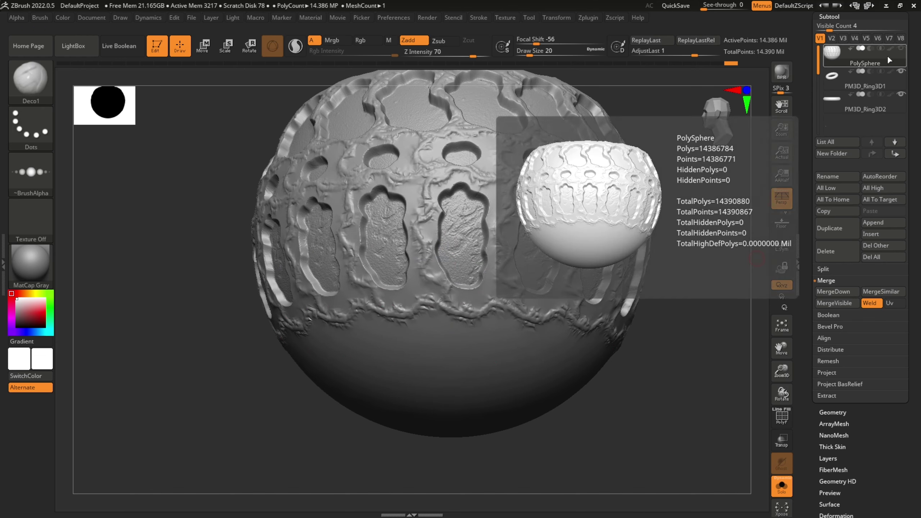
Mask the rounded bottom cap below the panels and invert the mask so only that cap can be edited
mouse_move(657, 357)
left_mouse_down()
mouse_move(705, 366)
mouse_move(699, 377)
left_mouse_up()
left_click_drag(620, 474, 241, 379, "ctrl")
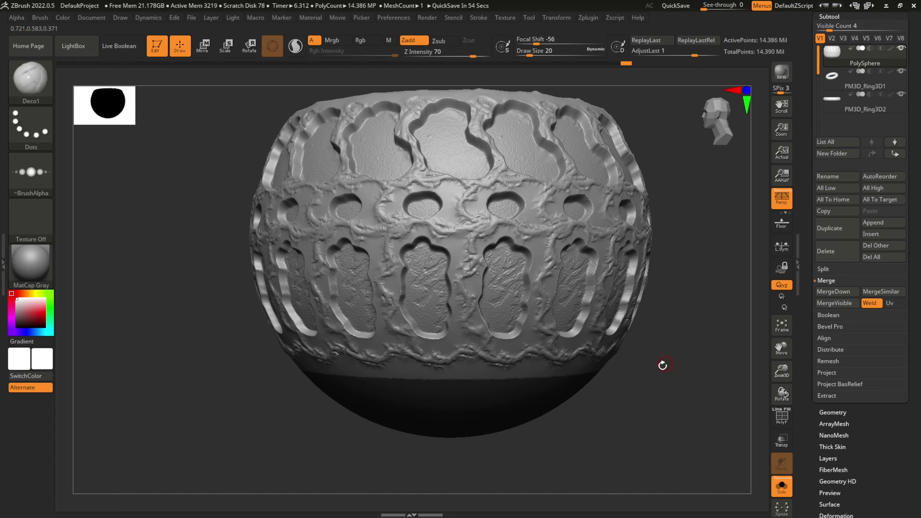
left_click(664, 387, "ctrl")
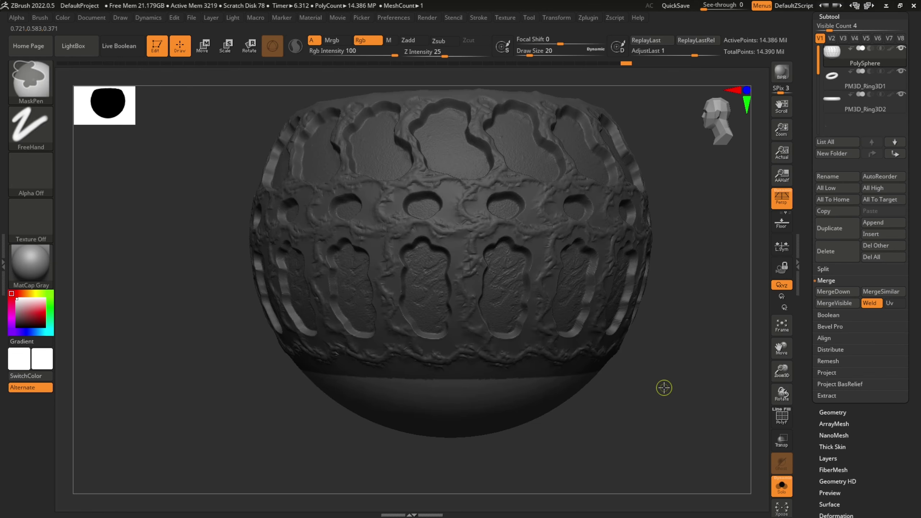
Place the transform gizmo at the upper edge of the unmasked bottom cap and soften the mask boundary there
key("r")
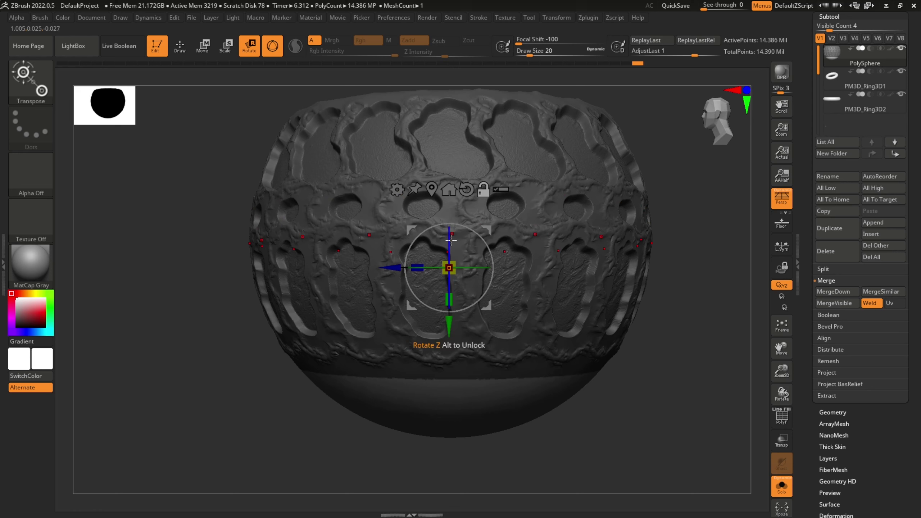
left_click_drag(452, 335, 441, 442, "alt")
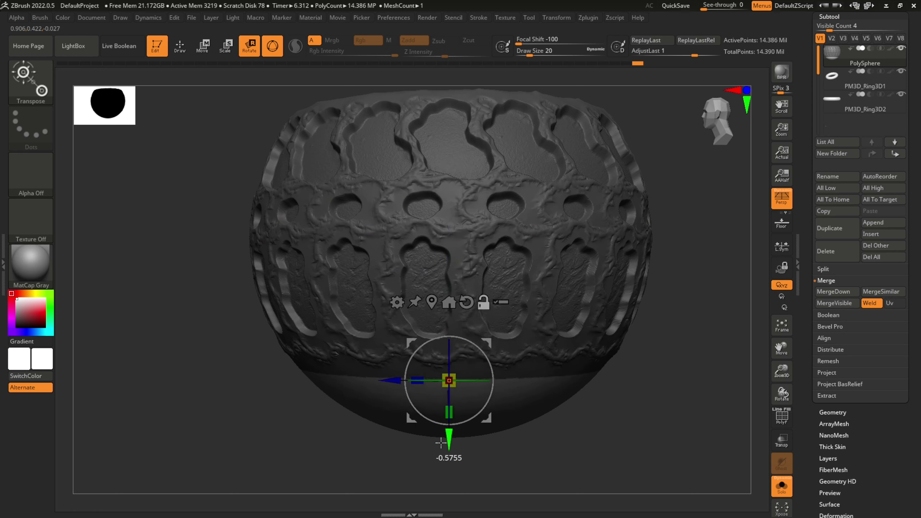
left_click(533, 378, "ctrl")
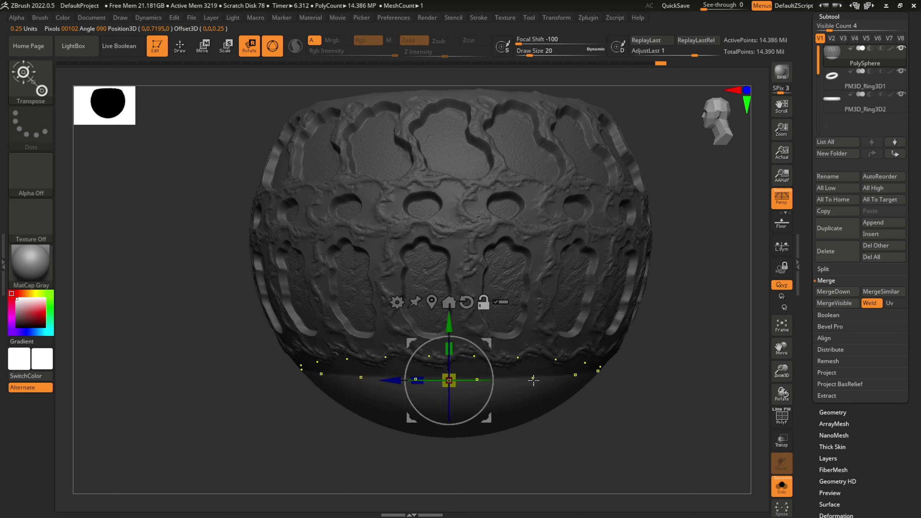
left_click(532, 379, "ctrl")
left_click(530, 379, "ctrl")
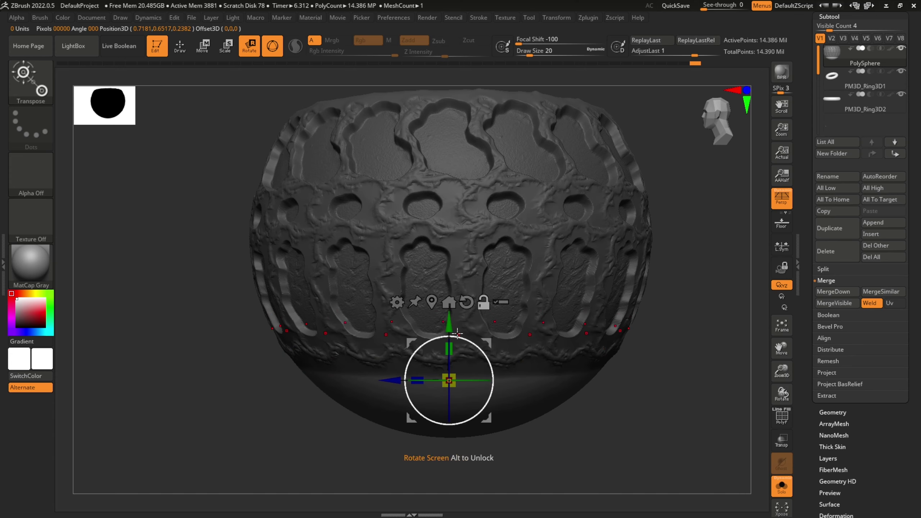
mouse_move(449, 347)
left_mouse_down()
mouse_move(450, 367)
mouse_move(450, 350)
left_mouse_up()
key("q")
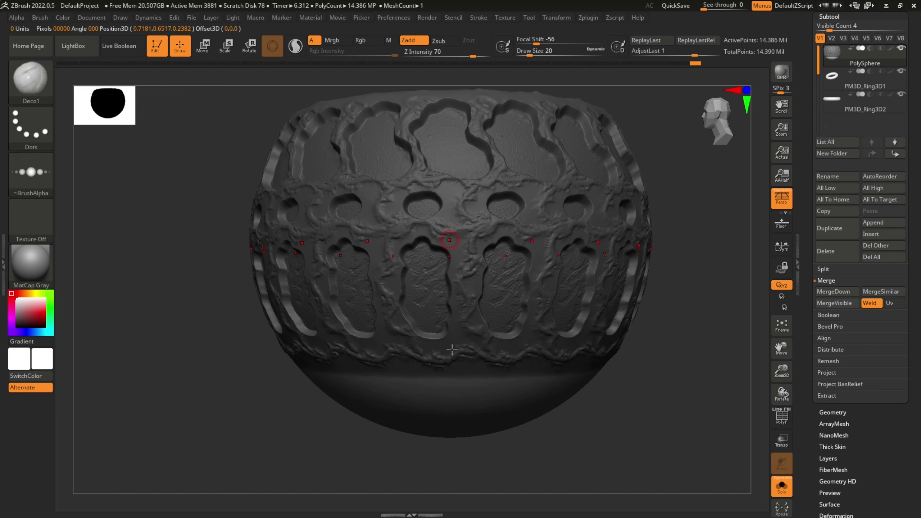
key("w")
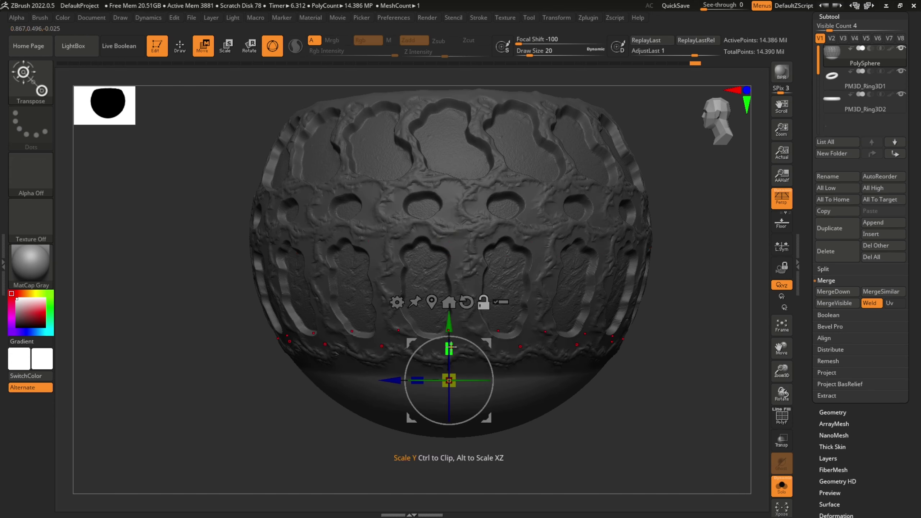
left_click_drag(449, 348, 447, 366)
left_click(668, 375, "ctrl")
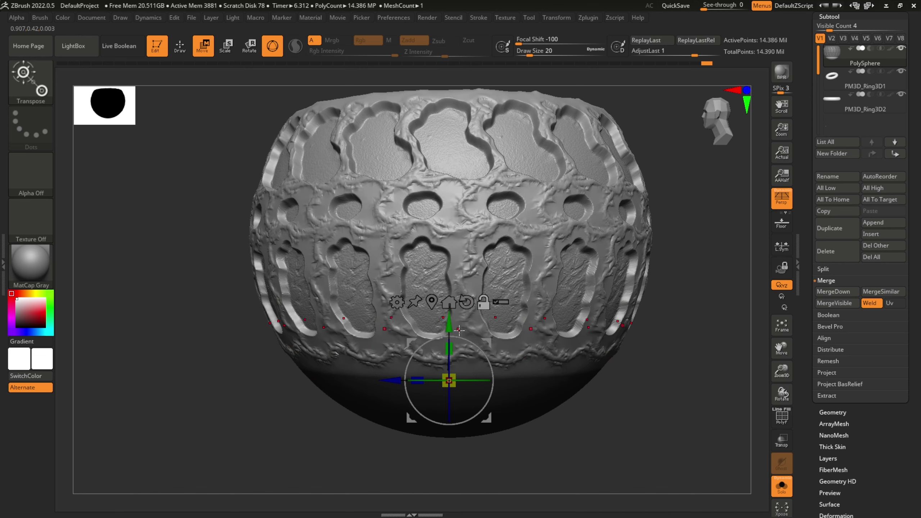
left_click(623, 397, "ctrl")
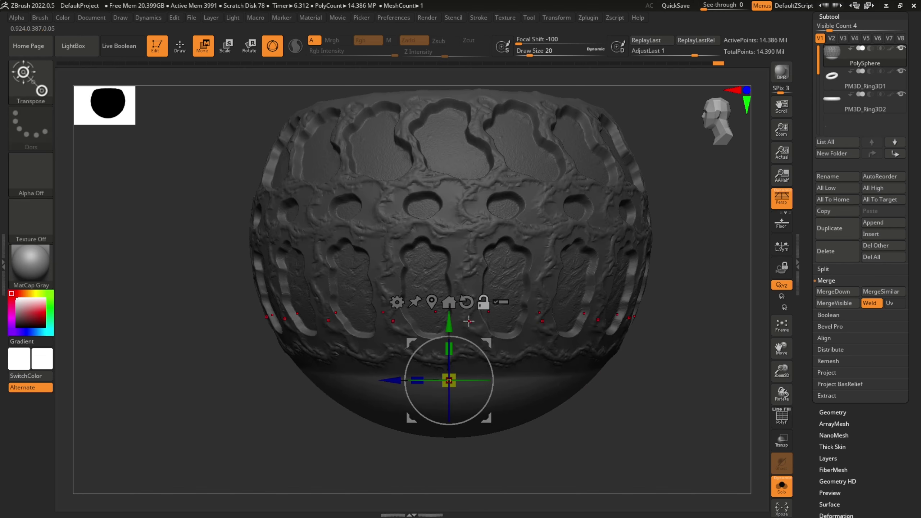
Flatten the unmasked bottom cap vertically and raise the flat base by about 0.11, close to the panels' lower edge
left_click_drag(450, 324, 452, 319)
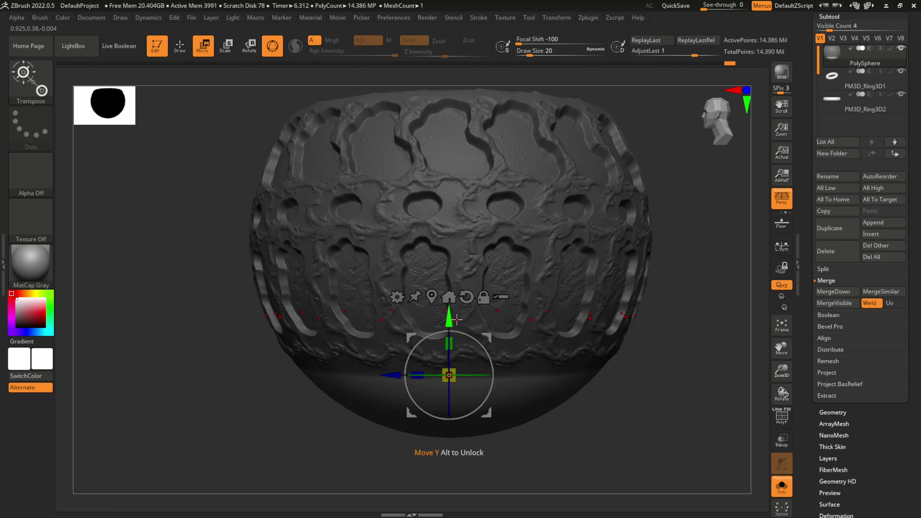
left_click_drag(453, 345, 452, 437)
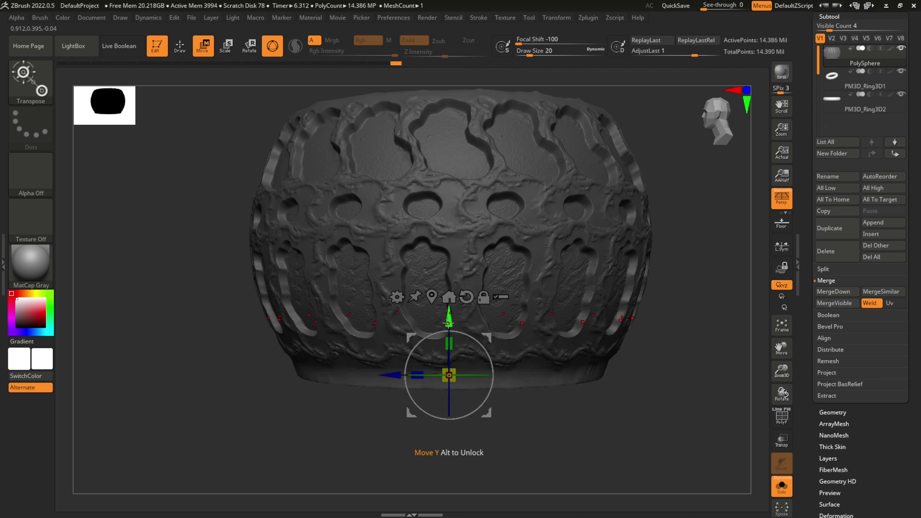
left_click_drag(450, 319, 448, 300)
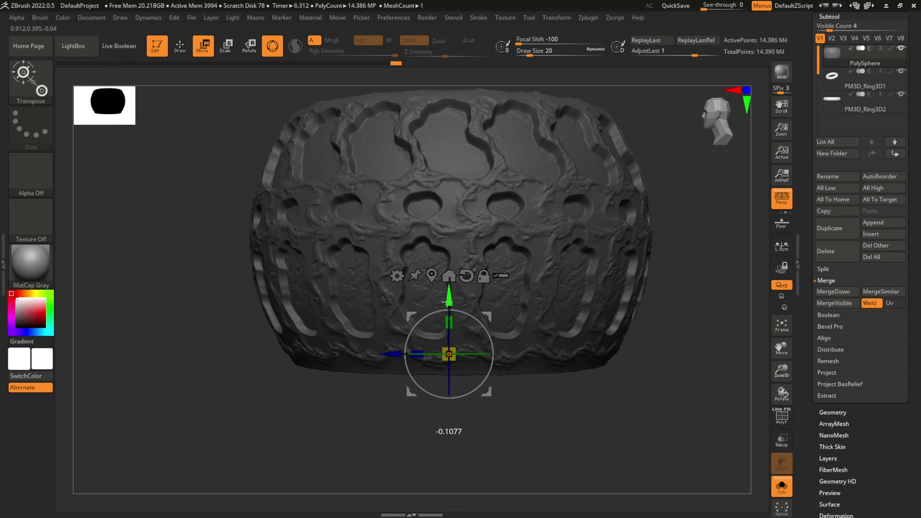
left_click_drag(661, 409, 650, 356)
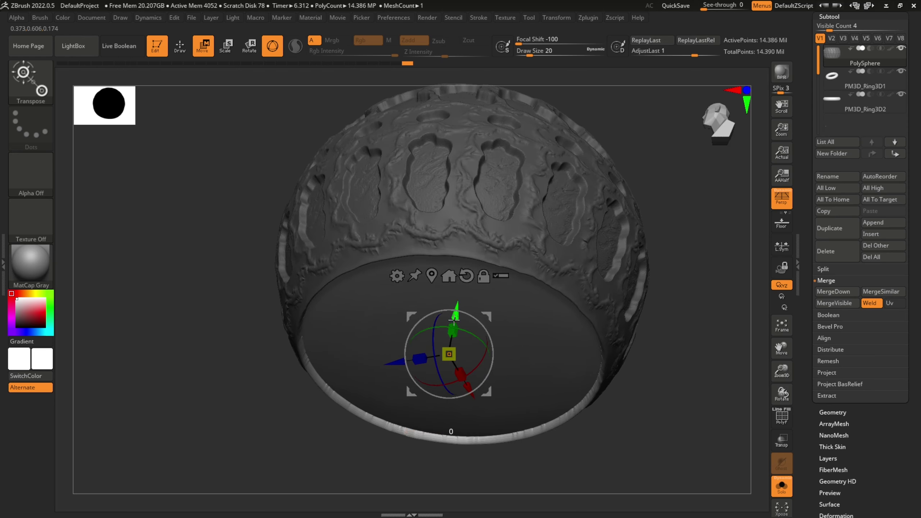
left_click_drag(454, 320, 455, 315)
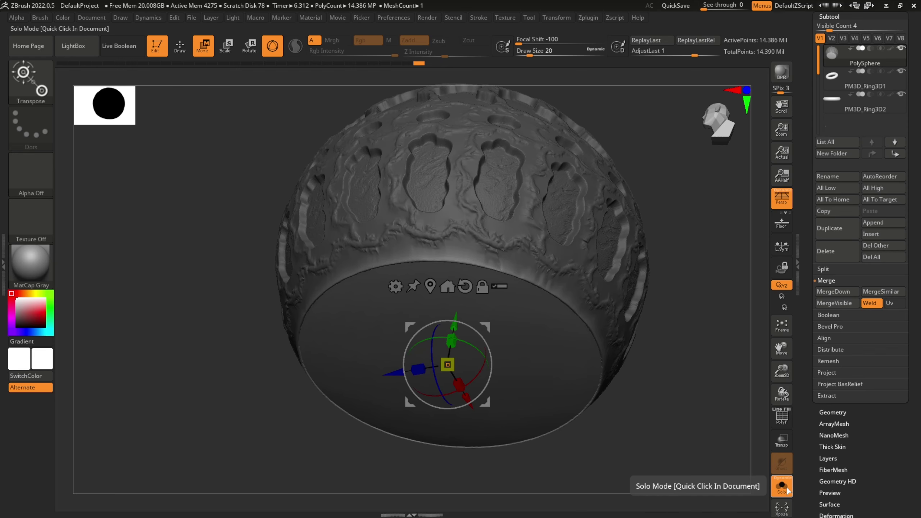
Turn off Solo mode and raise the flattened base slightly so it sits inside the lower ring
left_click(787, 487)
left_click_drag(688, 368, 687, 393)
left_click_drag(457, 314, 459, 305)
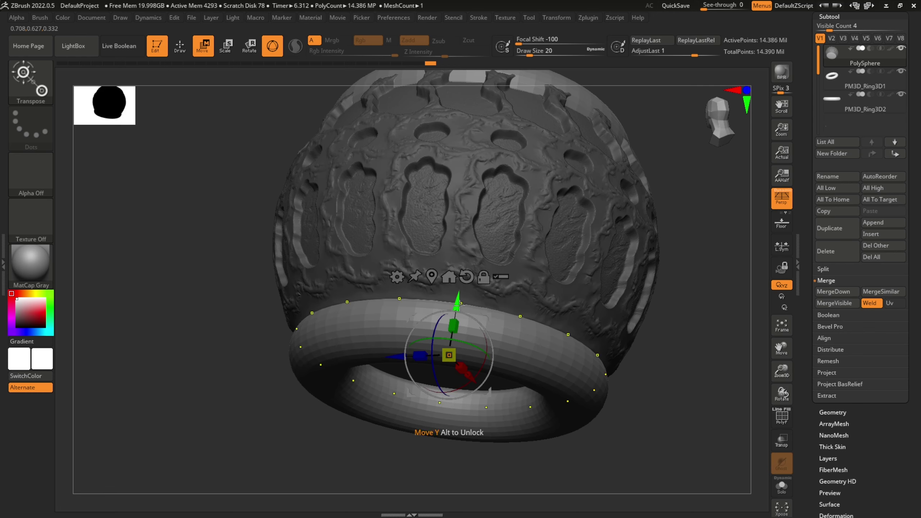
Select the PM3D_Ring3D2 lower ring and move it up about 0.11 along Y so it hugs the vessel's flattened base
left_click(894, 104)
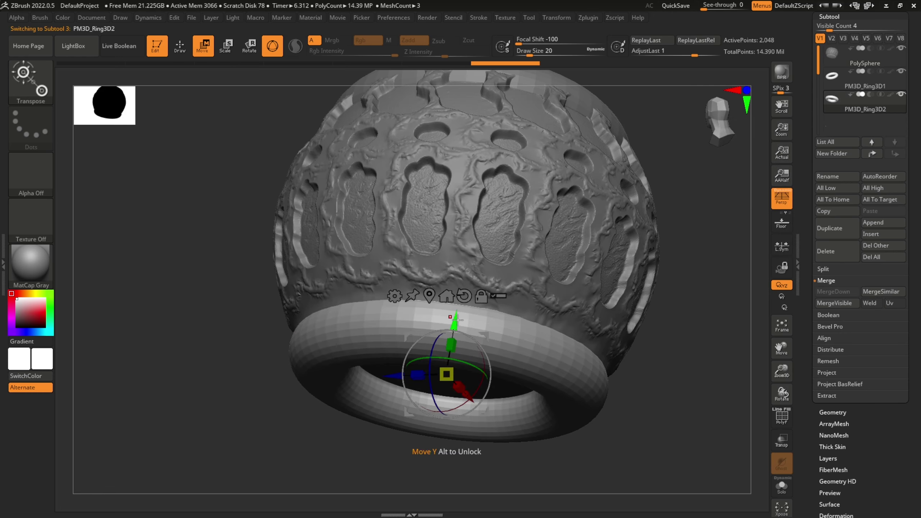
left_click_drag(456, 318, 458, 300)
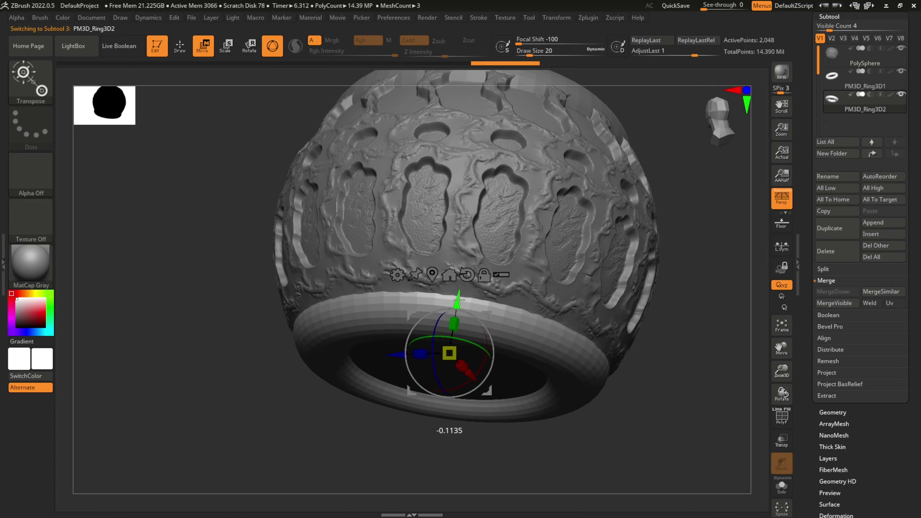
left_click_drag(688, 366, 629, 409)
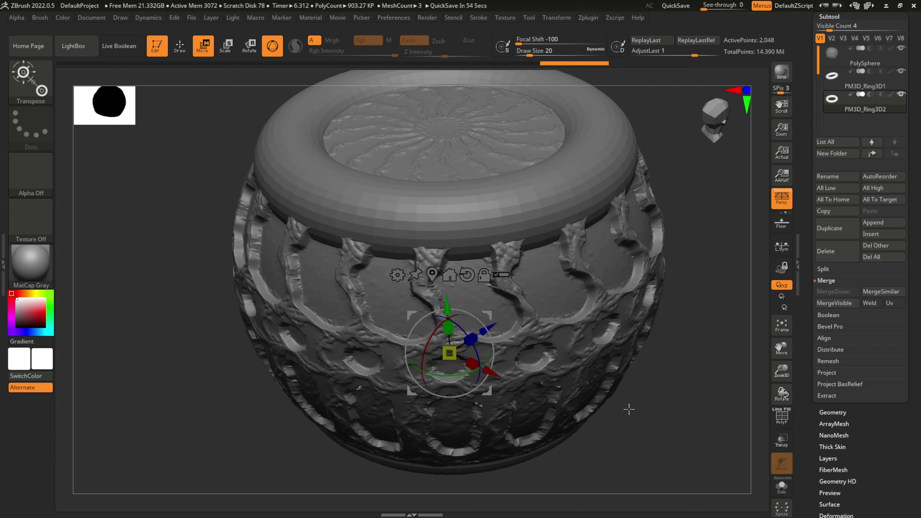
left_click_drag(629, 409, 617, 399)
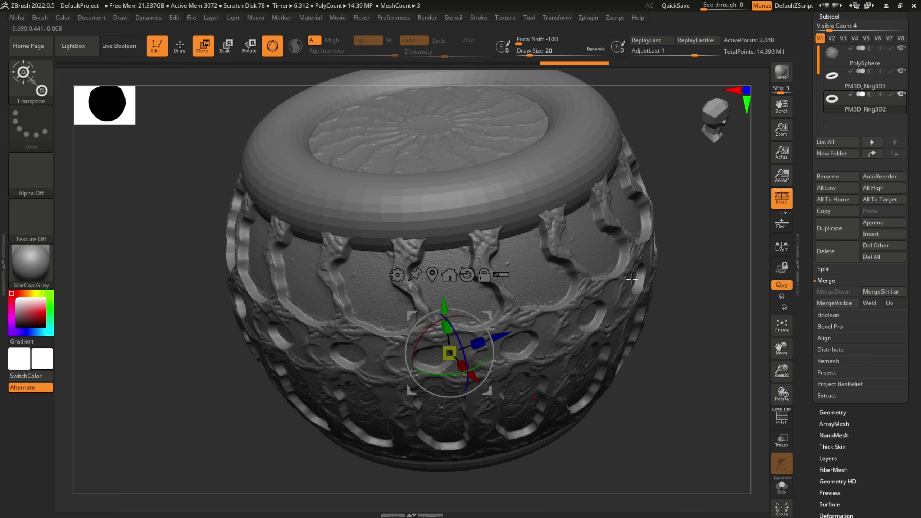
left_click_drag(688, 409, 700, 355)
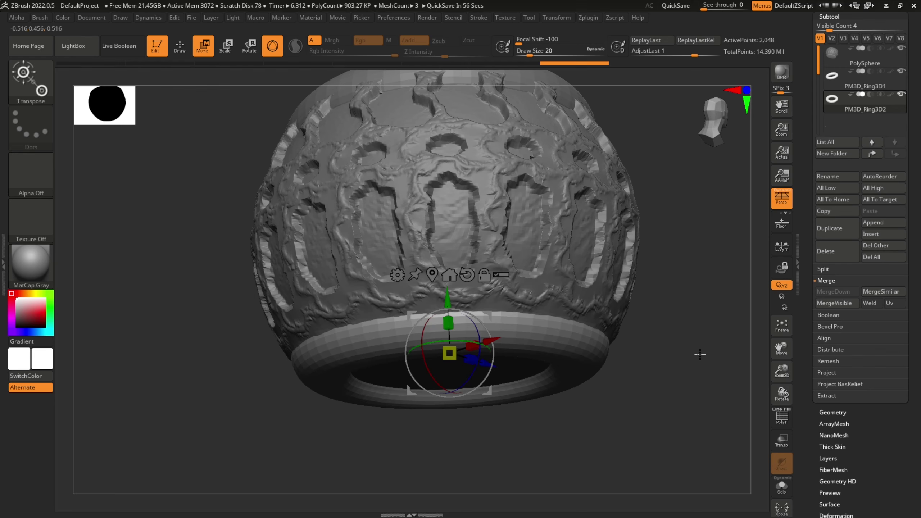
left_click_drag(699, 354, 697, 368)
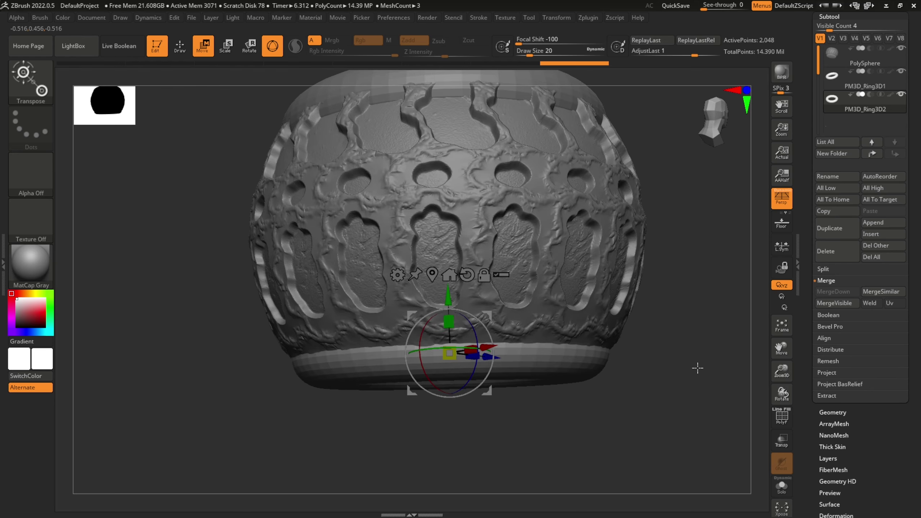
Merge the PM3D_Ring3D1 upper ring down with the lower ring into one subtool and accept the merge
left_click_drag(913, 98, 913, 136)
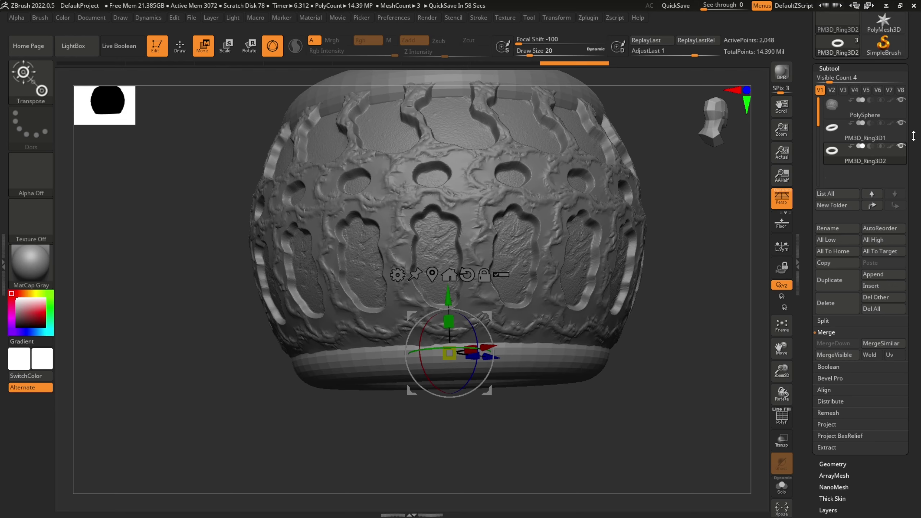
left_click(895, 133)
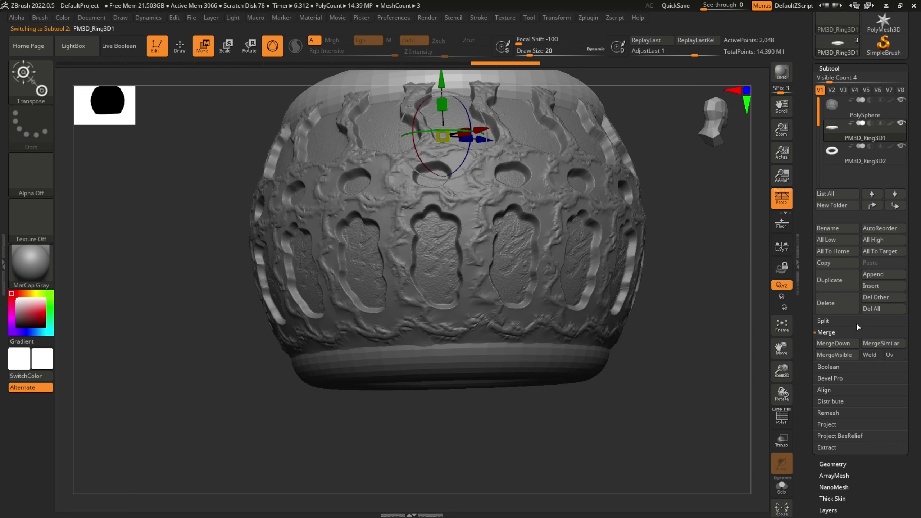
left_click(846, 345)
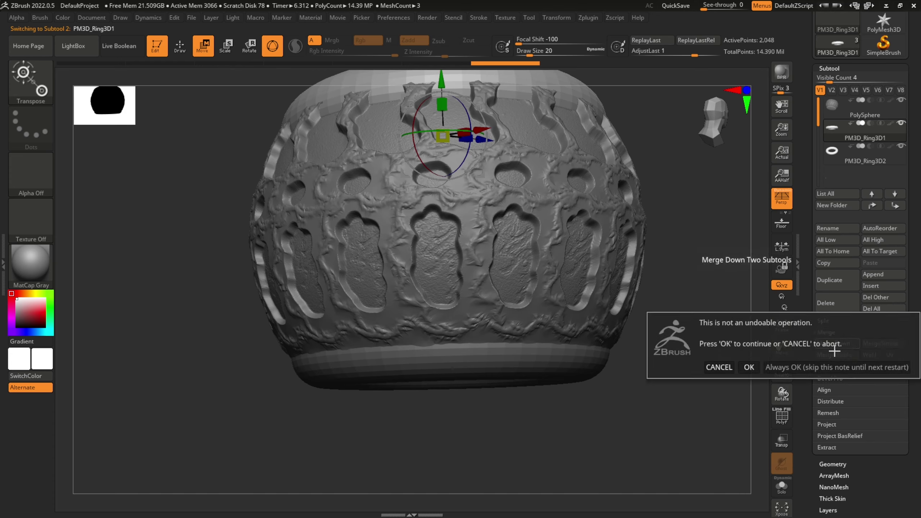
left_click(749, 367)
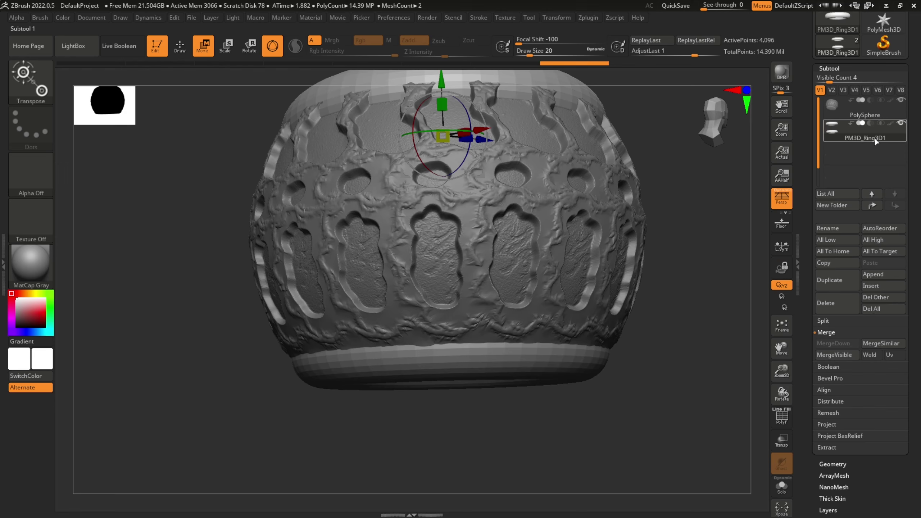
Clear the mask on the PolySphere body and merge it down with the combined rings into one subtool
left_click(891, 109)
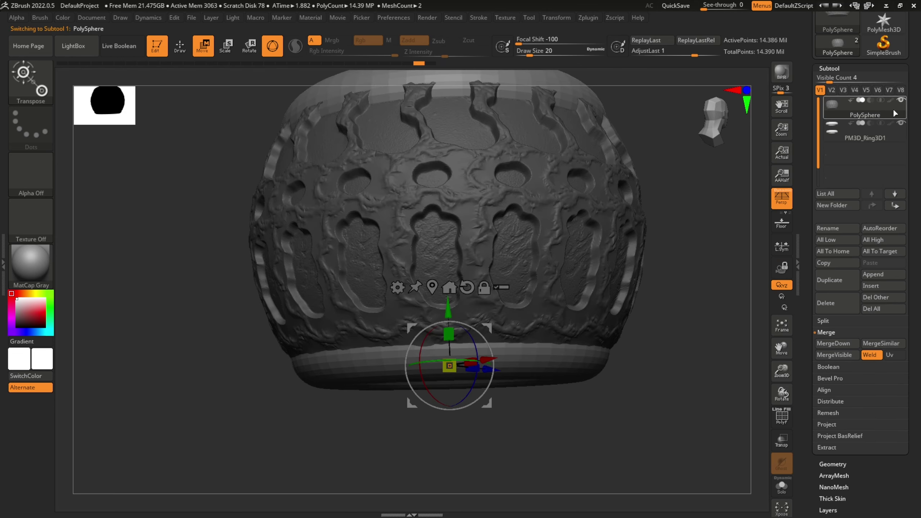
key("ctrl")
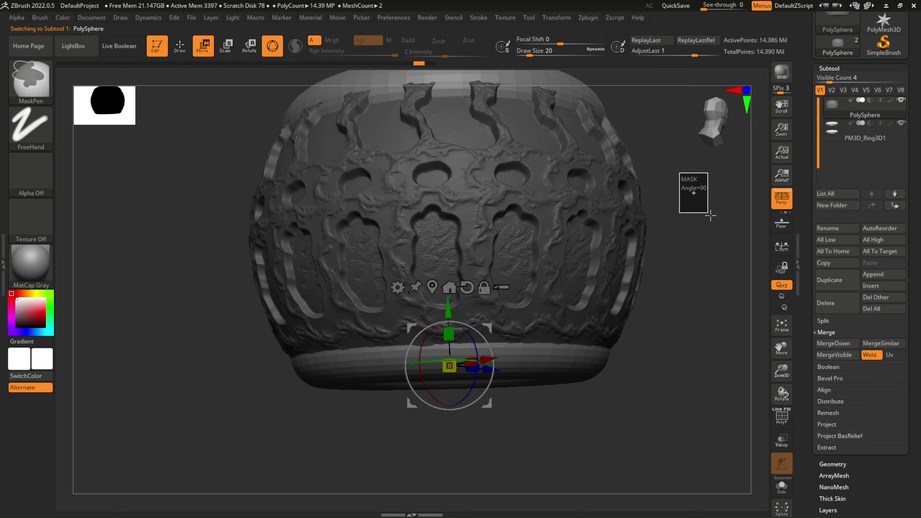
left_click(709, 216, "ctrl")
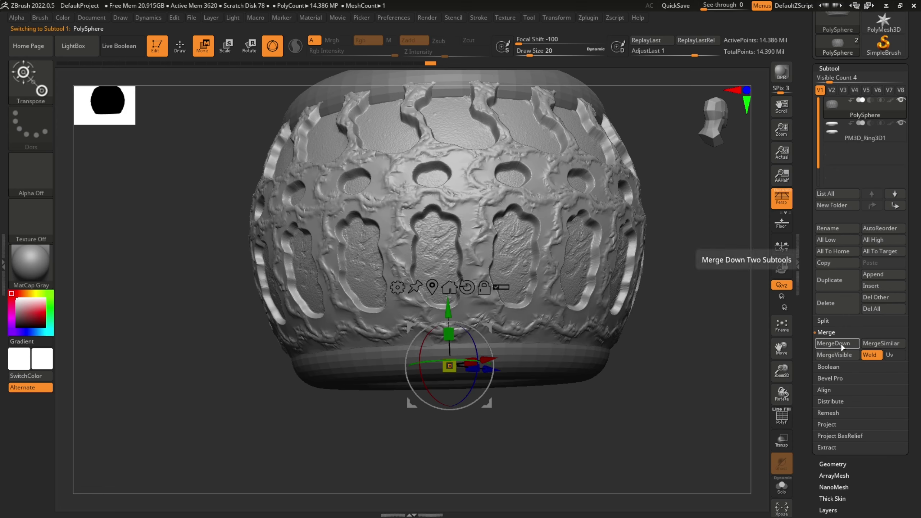
mouse_move(892, 105)
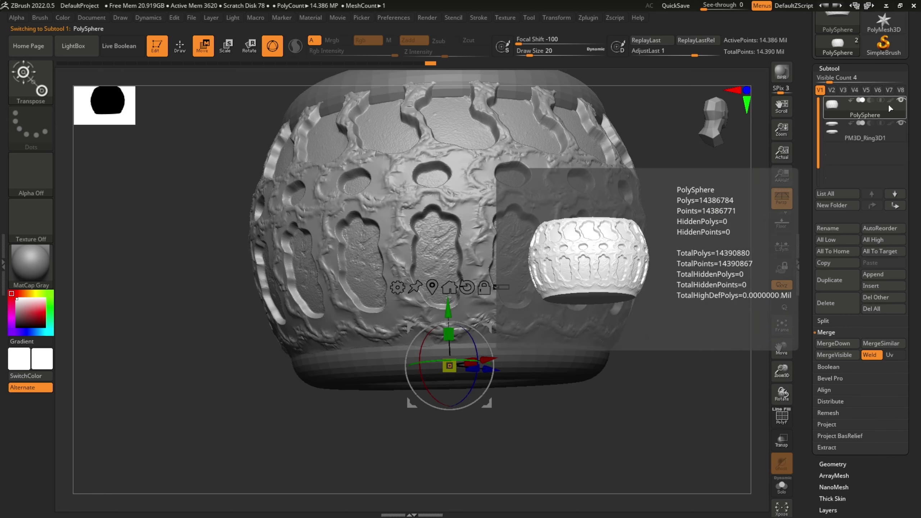
left_click(838, 343)
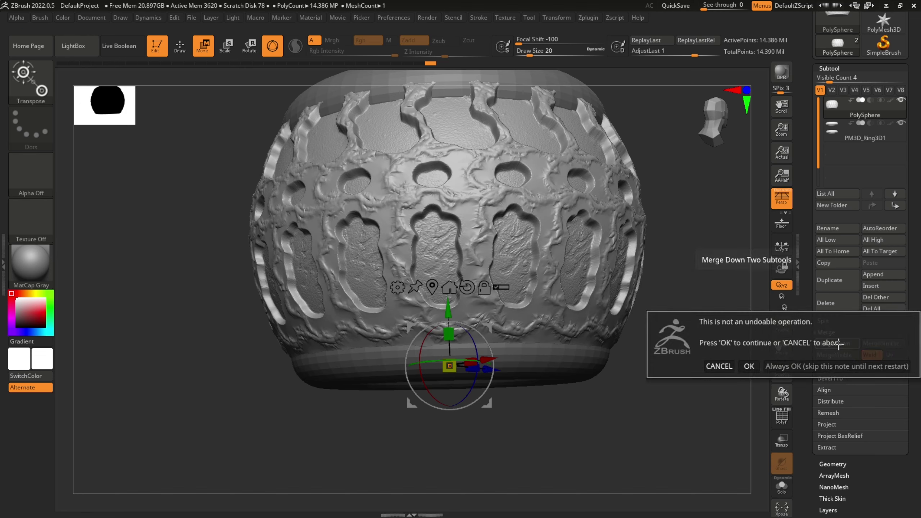
left_click(748, 367)
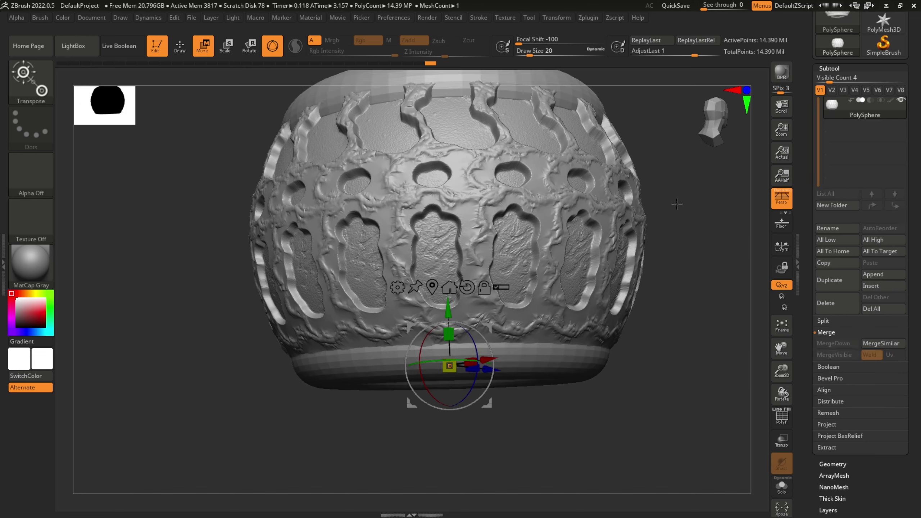
Turn on the PolyFrame display to check the polygroups and mesh density of the merged vessel and rims
left_click_drag(690, 166, 674, 226)
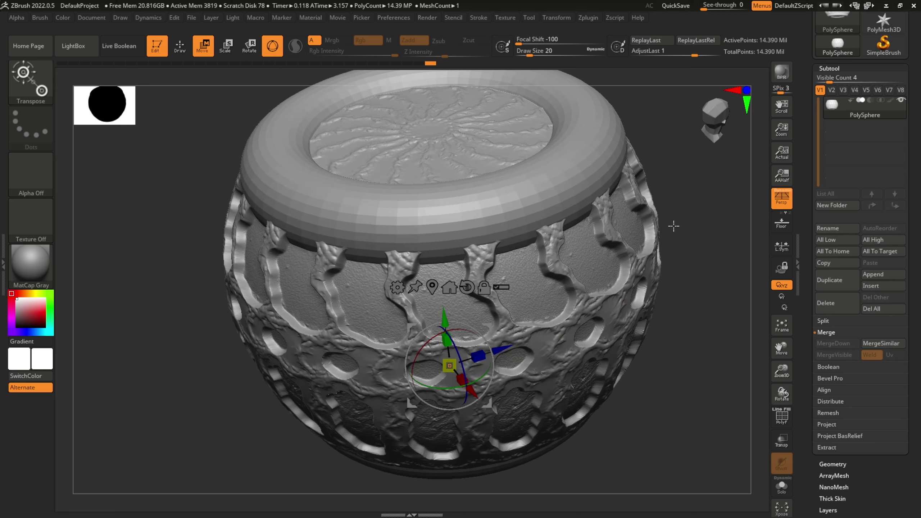
key("shift+f")
left_click_drag(658, 374, 666, 358)
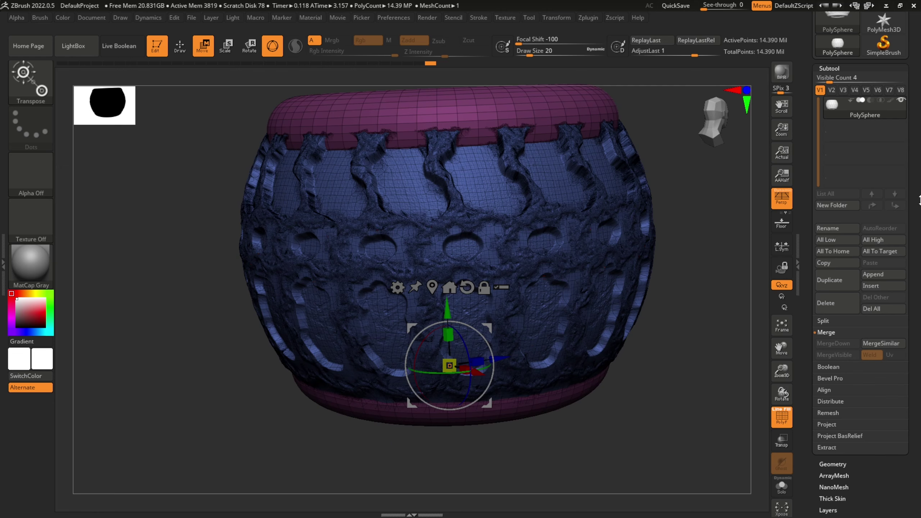
Fuse the merged vessel and rims into one continuous mesh with DynaMesh at a resolution of 2904
scroll(846, 284, "down", 5)
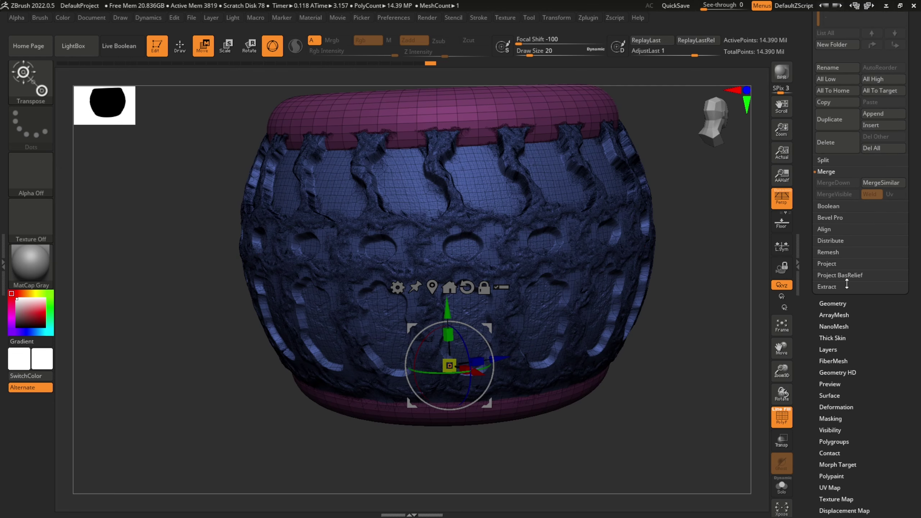
left_click(831, 303)
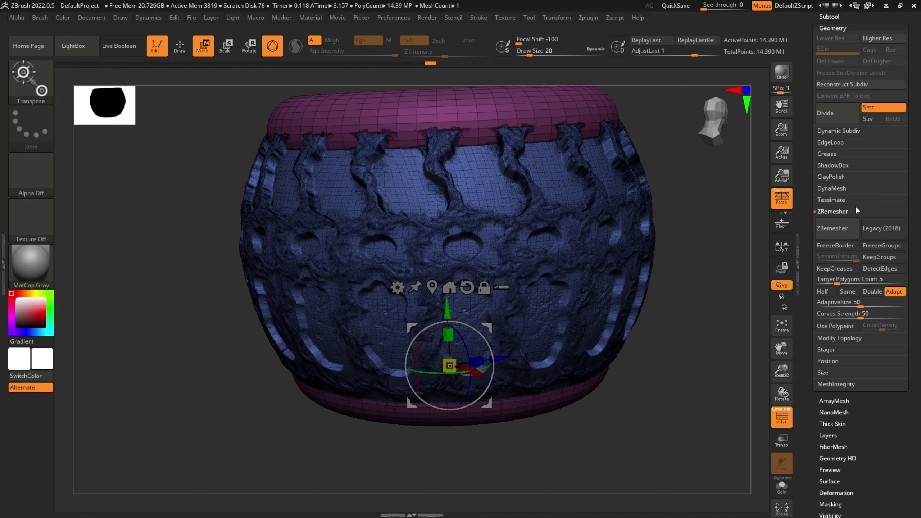
left_click(843, 188)
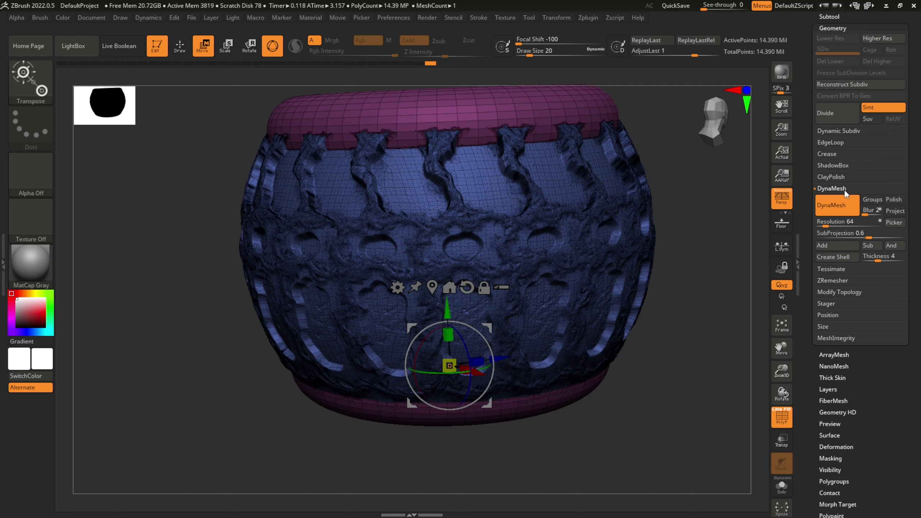
left_click_drag(833, 225, 870, 227)
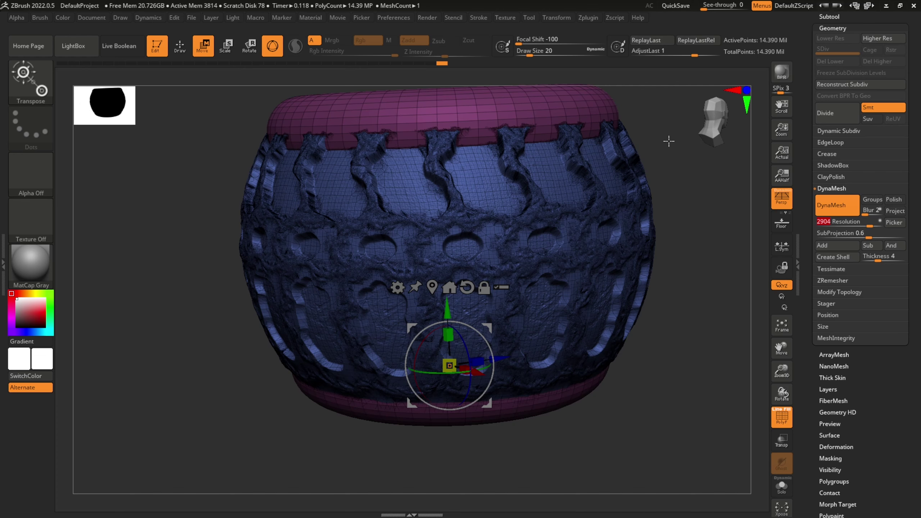
left_click_drag(669, 141, 717, 229, "ctrl")
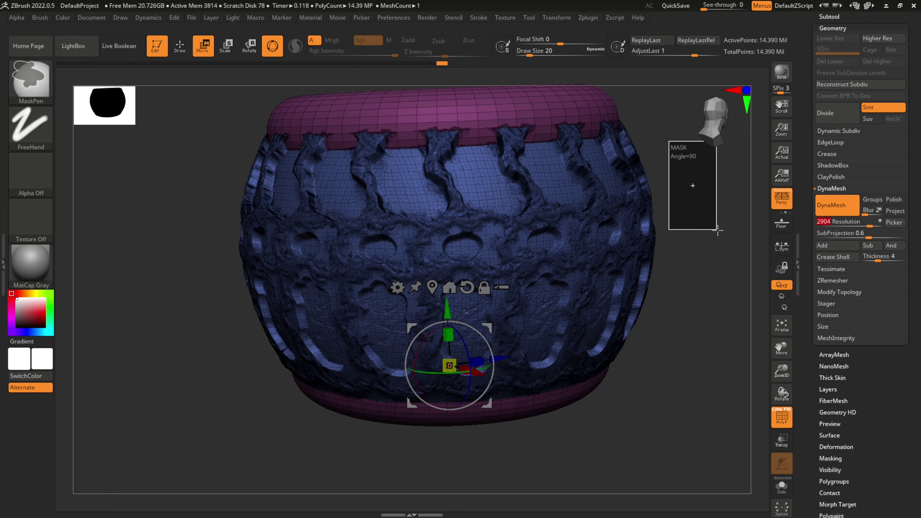
left_click_drag(717, 229, 718, 230, "ctrl")
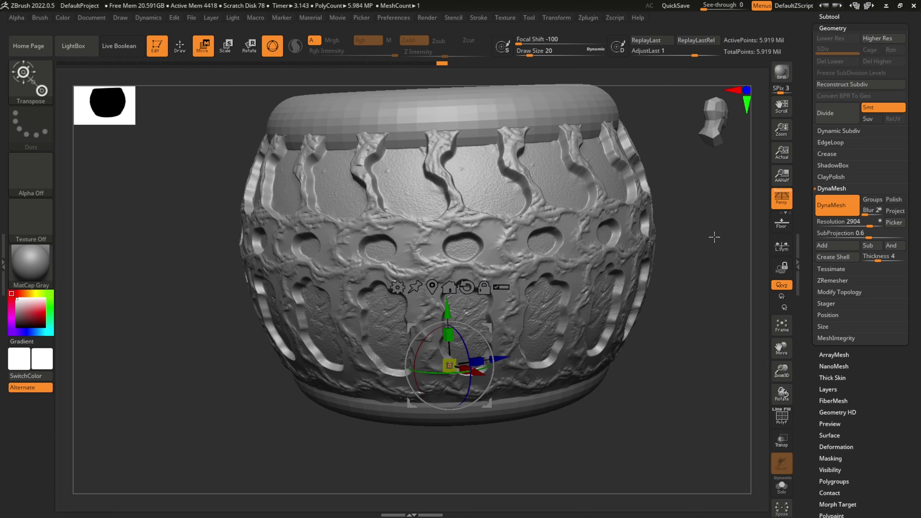
Carve radially repeated wavy grooves across the upper rim with the DamStandard brush at draw size 20
left_click_drag(685, 226, 506, 247)
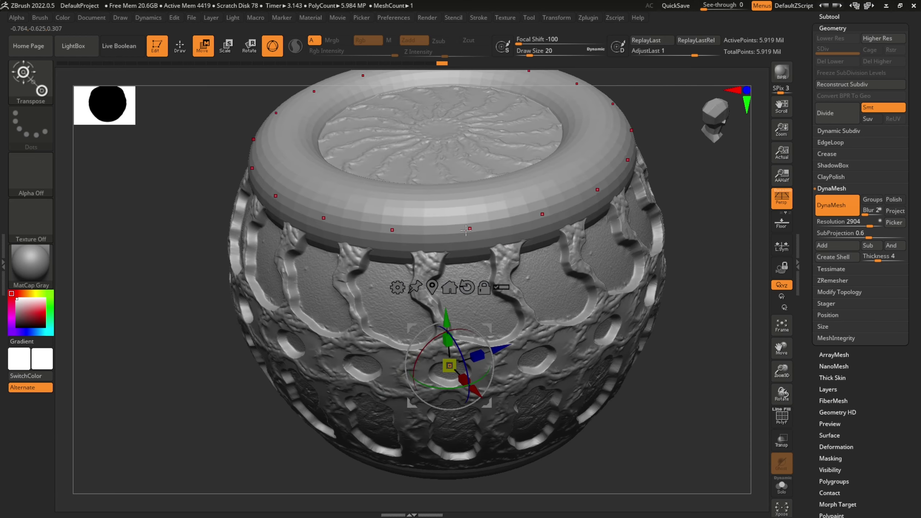
left_click(37, 89)
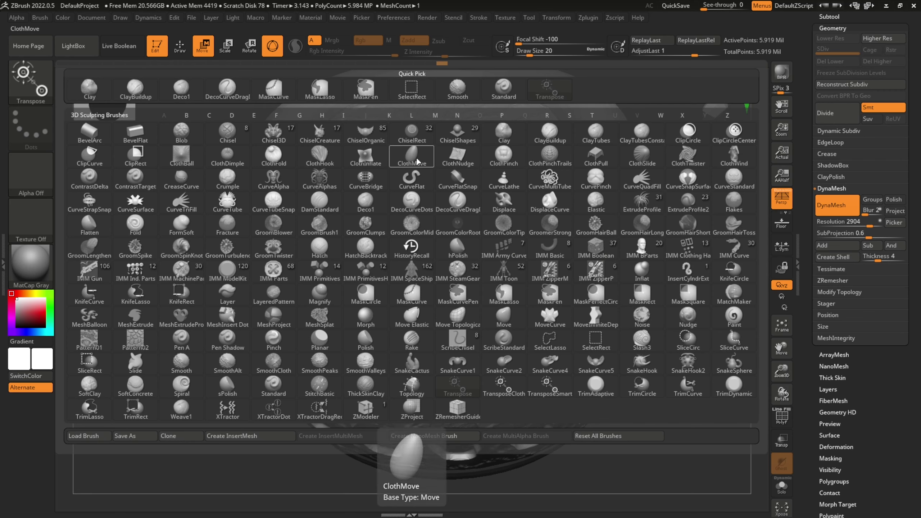
left_click(323, 206)
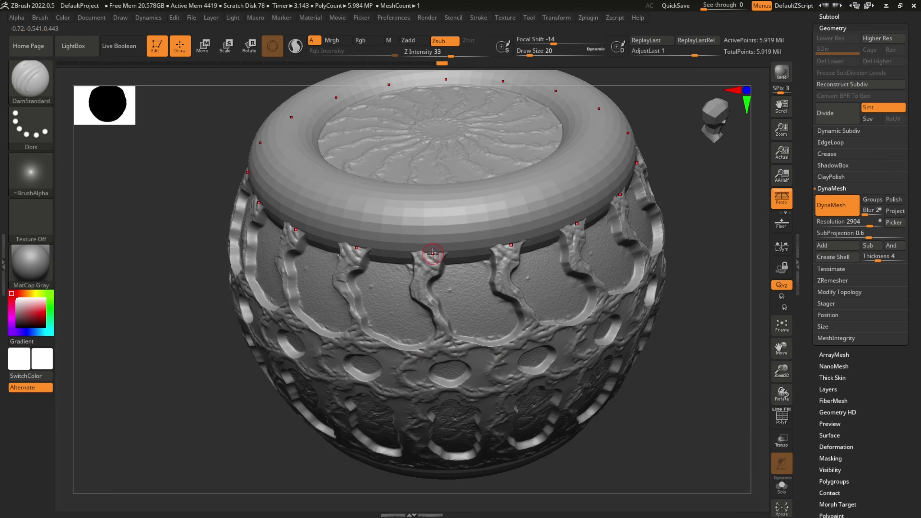
mouse_move(432, 254)
left_mouse_down()
mouse_move(434, 207)
mouse_move(414, 170)
left_mouse_up()
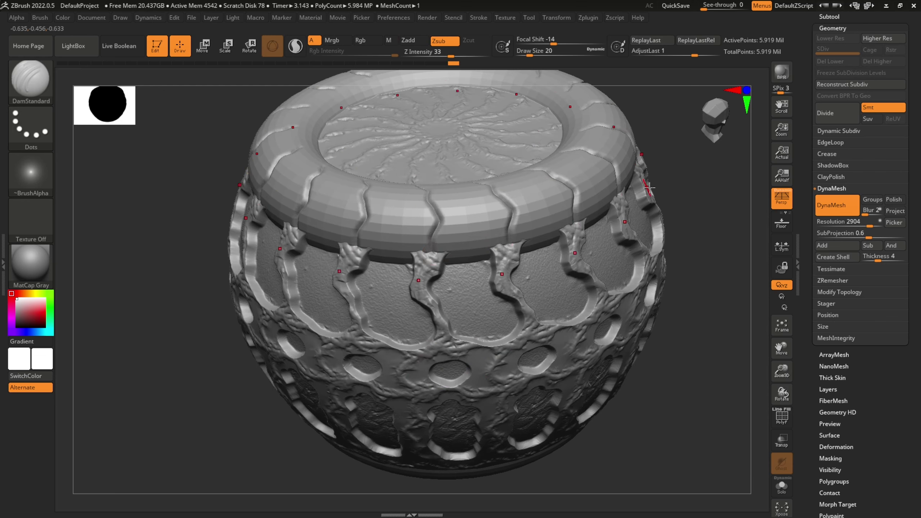
Enlarge the brush to draw size 36 and lightly smooth the upper rim between the carved grooves
key("shift")
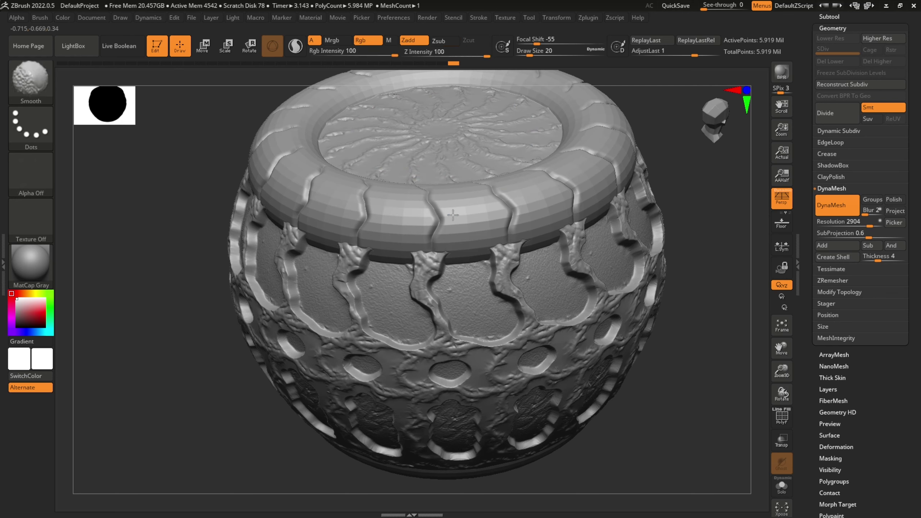
key("shift")
left_click_drag(476, 232, 473, 231, "shift")
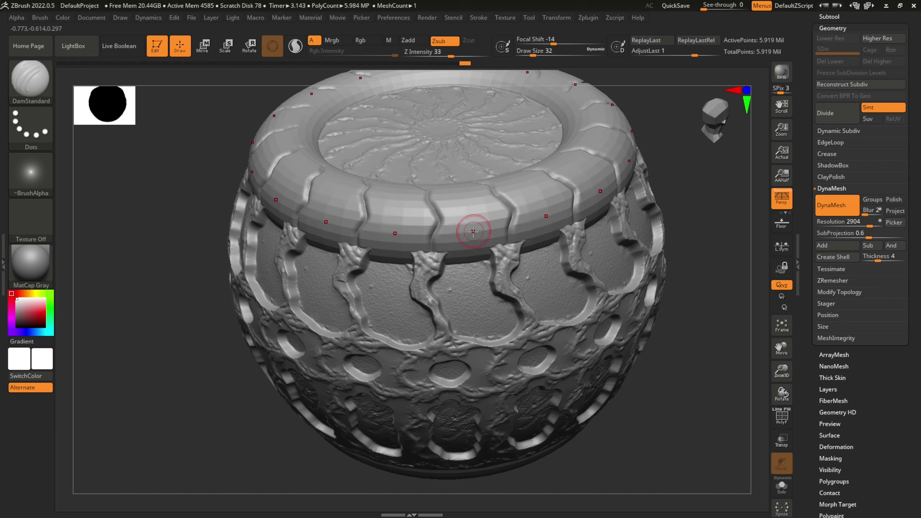
key("shift")
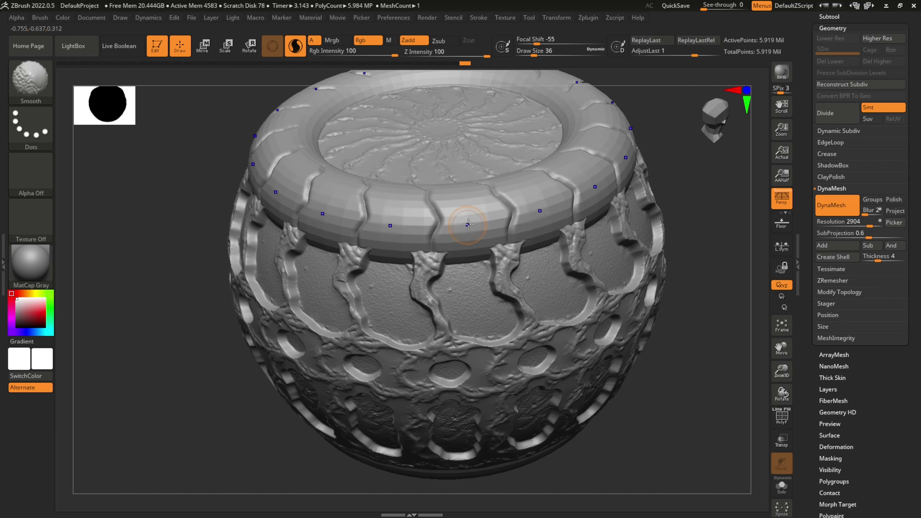
mouse_move(468, 225)
left_mouse_down("shift")
mouse_move(469, 216)
mouse_move(483, 217)
left_mouse_up("shift")
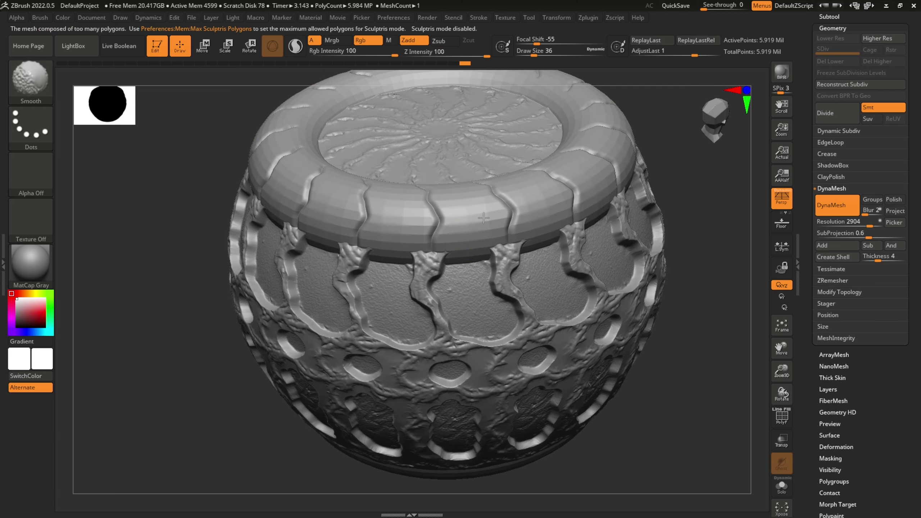
Carve deep curved grooves across the lower rim and continue them as a spiral to the centre of the recessed base
mouse_move(697, 375)
left_mouse_down()
mouse_move(703, 318)
mouse_move(674, 313)
left_mouse_up()
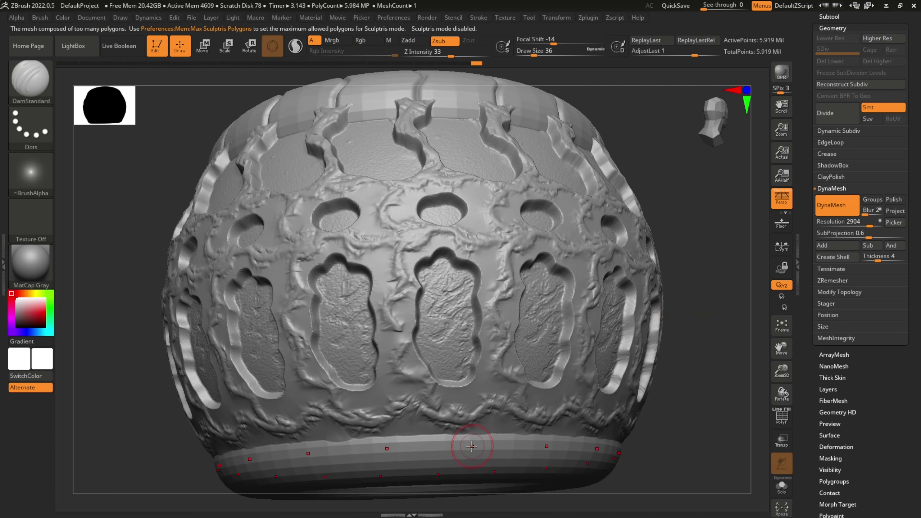
left_click_drag(671, 388, 681, 362)
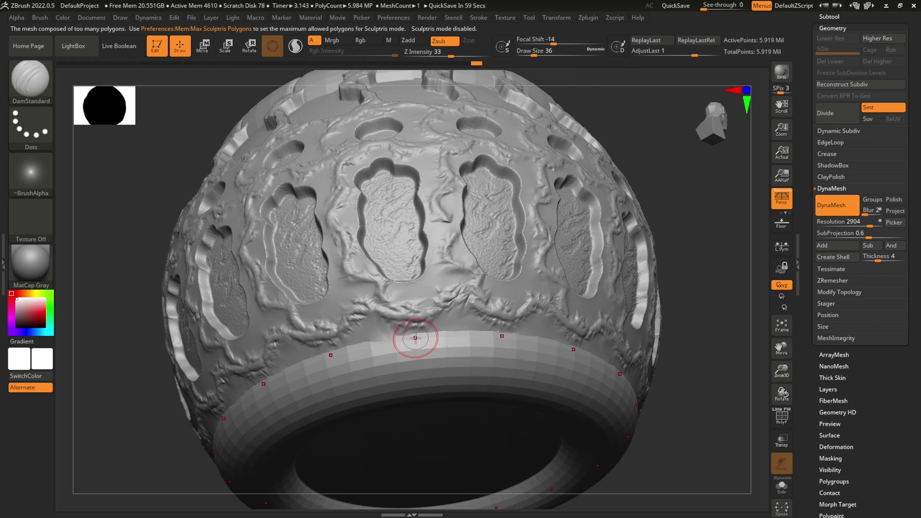
mouse_move(415, 338)
left_mouse_down()
mouse_move(408, 357)
mouse_move(420, 374)
mouse_move(409, 392)
mouse_move(421, 418)
mouse_move(409, 439)
mouse_move(435, 464)
left_mouse_up()
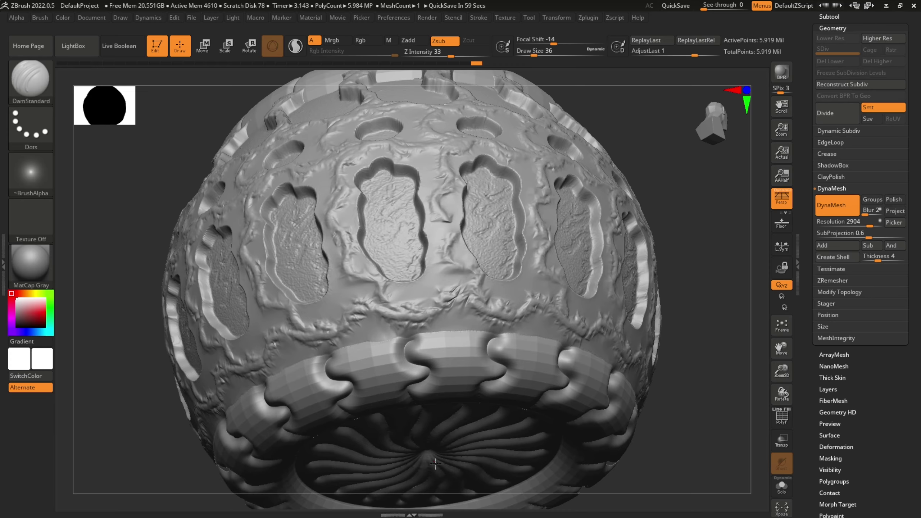
mouse_move(670, 290)
left_mouse_down()
mouse_move(688, 284)
mouse_move(684, 249)
mouse_move(686, 294)
mouse_move(675, 306)
left_mouse_up()
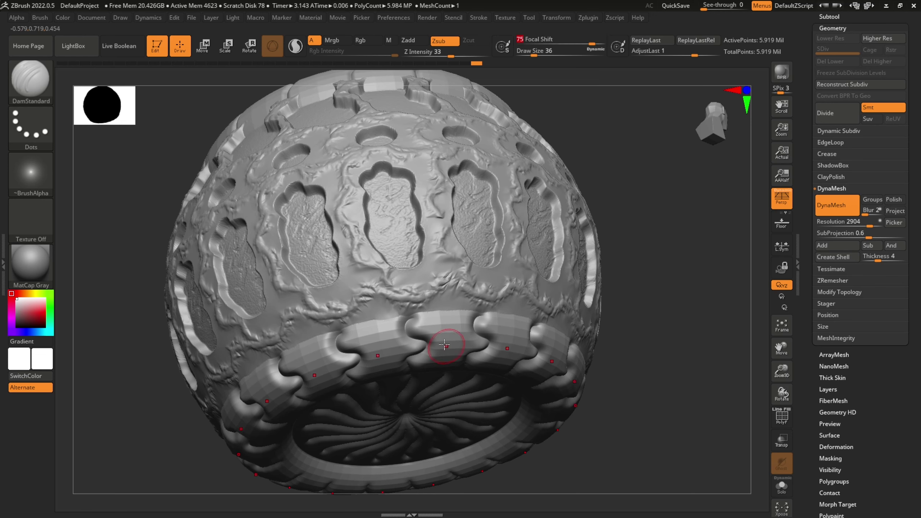
left_click_drag(449, 318, 445, 340)
key("ctrl+z")
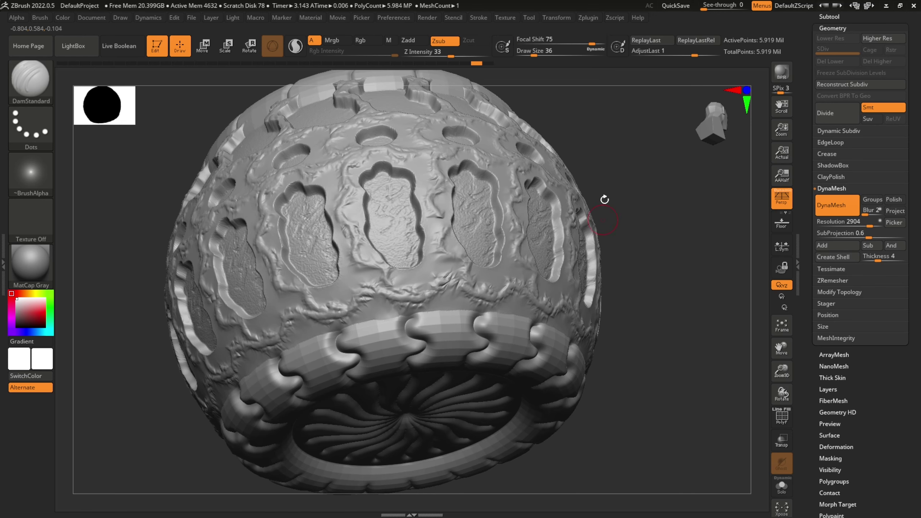
Set the brush's Focal Shift to -80 and carve secondary grooves between the lower rim's segments and across the spiral-patterned base
left_click_drag(592, 44, 529, 46)
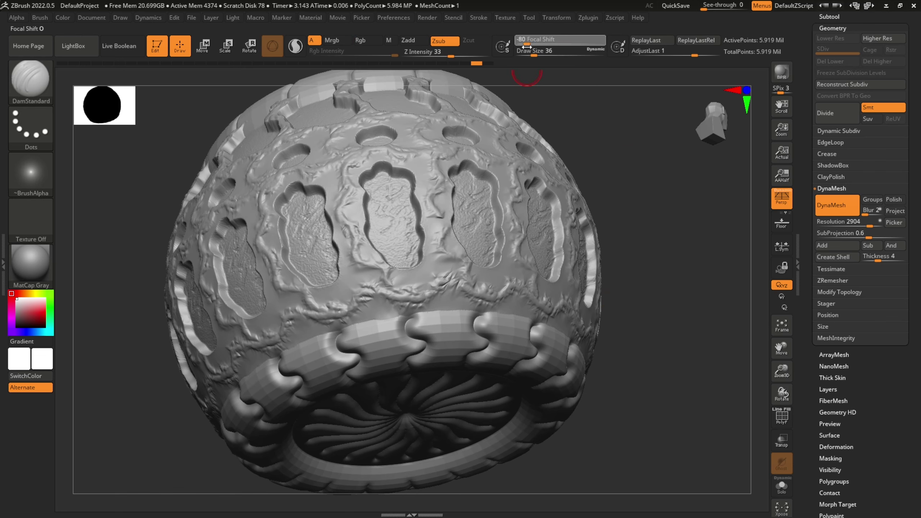
left_click_drag(443, 321, 452, 365)
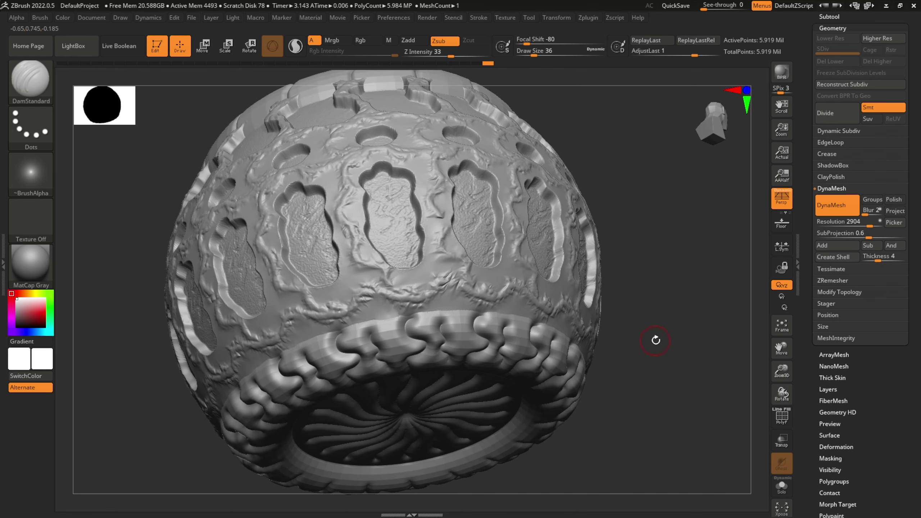
left_click_drag(655, 340, 647, 307)
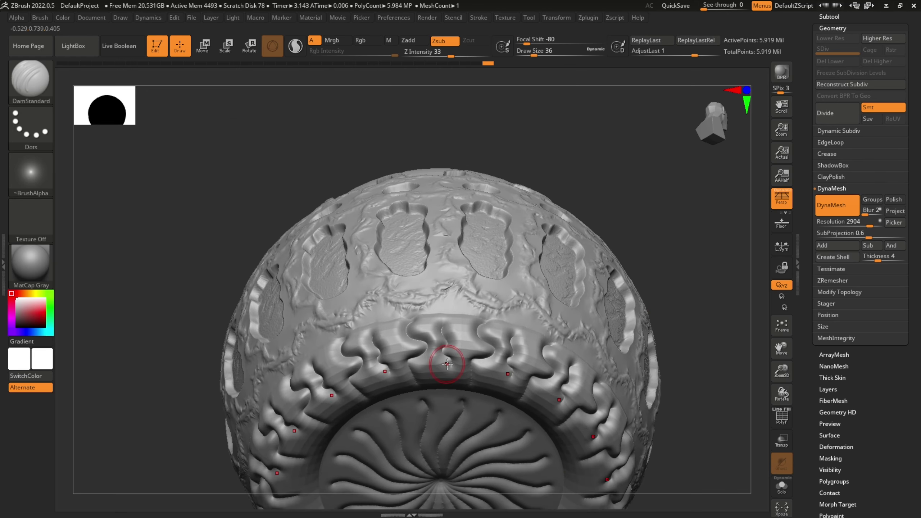
left_click_drag(445, 360, 462, 402)
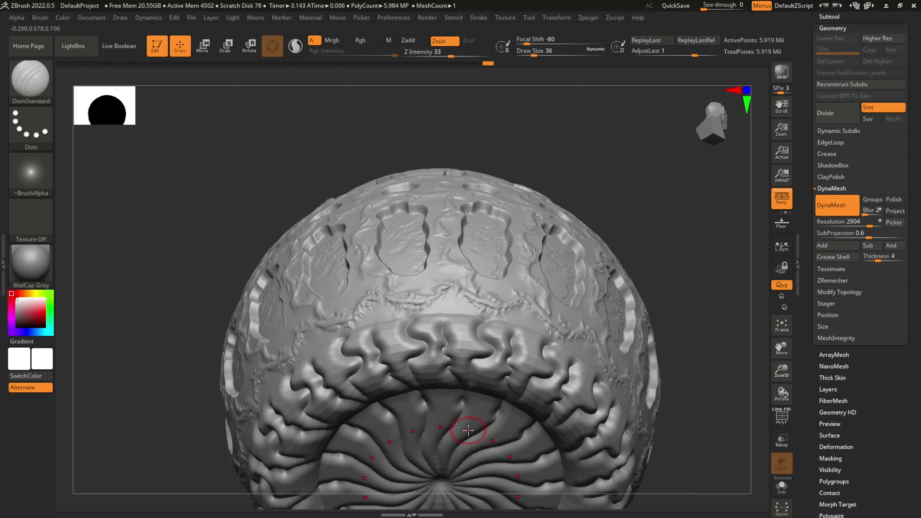
mouse_move(469, 428)
left_mouse_down()
mouse_move(468, 417)
mouse_move(482, 450)
mouse_move(484, 421)
mouse_move(515, 428)
mouse_move(482, 443)
mouse_move(489, 448)
mouse_move(472, 497)
mouse_move(460, 481)
mouse_move(448, 488)
left_mouse_up()
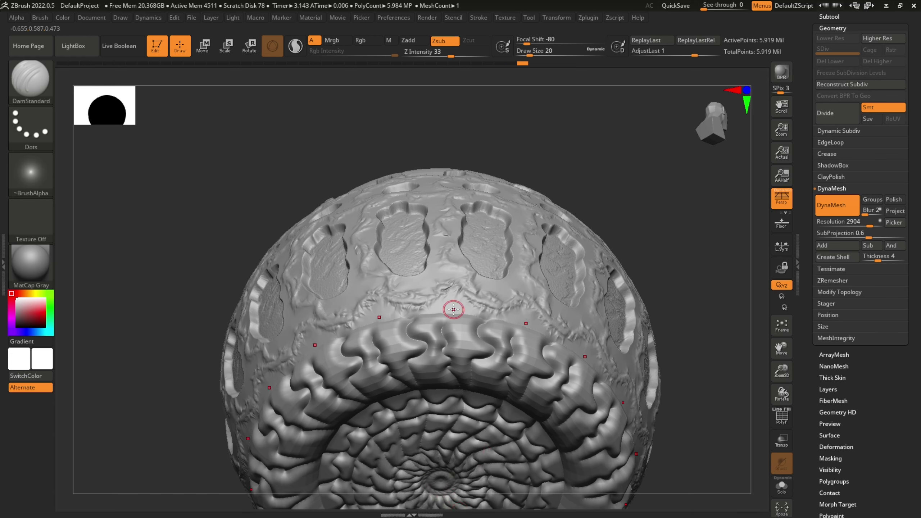
Carve stepped grooves from the lower rim up into the vessel body at draw size 20, and notch the rim's outer edge
mouse_move(453, 313)
left_mouse_down()
mouse_move(449, 267)
mouse_move(424, 271)
left_mouse_up()
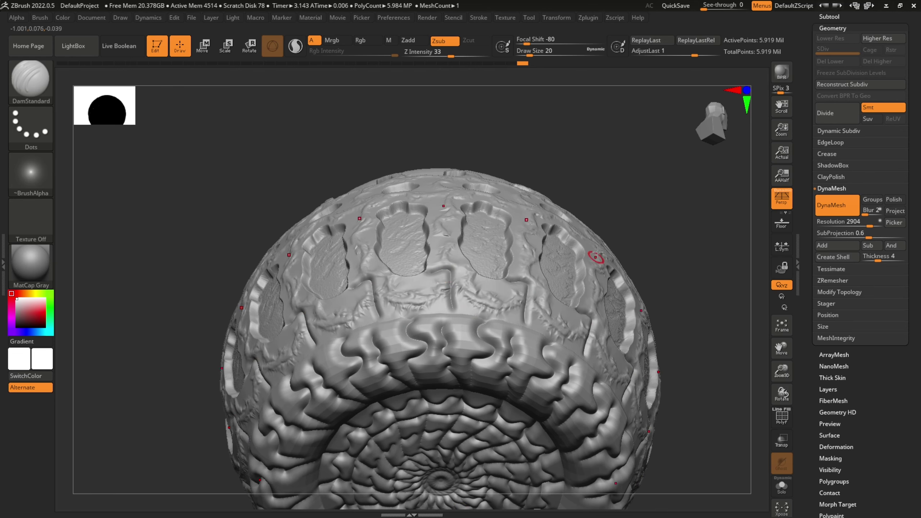
left_click_drag(631, 207, 635, 301)
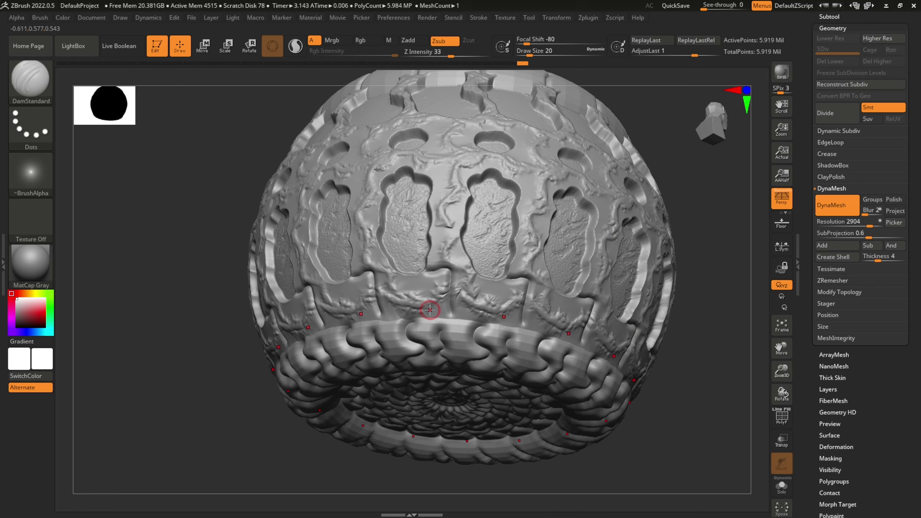
left_click_drag(451, 315, 442, 331)
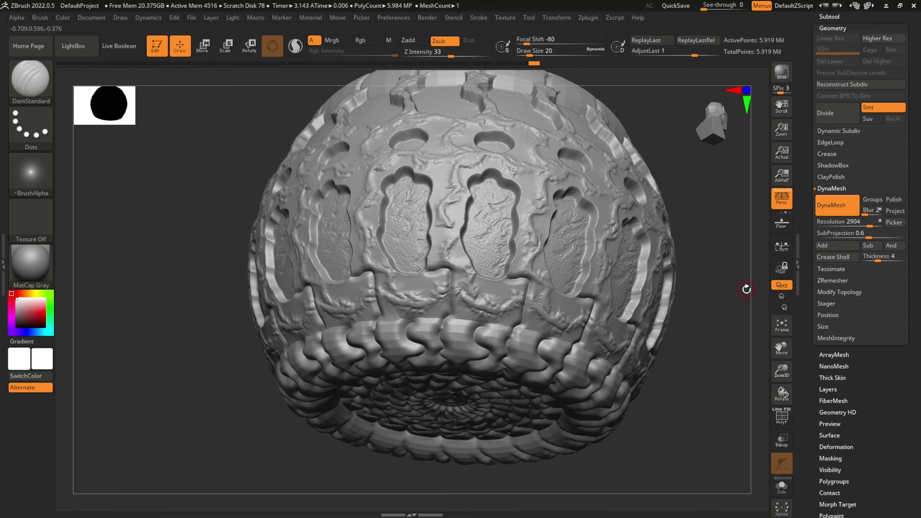
Build up the upper rim's segments into rounded lobes with the Clay brush at Z Intensity 8, enlarging the draw size to 40
mouse_move(707, 343)
left_mouse_down()
mouse_move(700, 366)
mouse_move(711, 356)
left_mouse_up()
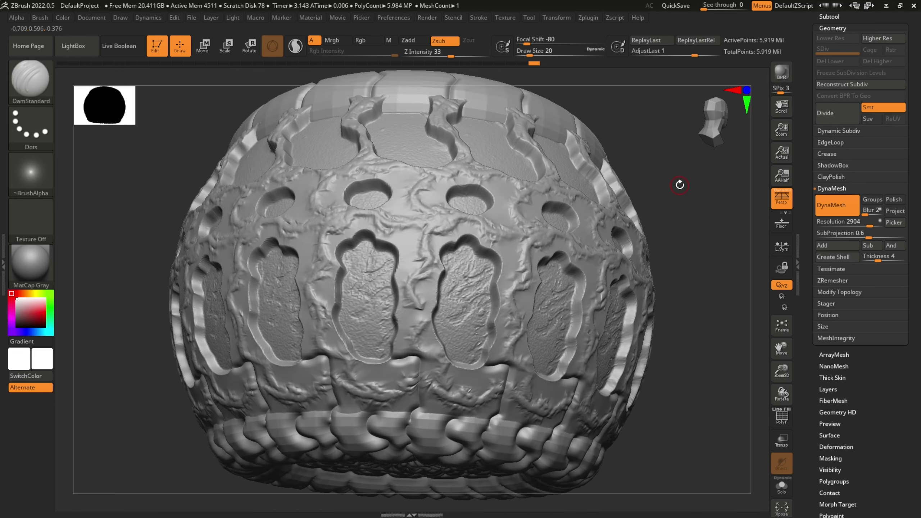
mouse_move(679, 183)
left_mouse_down()
mouse_move(676, 220)
mouse_move(661, 223)
mouse_move(703, 224)
left_mouse_up()
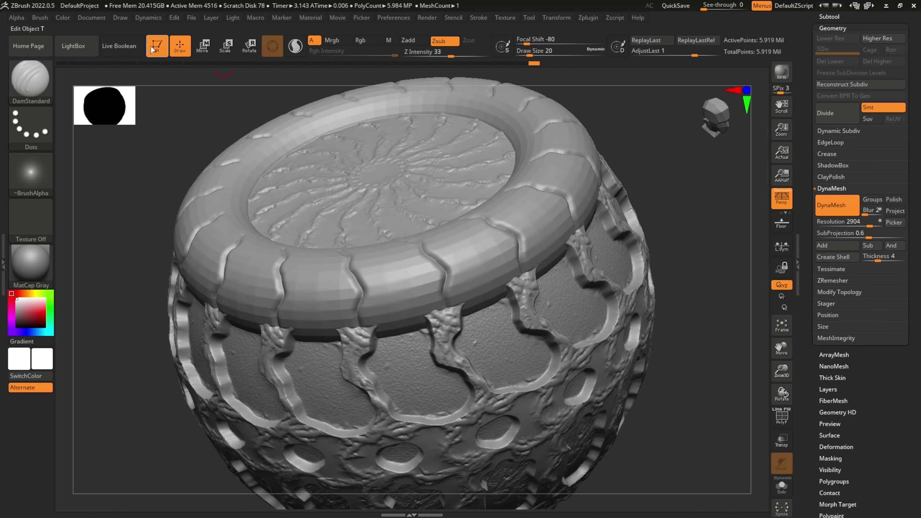
left_click(31, 80)
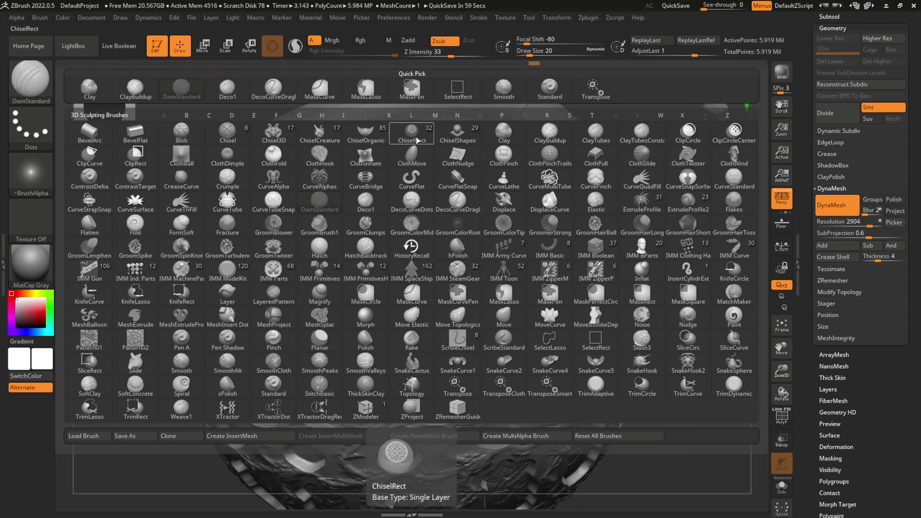
left_click(513, 135)
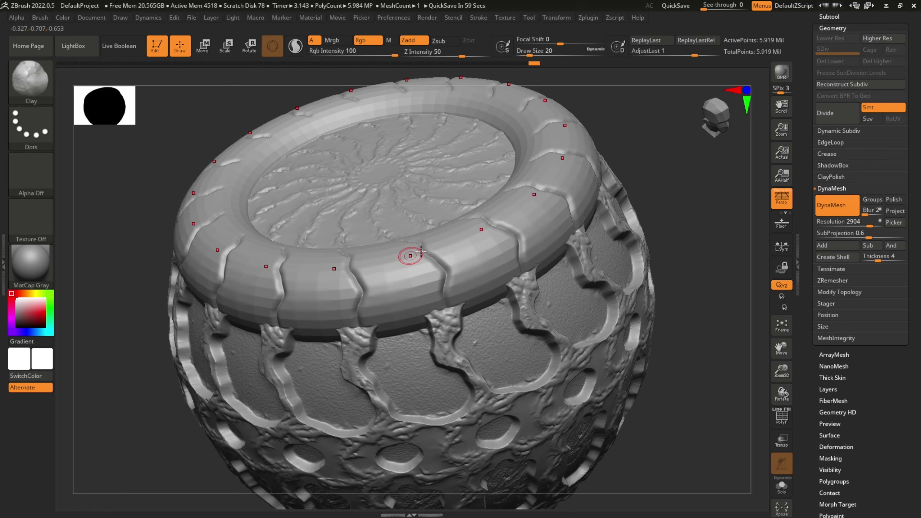
left_click_drag(454, 57, 431, 59)
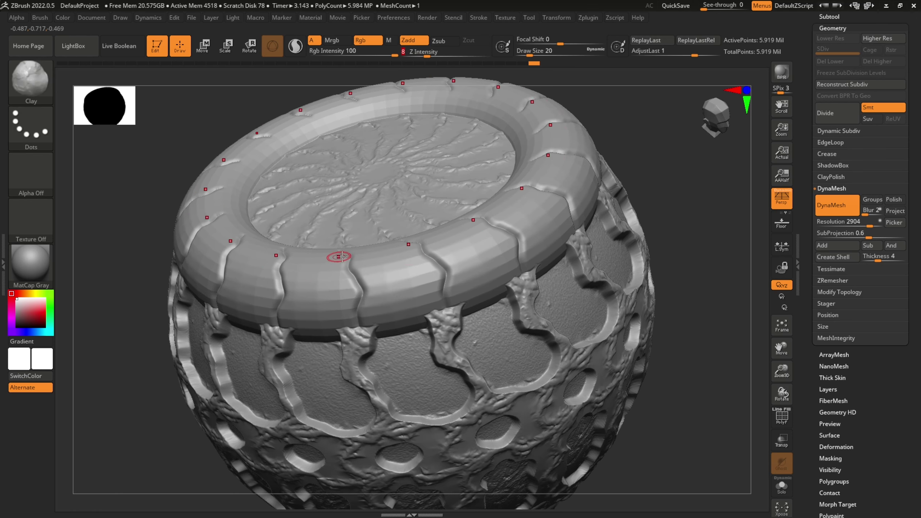
key("bracketright")
key("bracketright")
key("bracketright")
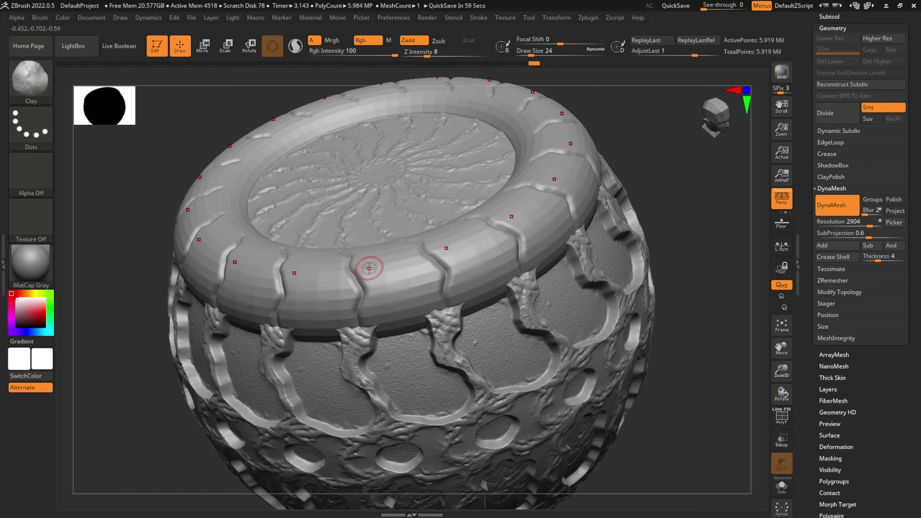
mouse_move(369, 263)
left_mouse_down()
mouse_move(381, 264)
mouse_move(386, 304)
mouse_move(443, 286)
mouse_move(441, 269)
mouse_move(371, 287)
mouse_move(414, 307)
mouse_move(428, 281)
left_mouse_up()
mouse_move(481, 266)
left_mouse_down()
mouse_move(461, 240)
mouse_move(467, 303)
mouse_move(497, 274)
left_mouse_up()
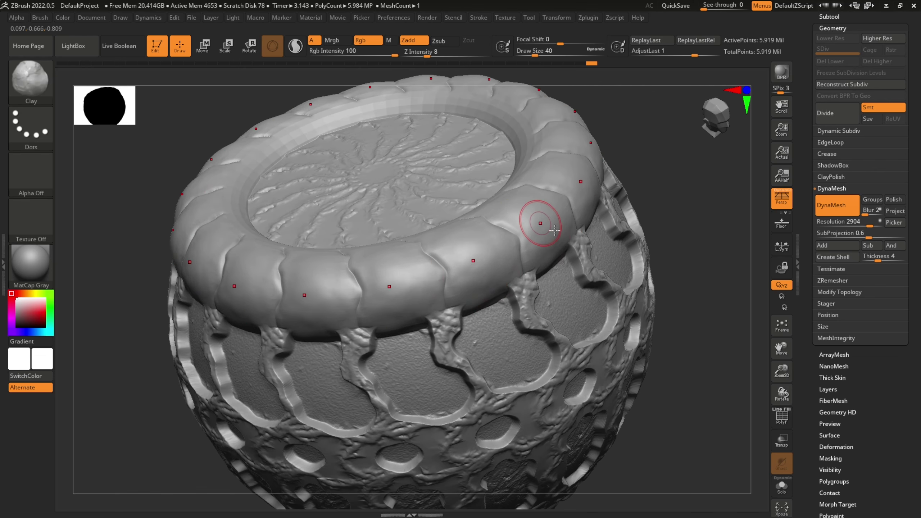
left_click_drag(689, 386, 691, 340)
key("f")
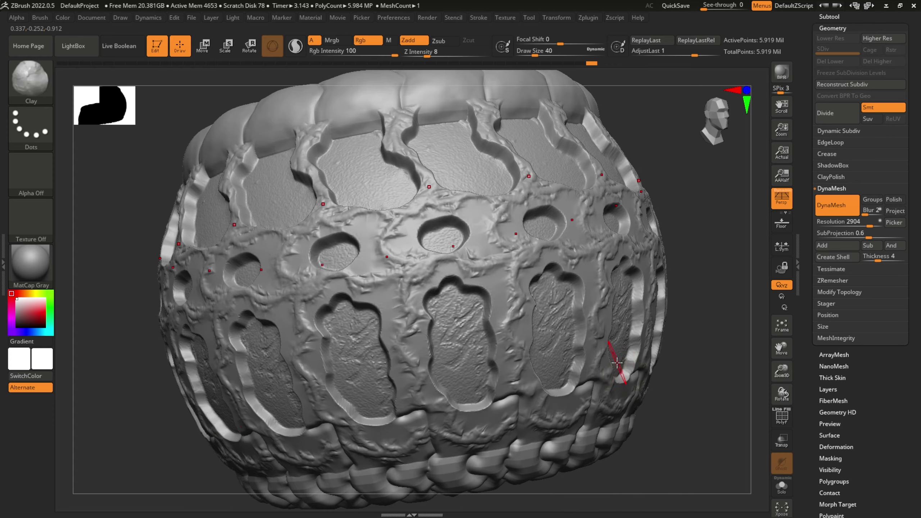
Build up the lower rim's segments into rounded lobes with the Clay brush at draw size 40
mouse_move(657, 480)
left_mouse_down()
mouse_move(400, 319)
mouse_move(425, 369)
left_mouse_up()
mouse_move(444, 329)
left_mouse_down()
mouse_move(412, 342)
mouse_move(408, 298)
mouse_move(439, 371)
left_mouse_up()
mouse_move(397, 295)
left_mouse_down()
mouse_move(386, 314)
mouse_move(359, 321)
mouse_move(376, 387)
mouse_move(377, 351)
mouse_move(414, 319)
mouse_move(423, 357)
left_mouse_up()
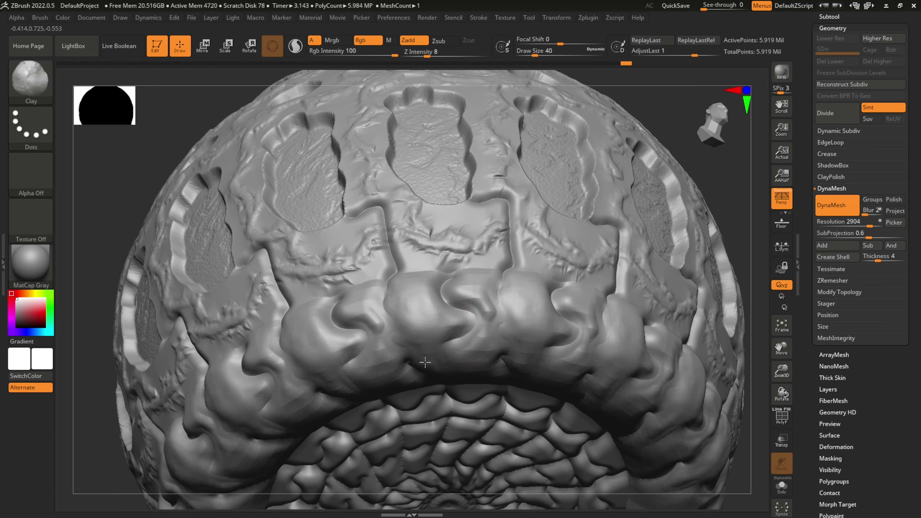
mouse_move(529, 373)
left_mouse_down()
mouse_move(494, 317)
mouse_move(458, 332)
left_mouse_up()
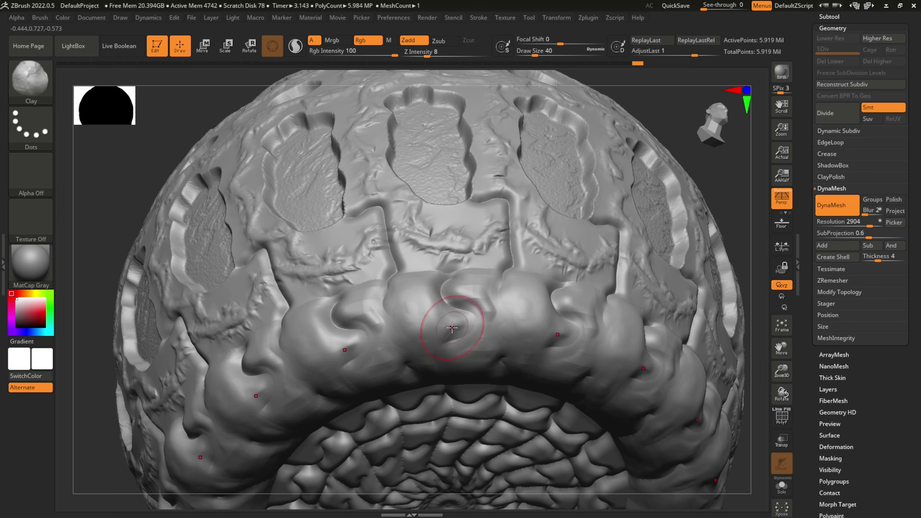
Carve sharp jagged grooves between and across the lower rim's lobes with the DamStandard brush at draw size 16
left_click(29, 82)
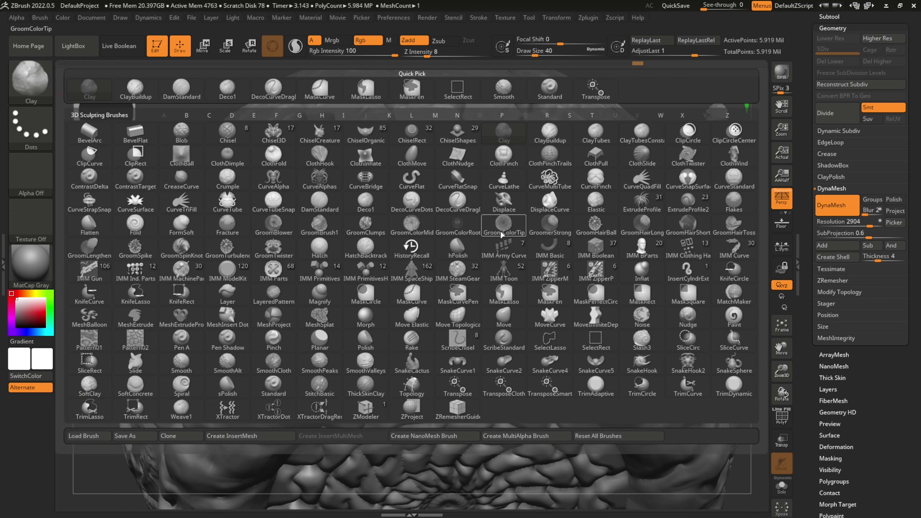
left_click(316, 205)
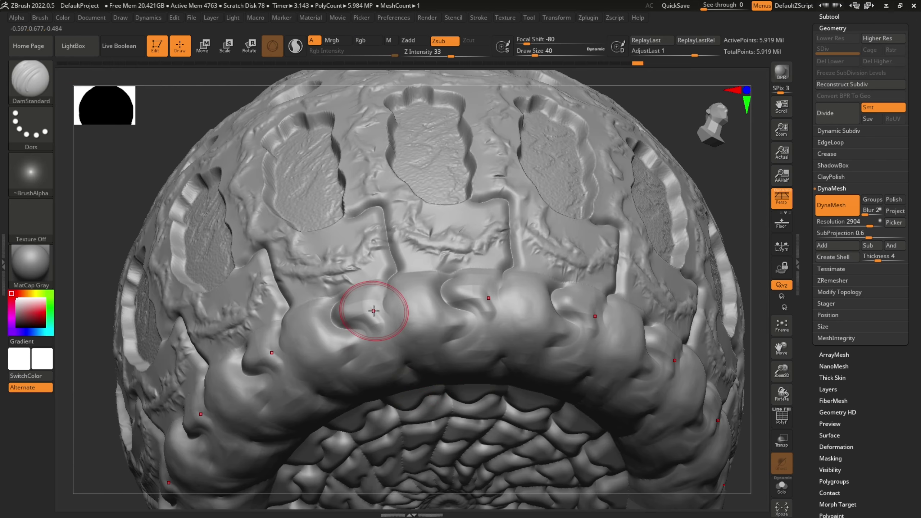
key("bracketleft")
key("bracketleft")
key("bracketleft")
key("bracketleft")
key("bracketleft")
key("bracketleft")
mouse_move(386, 287)
left_mouse_down()
mouse_move(386, 372)
mouse_move(399, 384)
left_mouse_up()
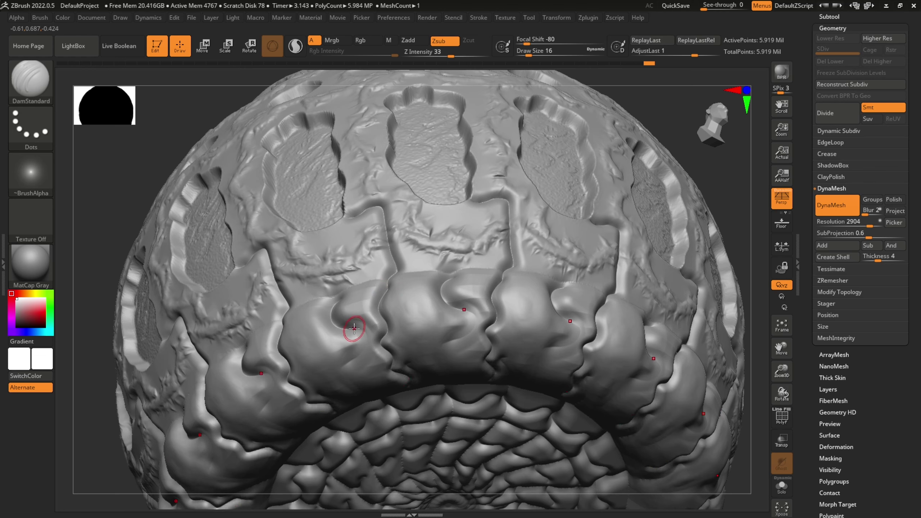
mouse_move(356, 331)
left_mouse_down()
mouse_move(309, 378)
mouse_move(285, 379)
left_mouse_up()
mouse_move(387, 329)
left_mouse_down()
mouse_move(379, 347)
mouse_move(387, 353)
left_mouse_up()
Carve jagged zigzag cracks across the outer face of the upper rim's lobes
key("f")
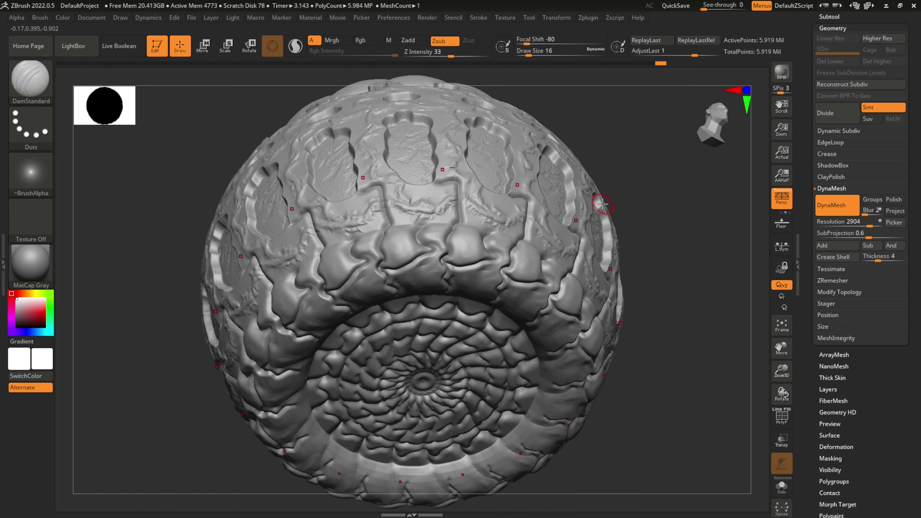
left_click_drag(637, 165, 468, 209)
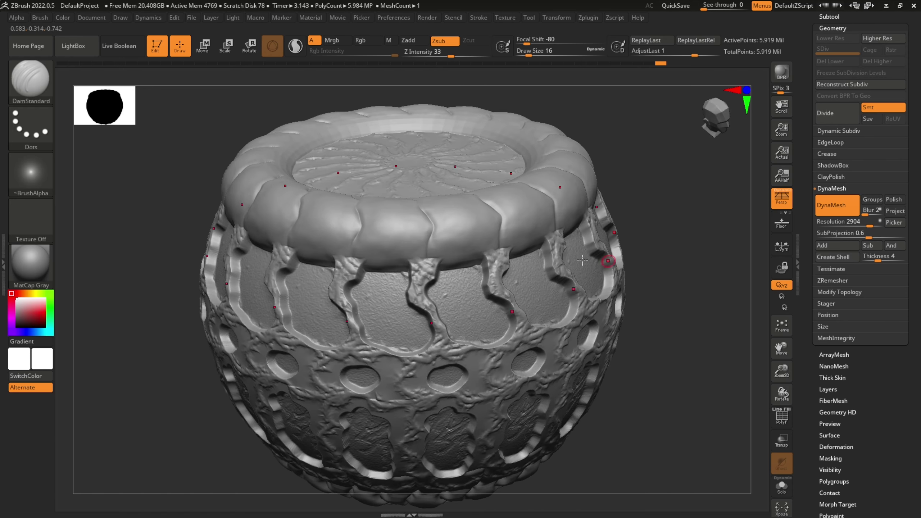
mouse_move(392, 214)
left_mouse_down()
mouse_move(368, 226)
mouse_move(385, 234)
mouse_move(390, 270)
left_mouse_up()
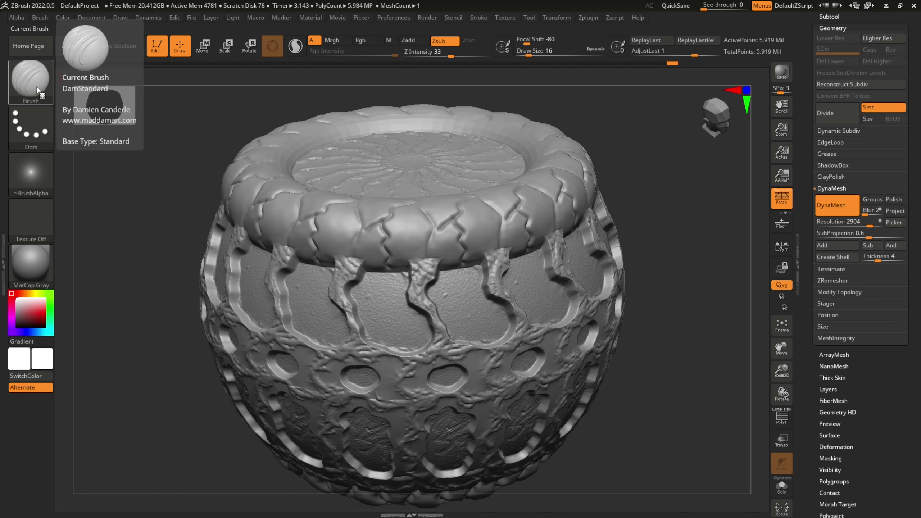
Import the Alpha 05 ornament image from the set desigm Aman folder as the brush alpha
left_click(32, 130)
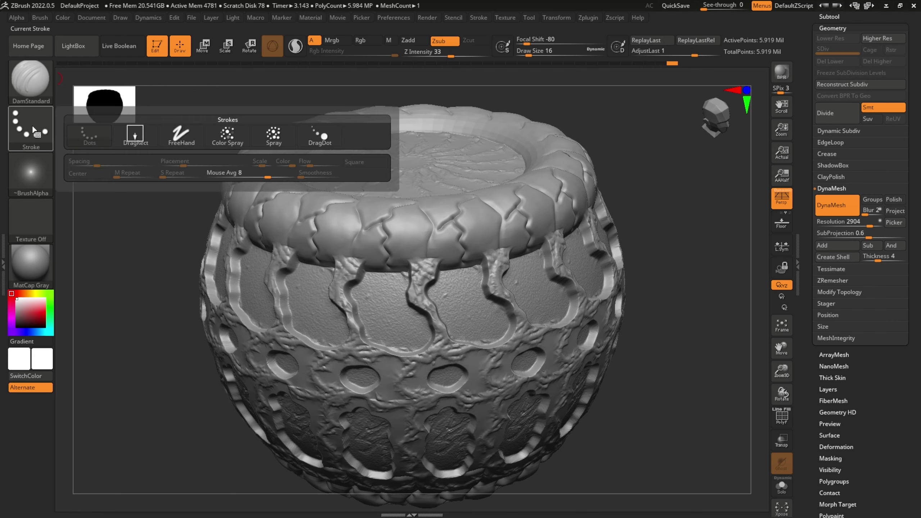
left_click(31, 174)
mouse_move(348, 316)
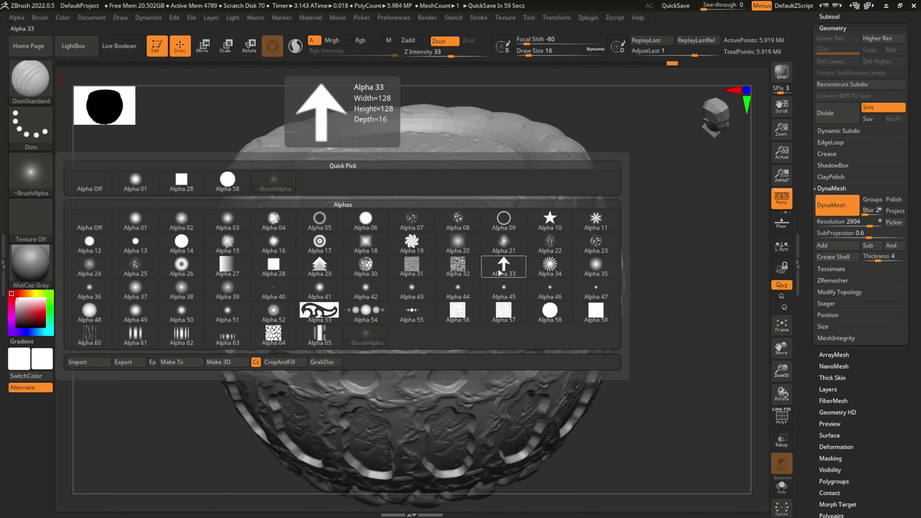
mouse_move(562, 225)
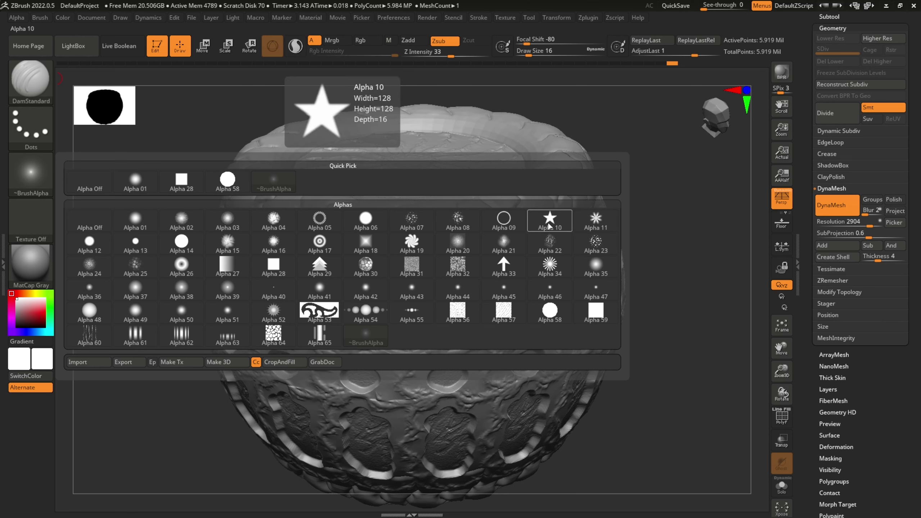
mouse_move(414, 252)
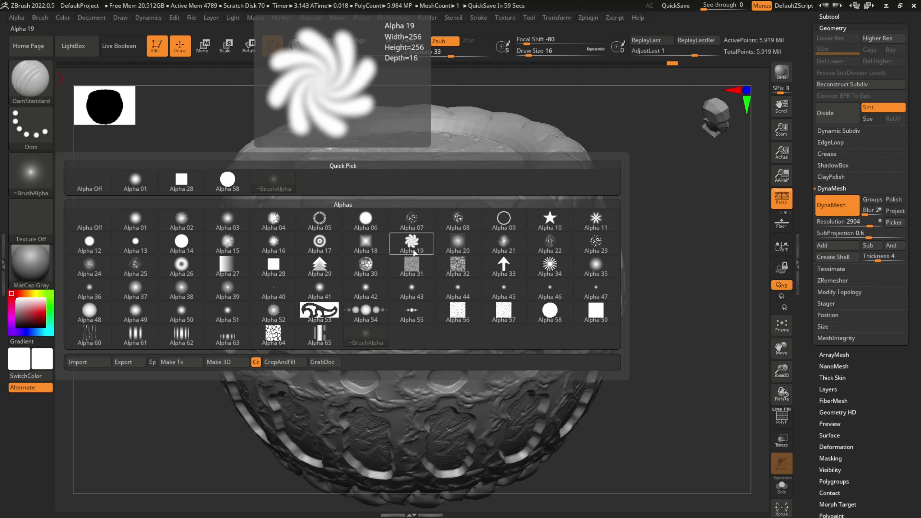
left_click(96, 363)
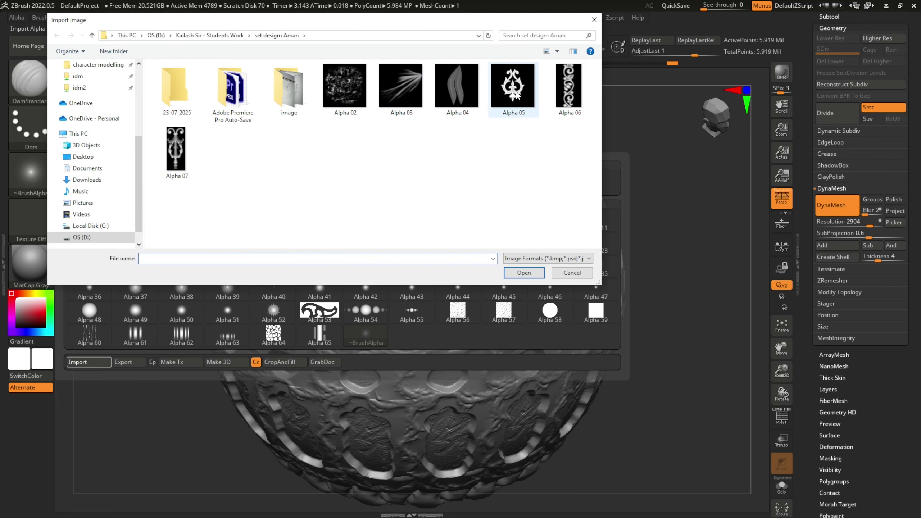
left_click(517, 93)
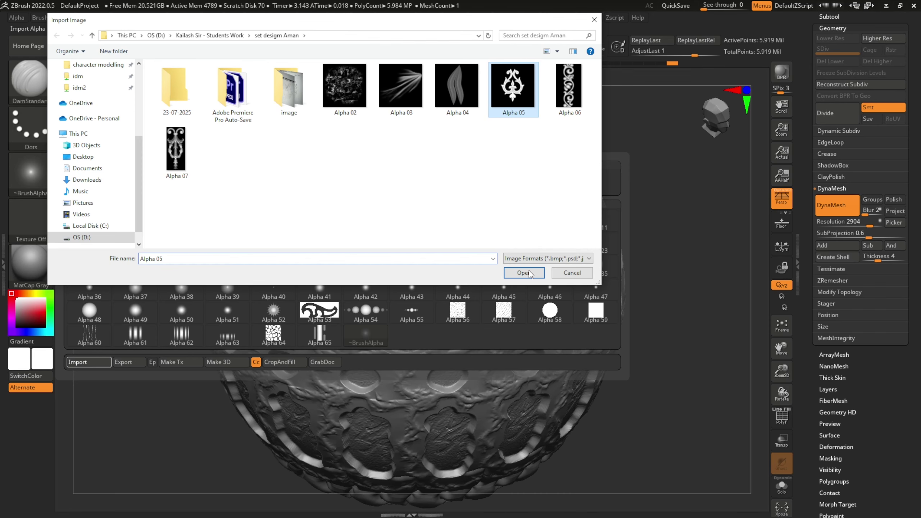
key("Return")
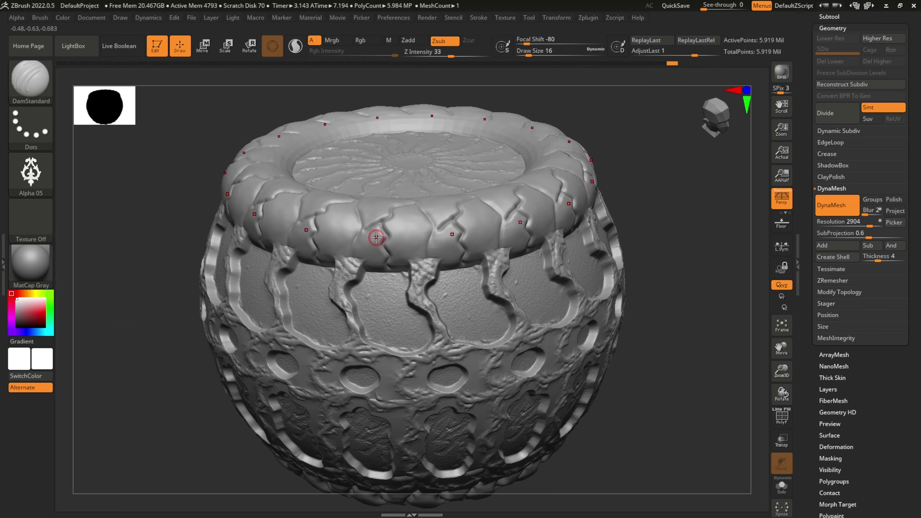
Stamp the Alpha 05 ornament around the upper rim's outer face with the DragRect stroke at draw size 32
left_click(26, 127)
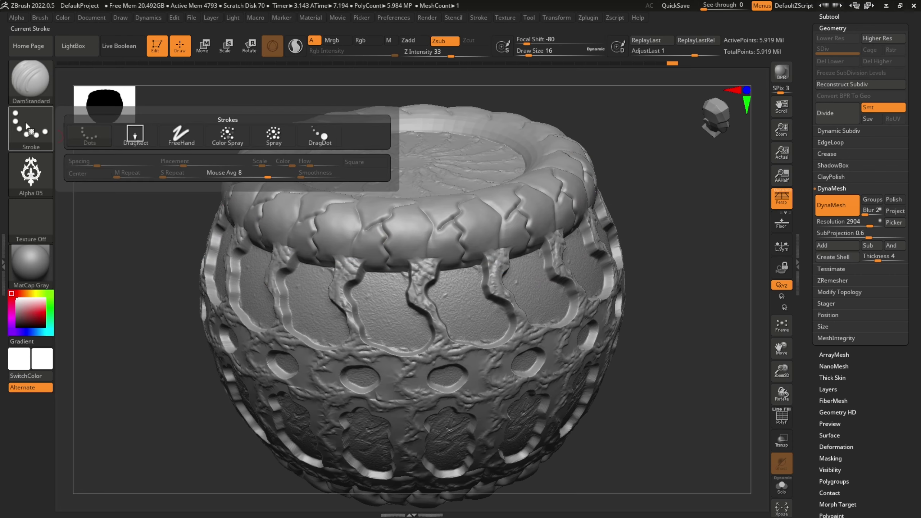
left_click(136, 136)
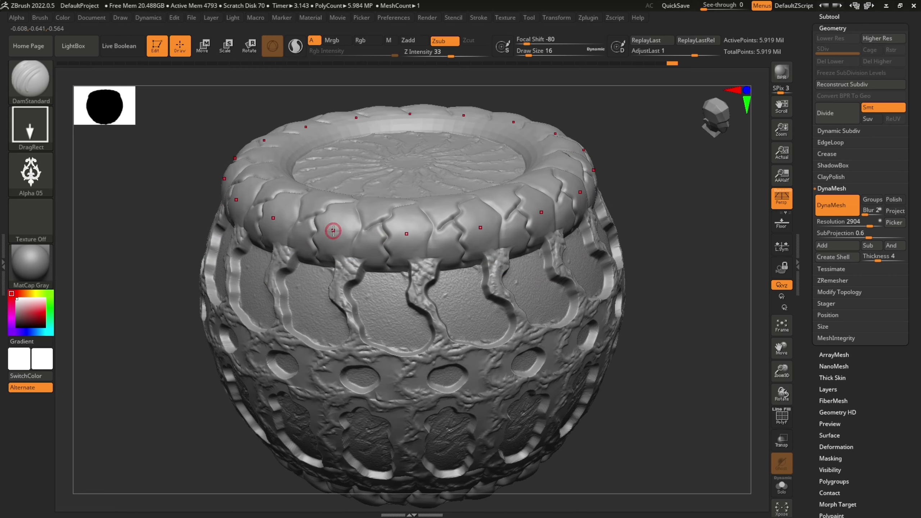
key("bracketright")
key("bracketright")
key("bracketright")
left_click_drag(335, 231, 331, 285)
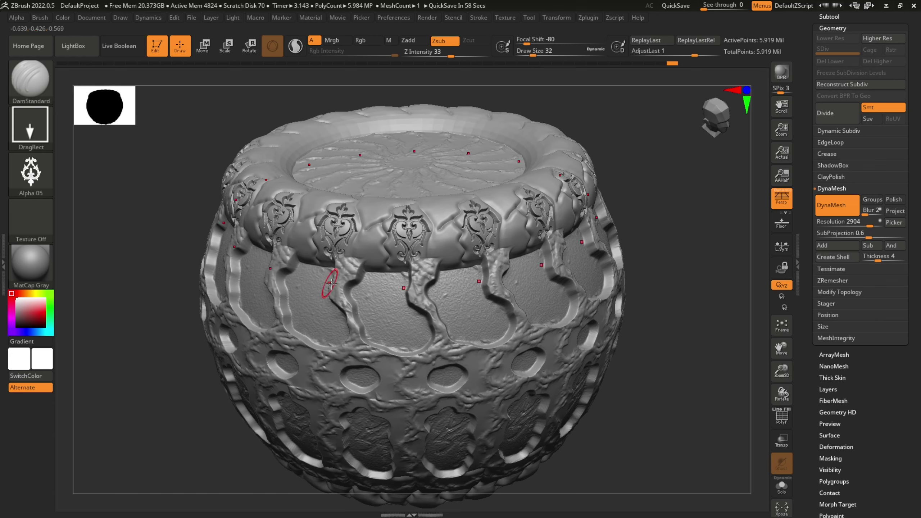
Switch the brush alpha to Alpha 25 and set the Z Intensity to 5
left_click(30, 178)
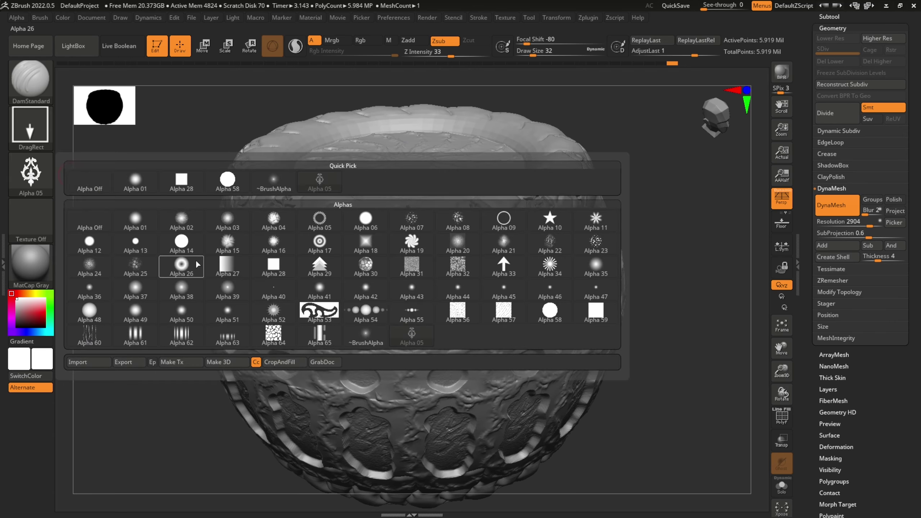
left_click(144, 263)
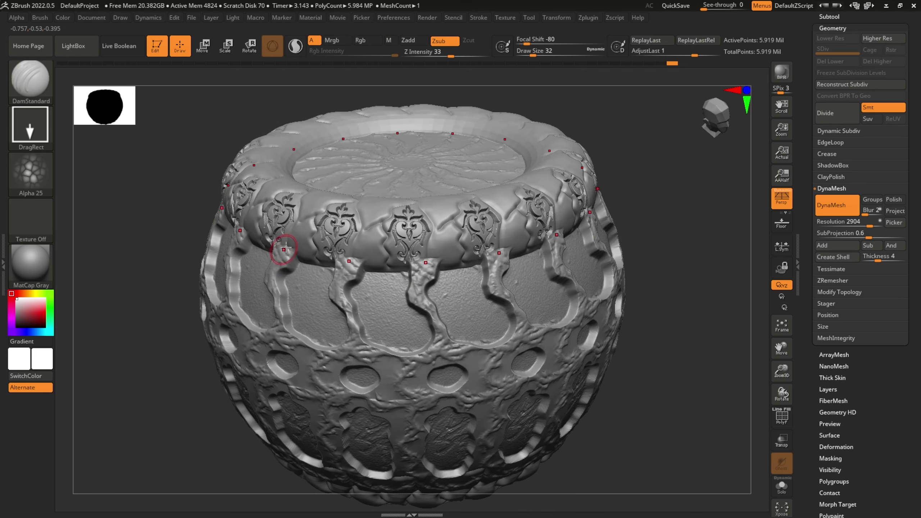
left_click(420, 55)
type("5")
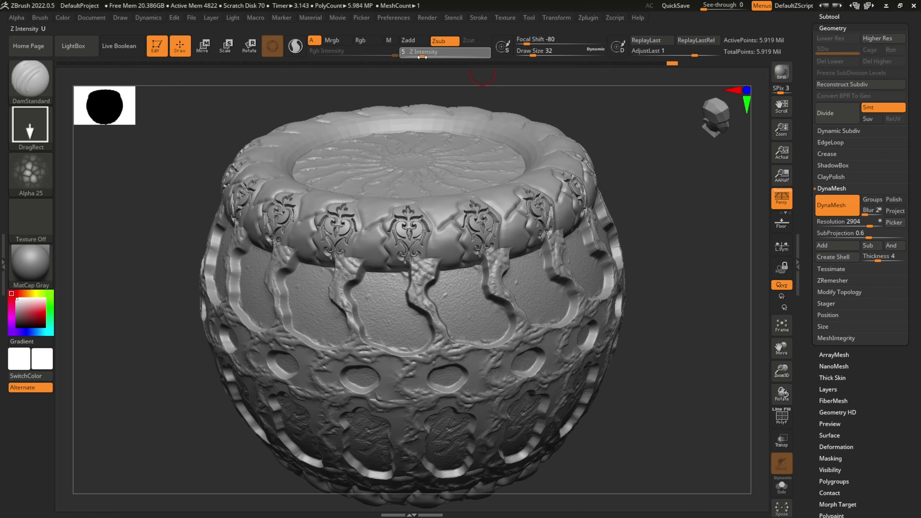
key("Return")
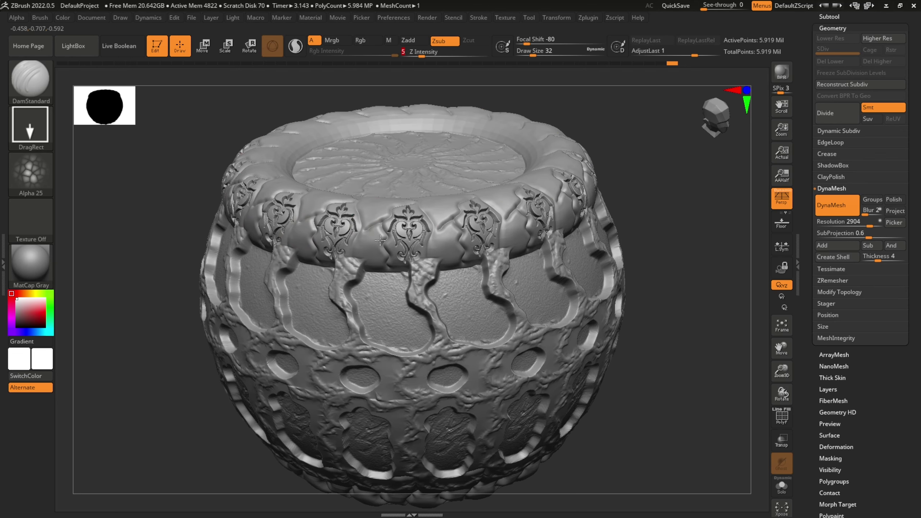
Raise the Z Intensity to 23 and stamp the Alpha 25 pattern over the upper rim and upper panels
left_click(39, 187)
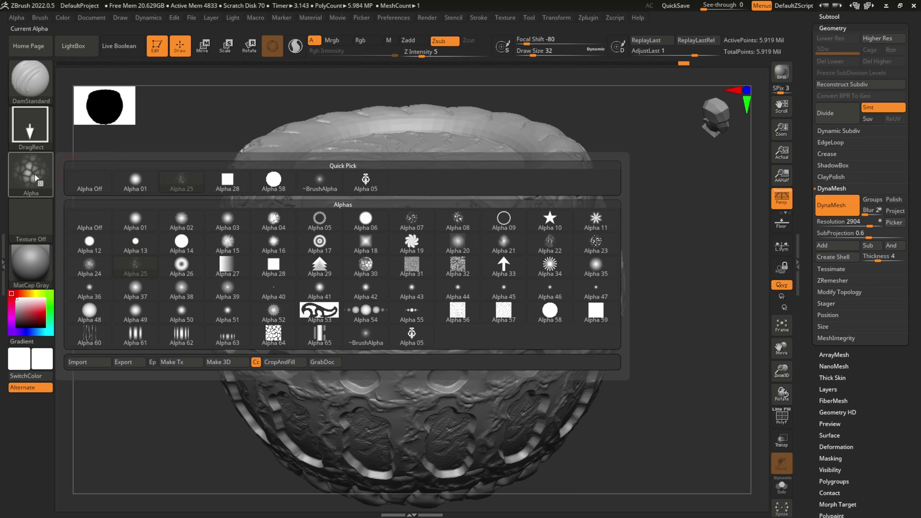
left_click_drag(422, 53, 432, 55)
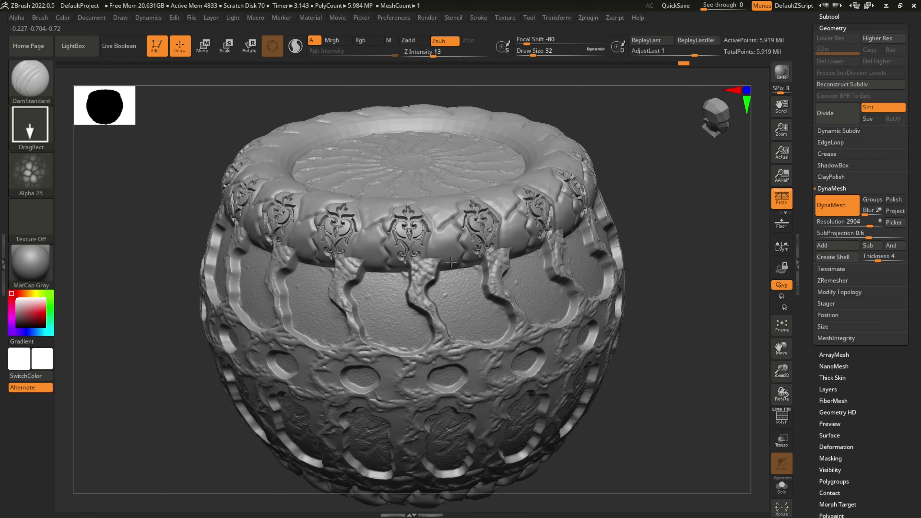
left_click_drag(432, 55, 440, 55)
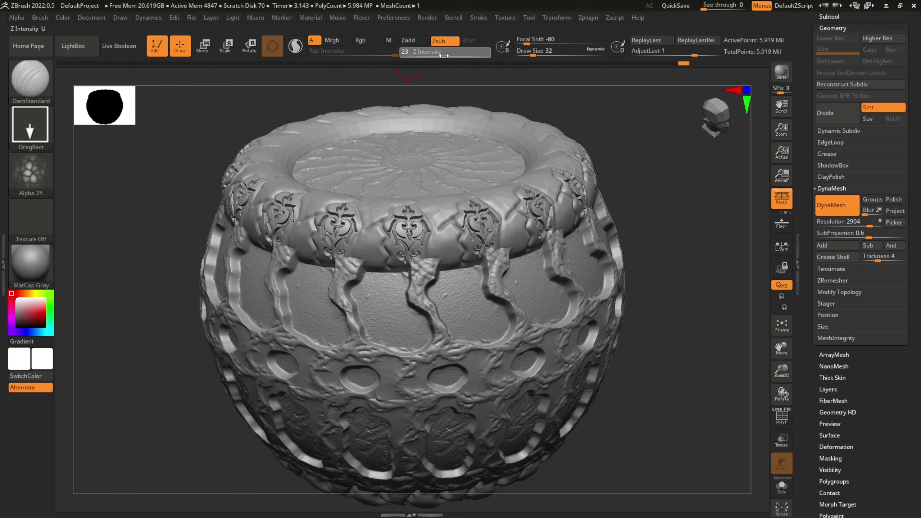
left_click_drag(441, 235, 400, 336)
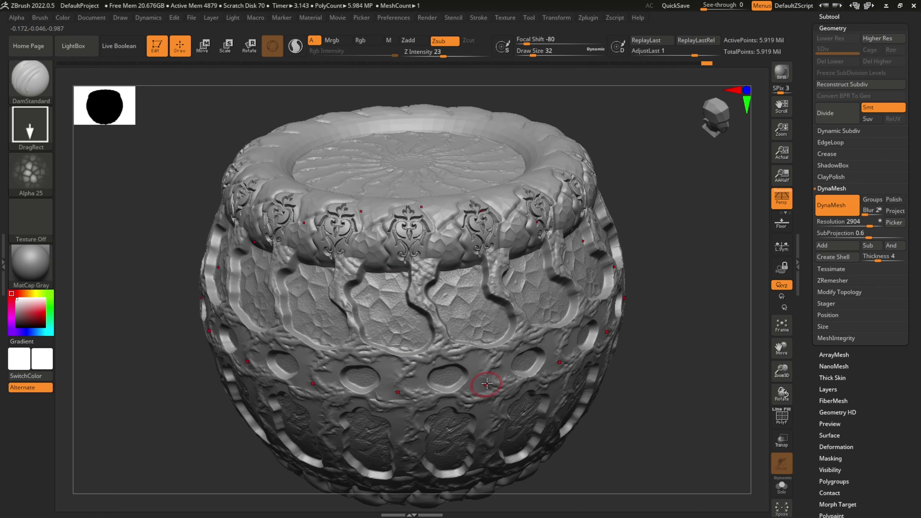
Stamp the Alpha 25 pattern over the vessel's middle band and around the lower panels
left_click_drag(484, 368, 523, 434)
mouse_move(634, 426)
left_mouse_down()
mouse_move(636, 403)
mouse_move(612, 403)
left_mouse_up()
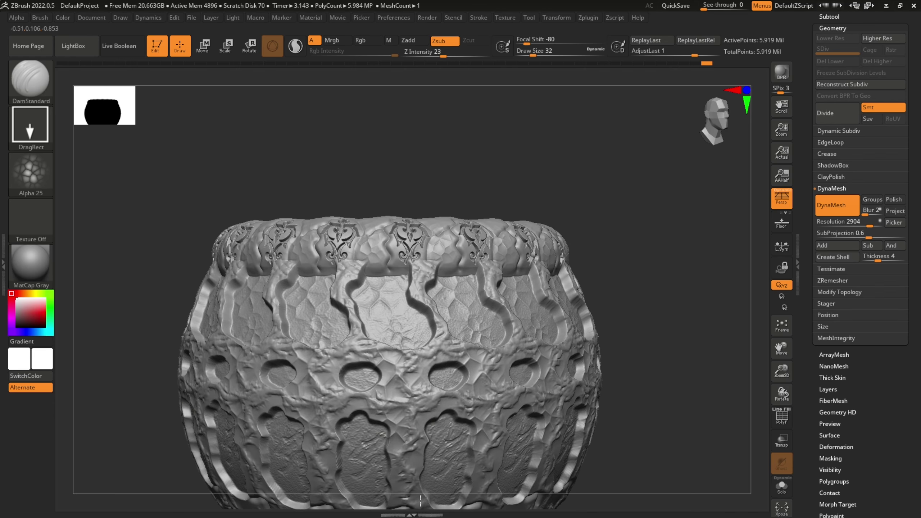
left_click_drag(401, 481, 433, 511)
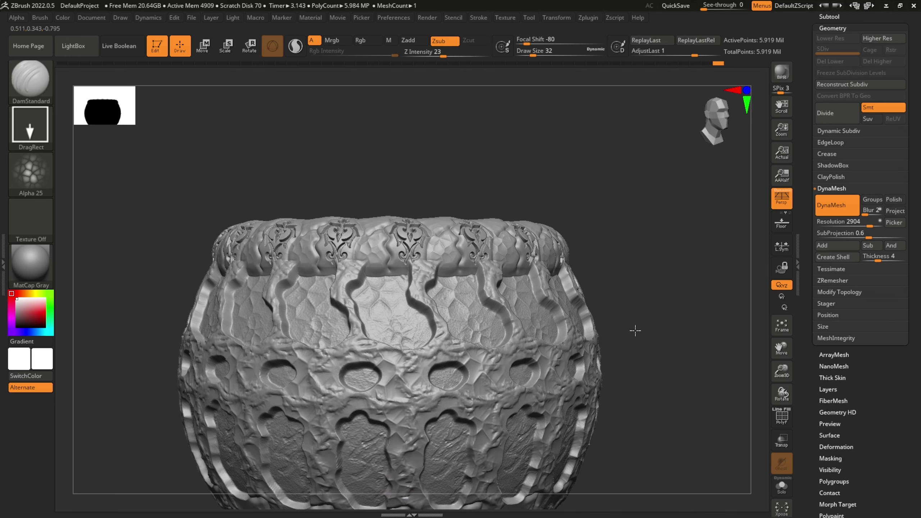
left_click_drag(635, 331, 586, 356)
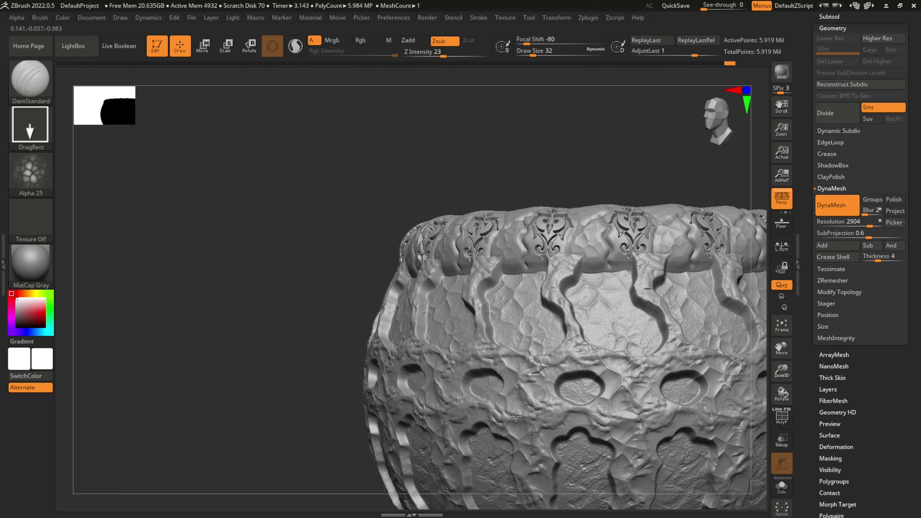
Stamp Alpha 60 crack lines along the inner slope of the upper rim
left_click(31, 173)
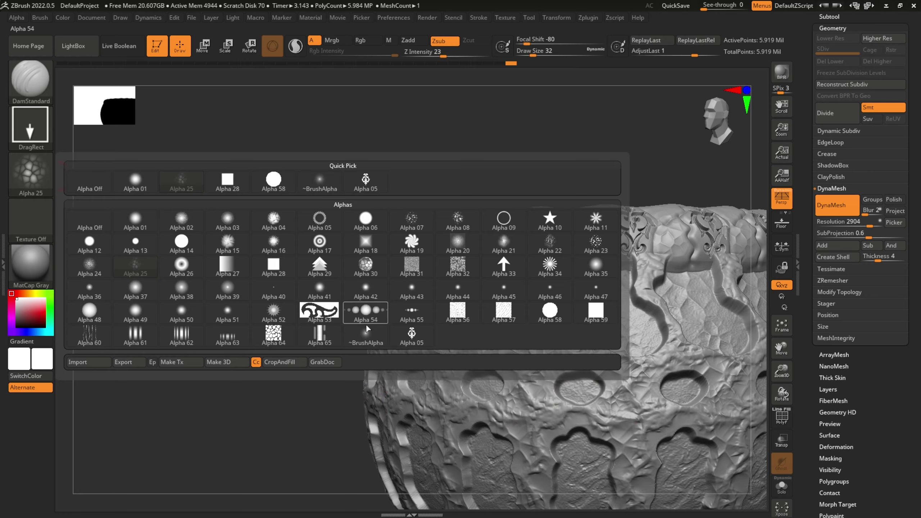
left_click(90, 334)
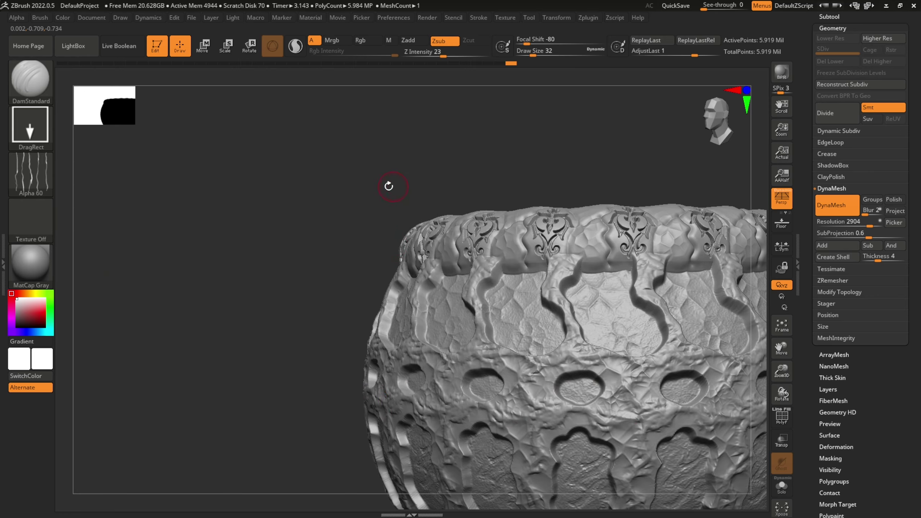
left_click_drag(388, 185, 493, 217)
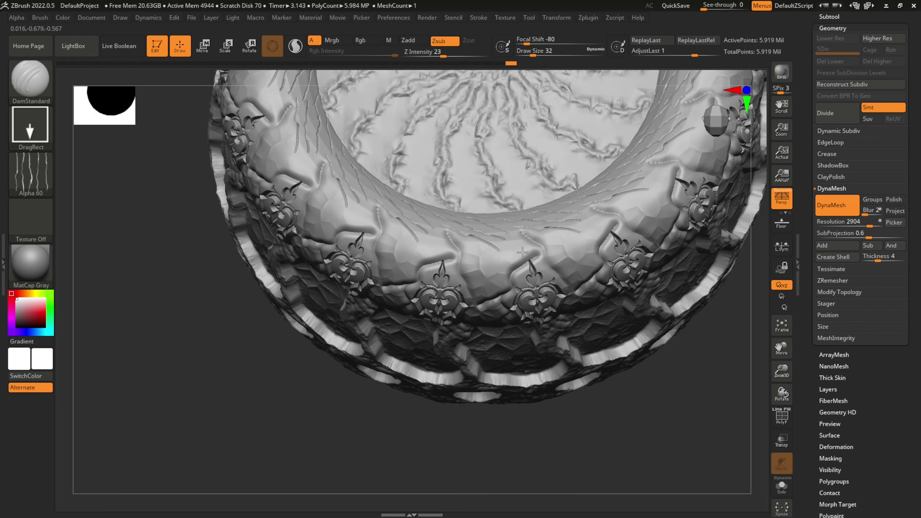
mouse_move(522, 252)
left_mouse_down()
mouse_move(548, 231)
mouse_move(540, 234)
left_mouse_up()
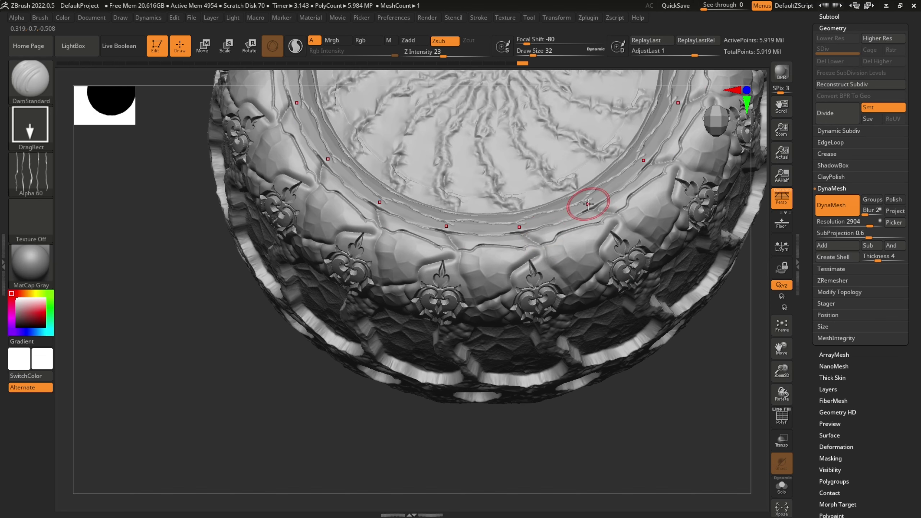
key("f")
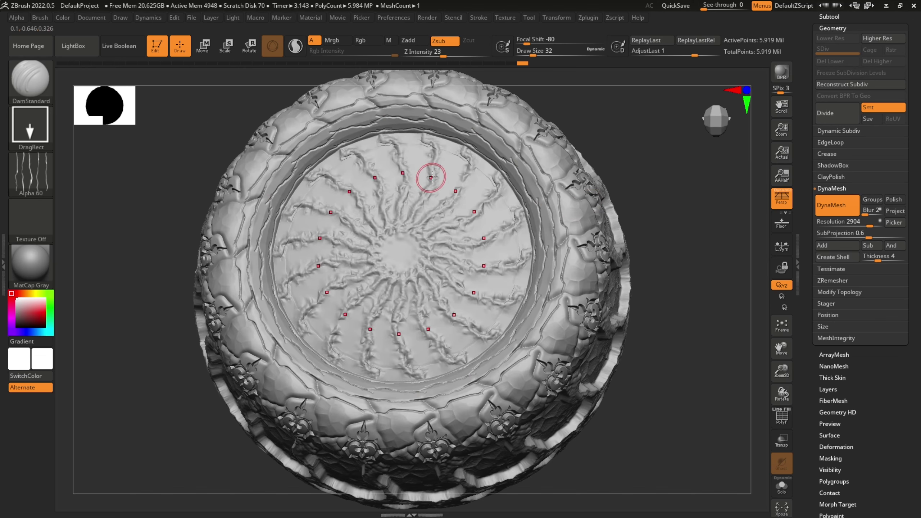
left_click_drag(674, 281, 685, 167)
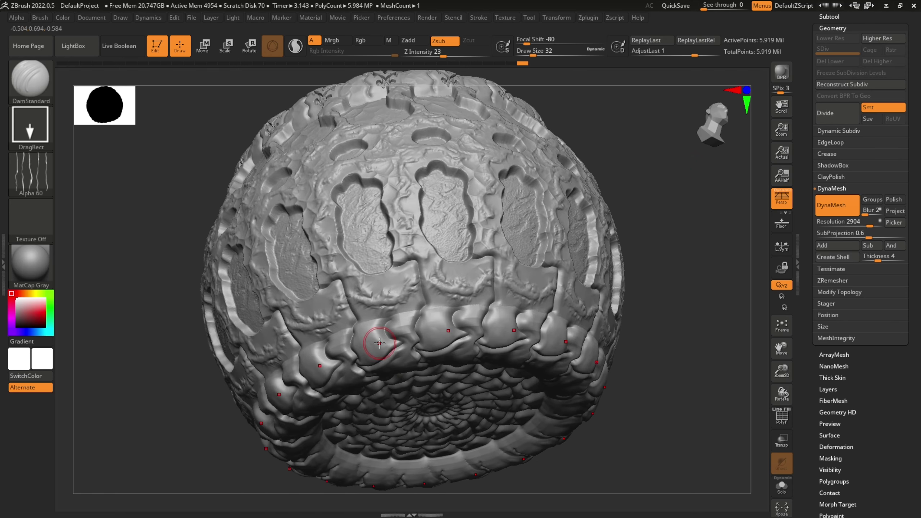
Stamp Alpha 60 crack lines over the bulges around the vessel's lower rim
mouse_move(375, 339)
left_mouse_down()
mouse_move(403, 354)
mouse_move(482, 368)
mouse_move(427, 366)
left_mouse_up()
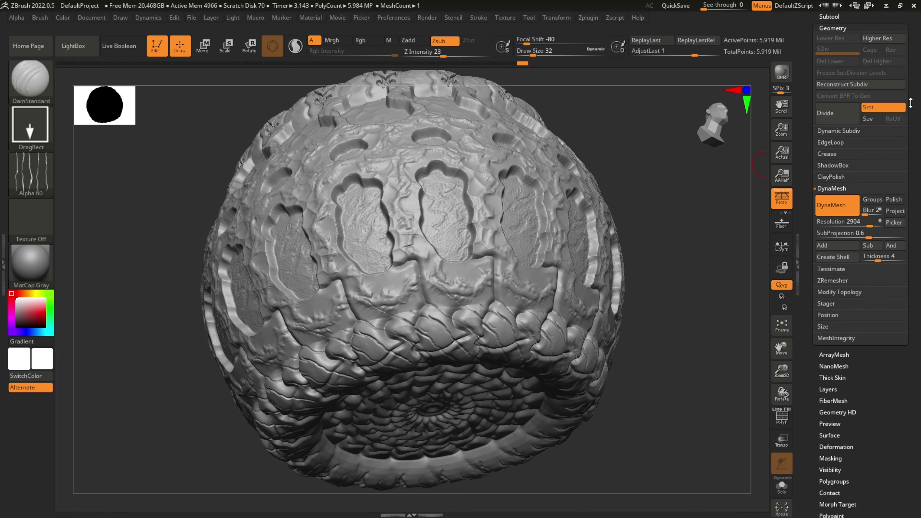
Rename the vessel's PolySphere subtool as H Mesh
left_click_drag(910, 103, 883, 153)
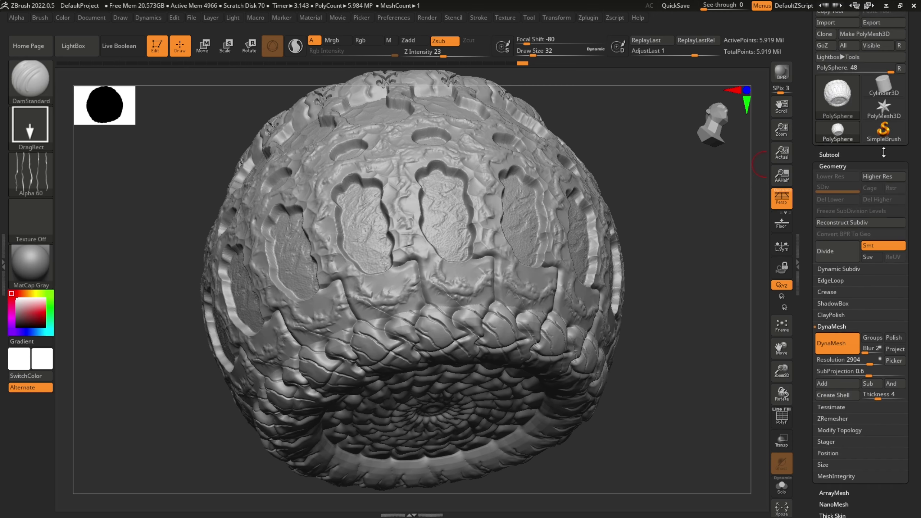
key("shift")
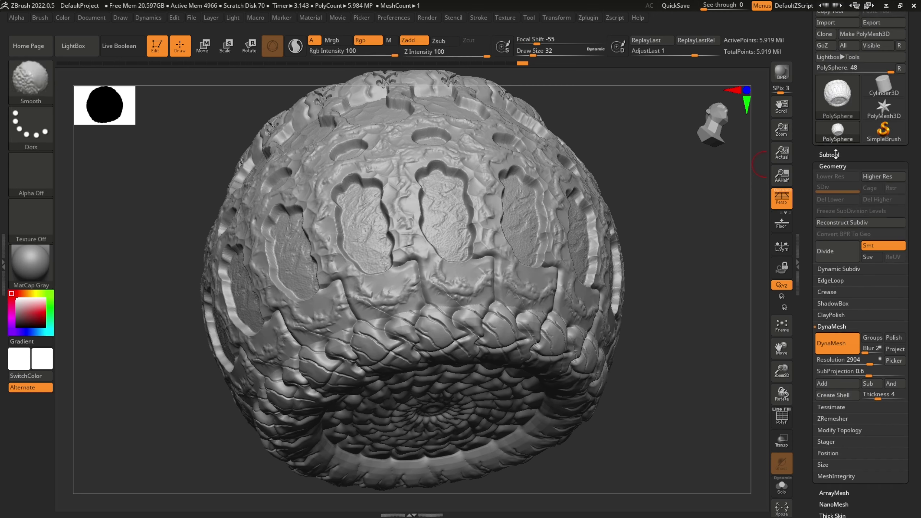
left_click(830, 155)
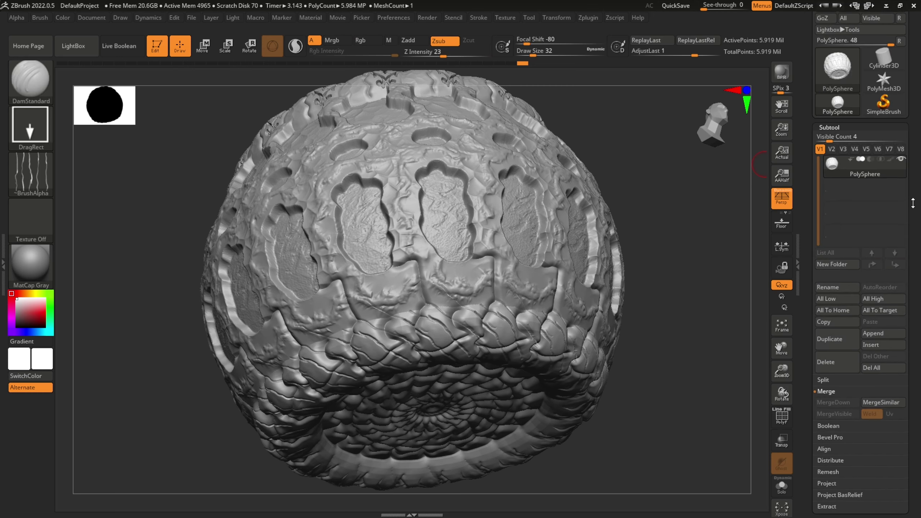
mouse_move(885, 170)
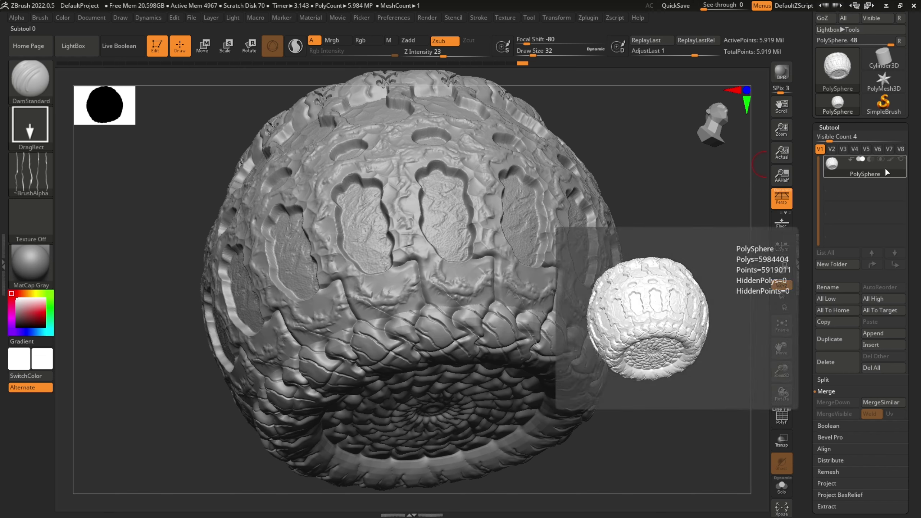
left_click(840, 286)
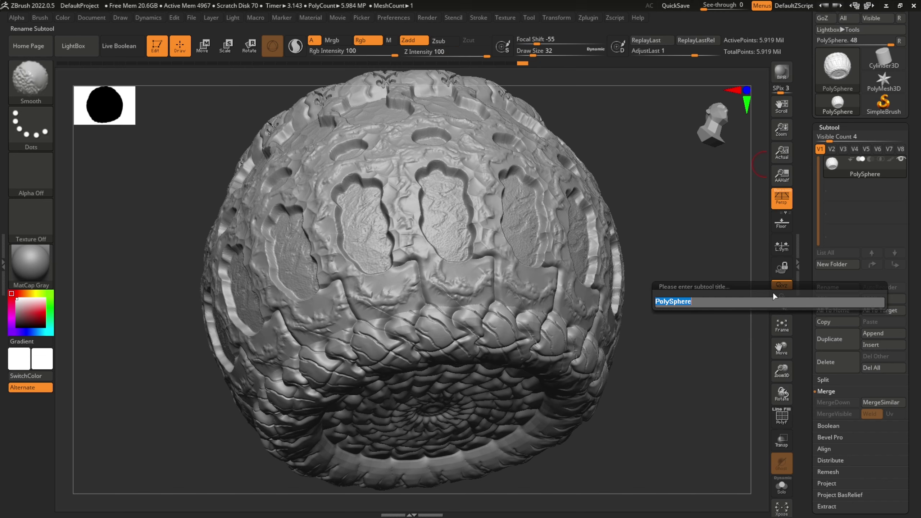
type("H")
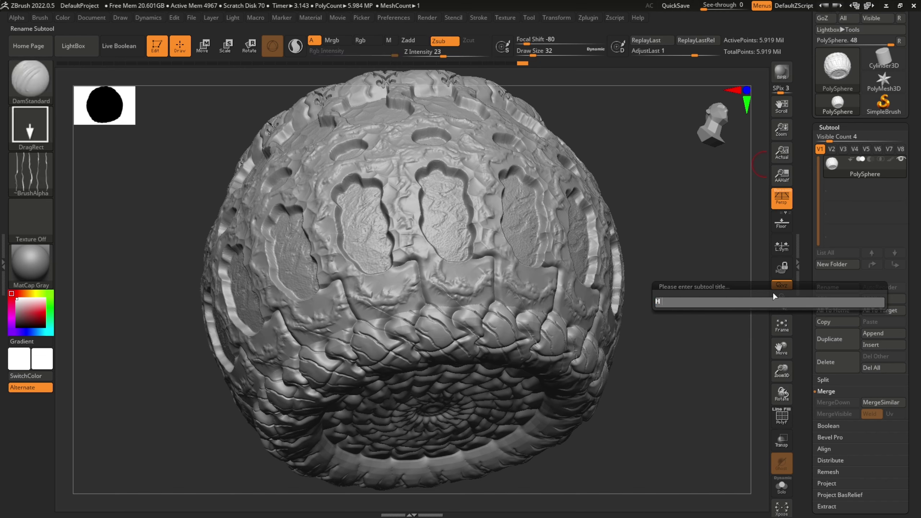
type(" Mesh")
key("Return")
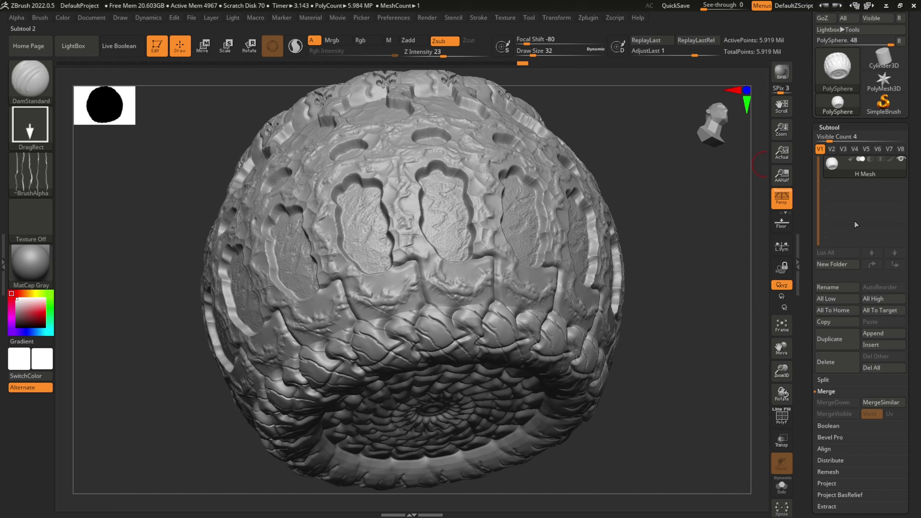
Duplicate the H Mesh subtool and rename the copy as L Mesh
mouse_move(879, 168)
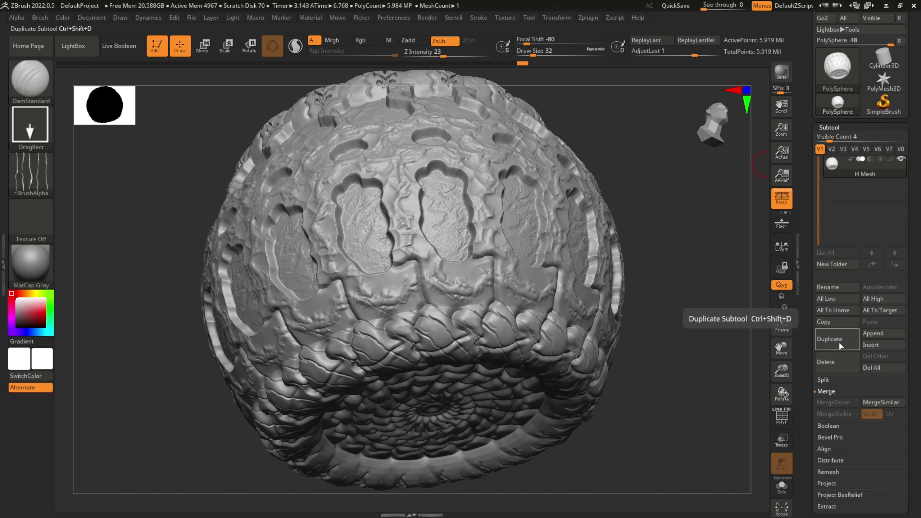
left_click(837, 339)
mouse_move(892, 202)
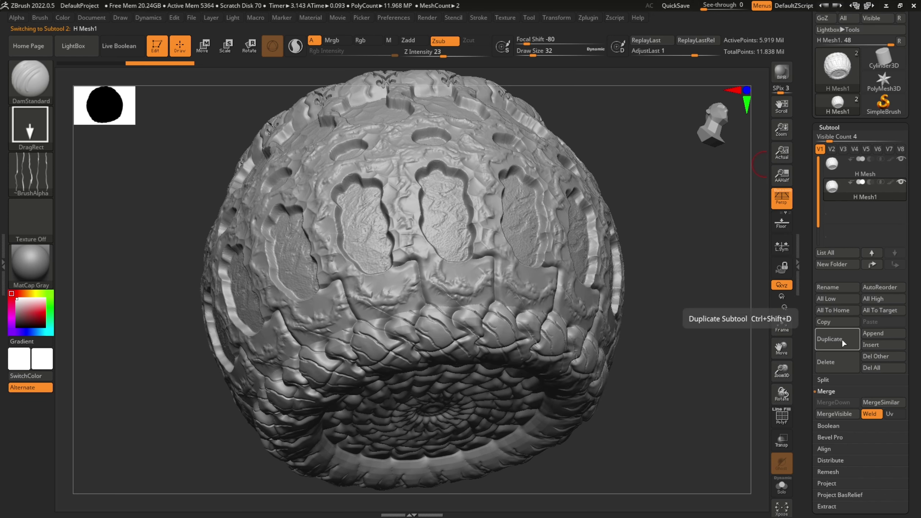
left_click(838, 286)
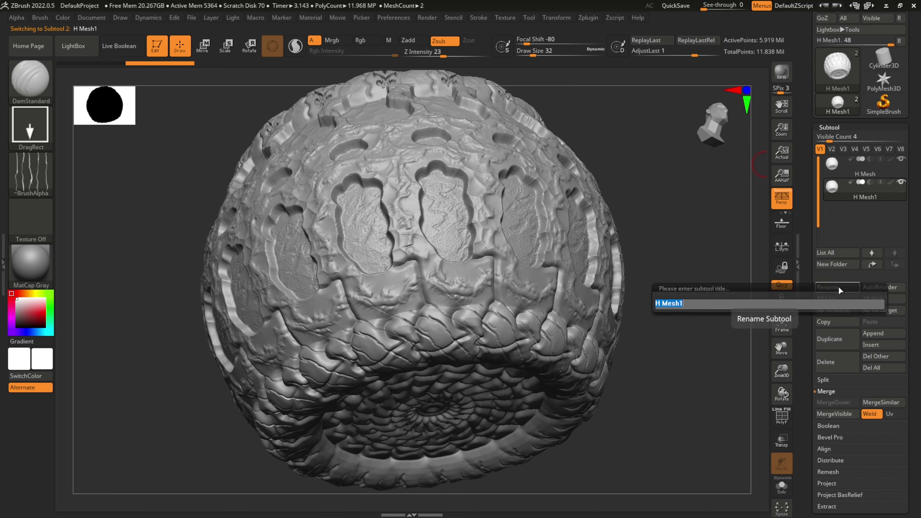
key("Right")
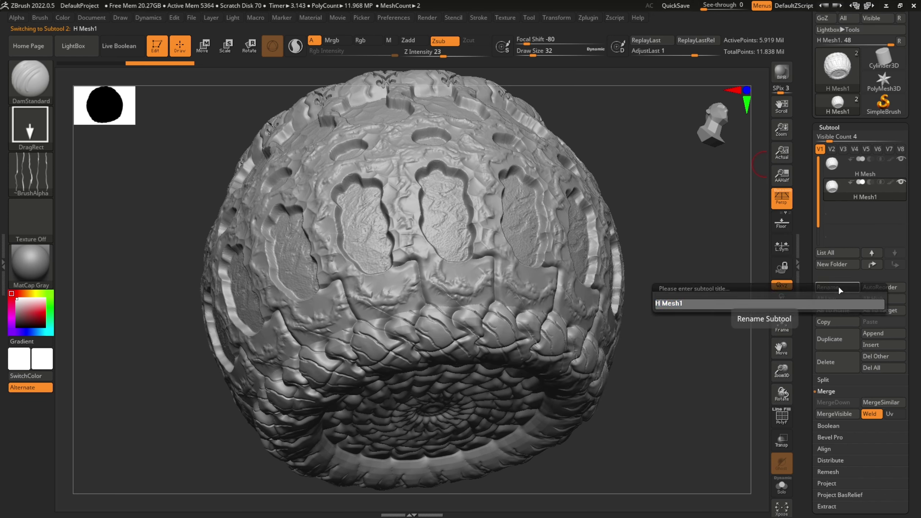
key("BackSpace")
type("L")
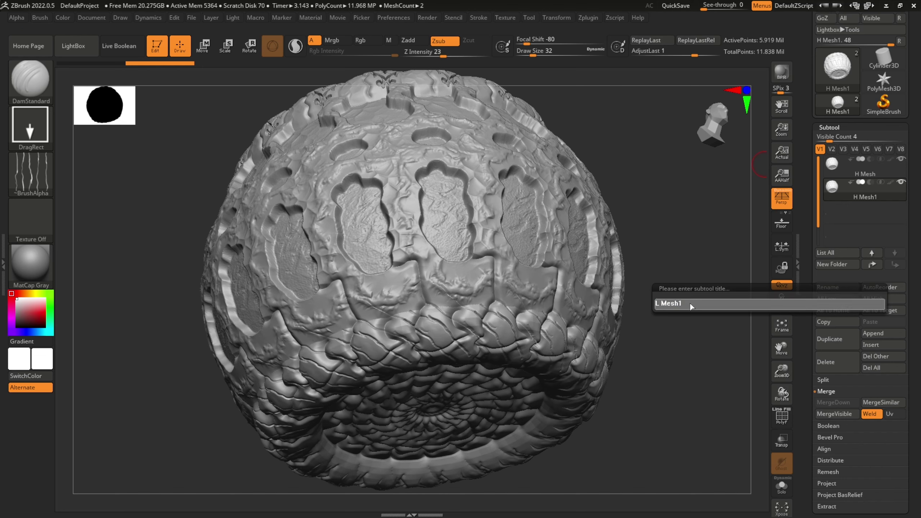
key("Return")
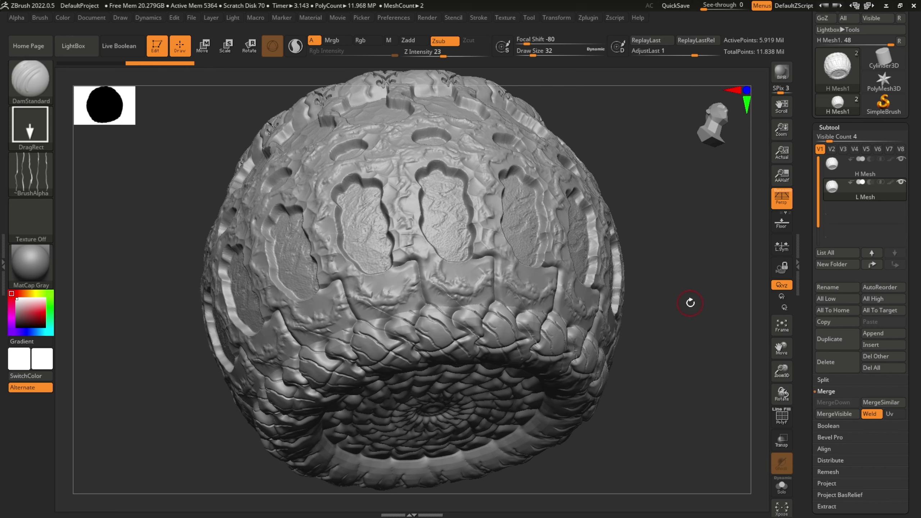
Make L Mesh the active subtool with H Mesh hidden, and display its polygroups with PolyFrame
left_click(890, 200)
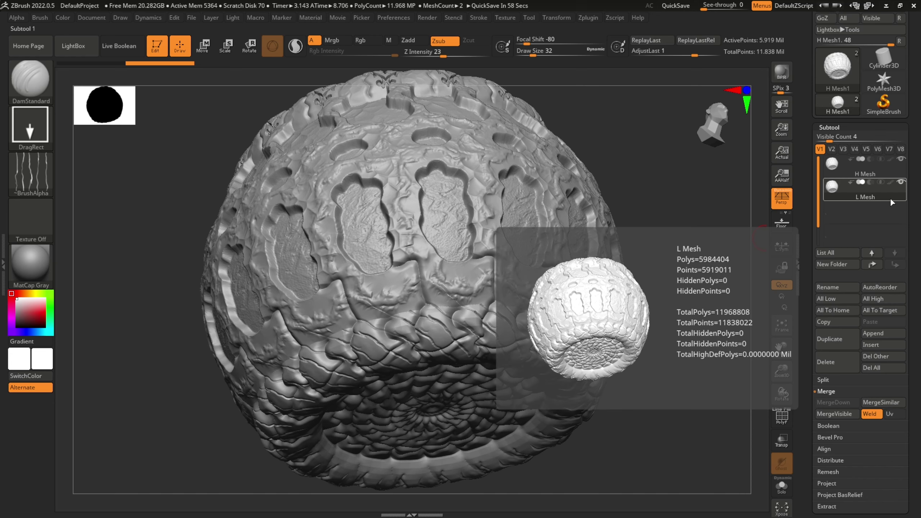
left_click(880, 169)
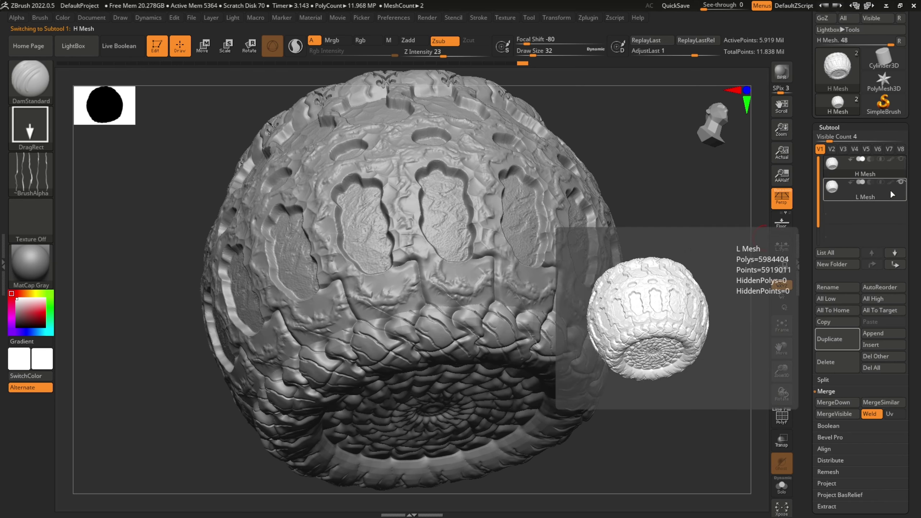
left_click(890, 189)
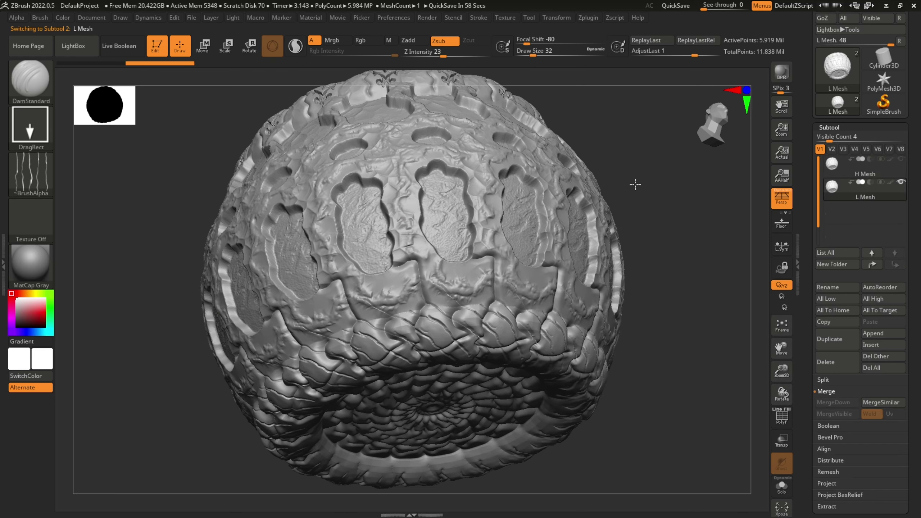
left_click_drag(633, 184, 632, 210)
key("f")
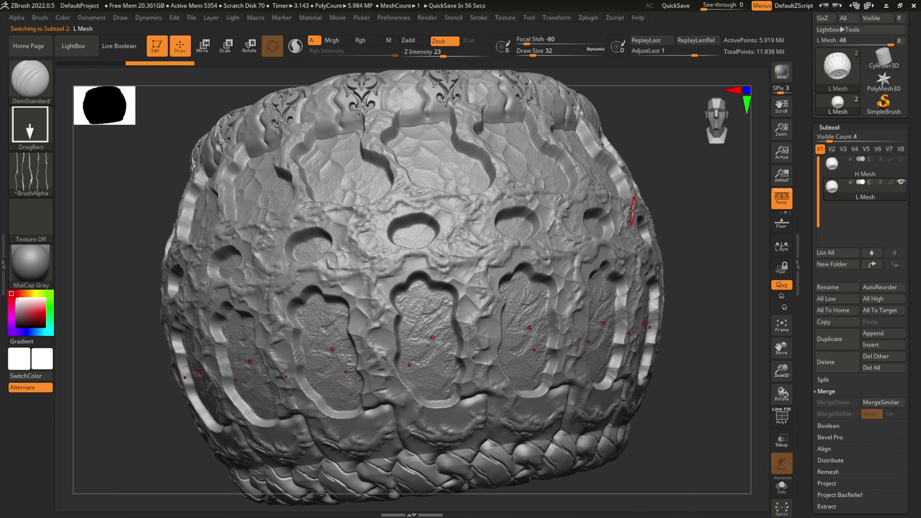
mouse_move(666, 177)
left_mouse_down("alt")
mouse_move(573, 179)
mouse_move(665, 178)
left_mouse_up("alt")
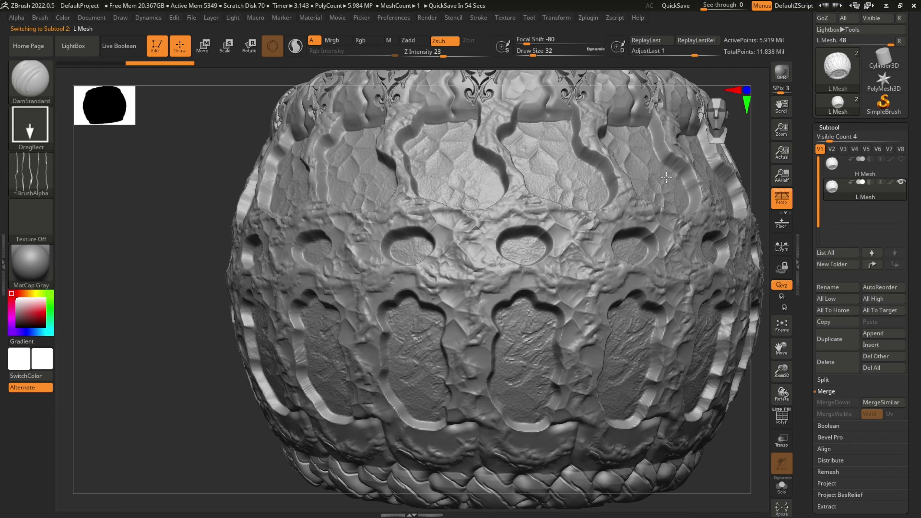
key("f")
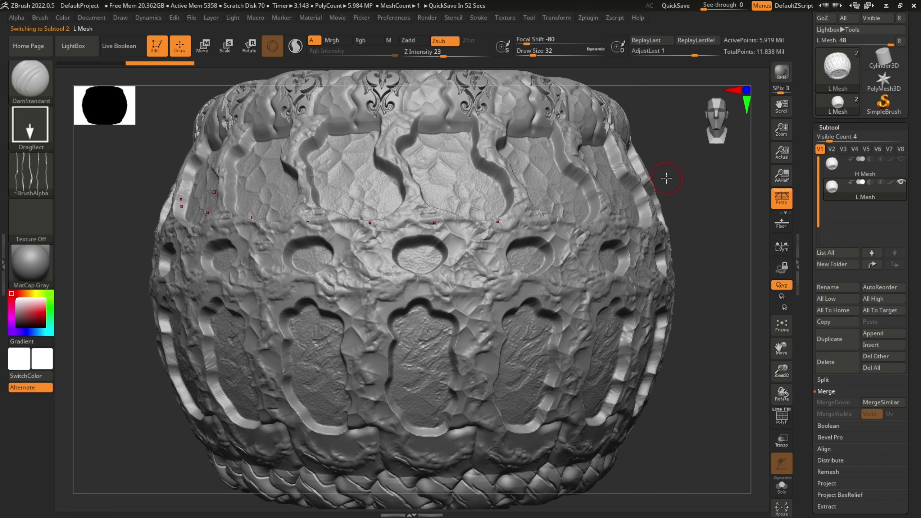
key("shift")
key("shift+f")
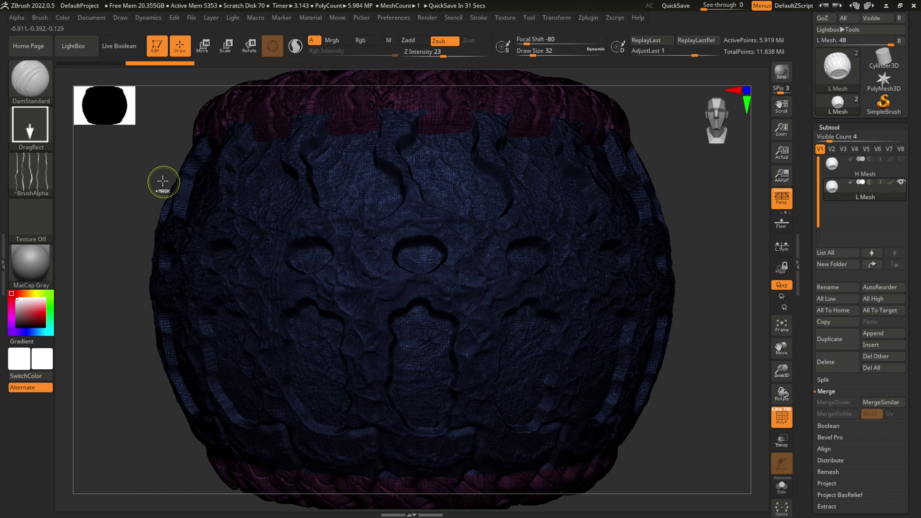
Set the masking brush to MaskLasso
key("ctrl+shift")
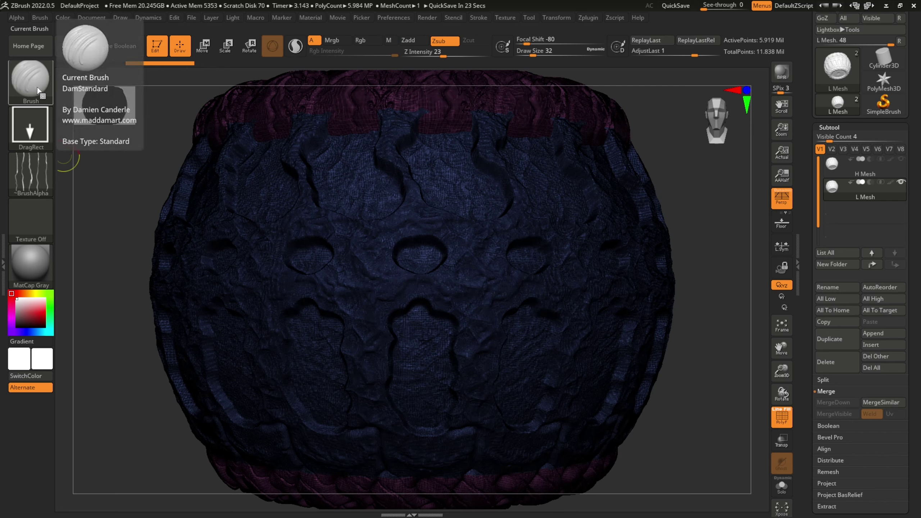
key("ctrl")
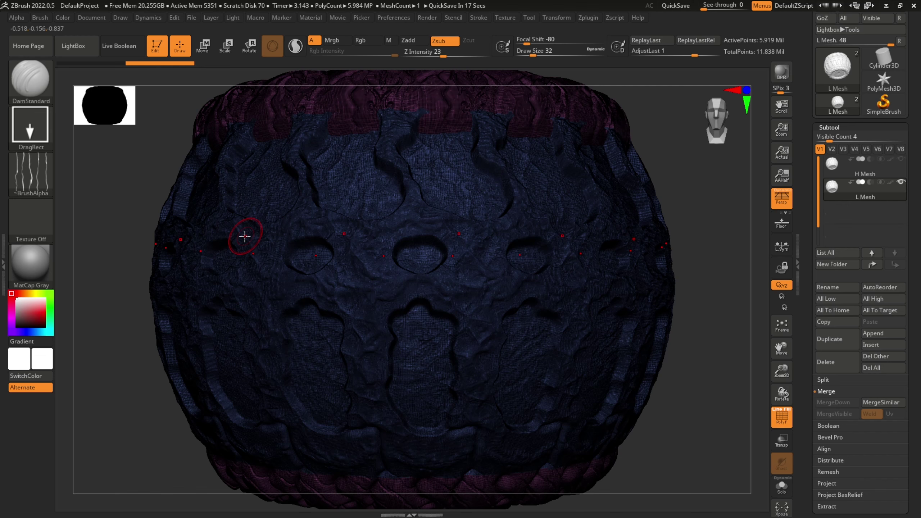
key("ctrl")
key("ctrl")
key("ctrl")
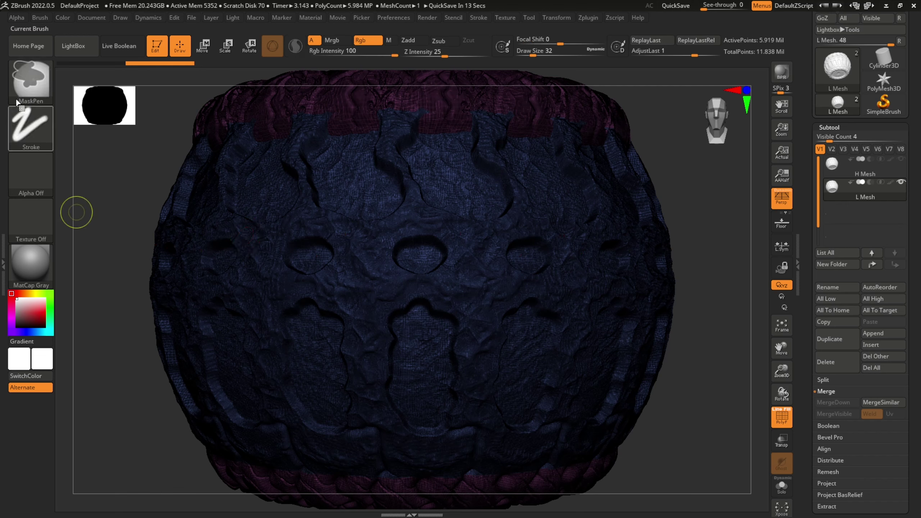
left_click(36, 86)
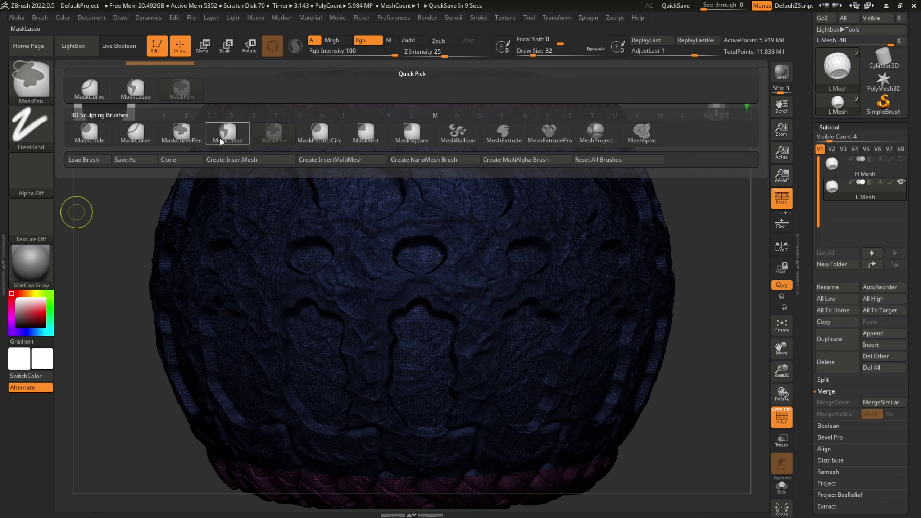
mouse_move(241, 142)
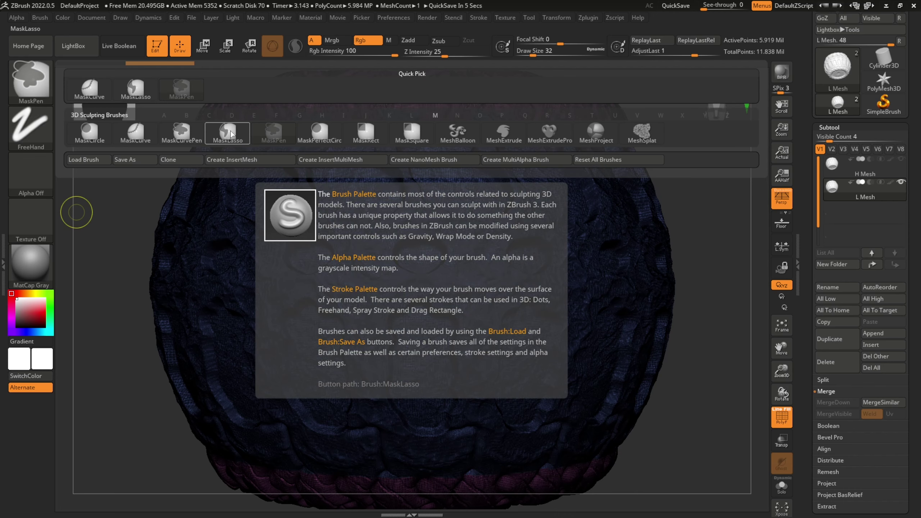
left_click(233, 132)
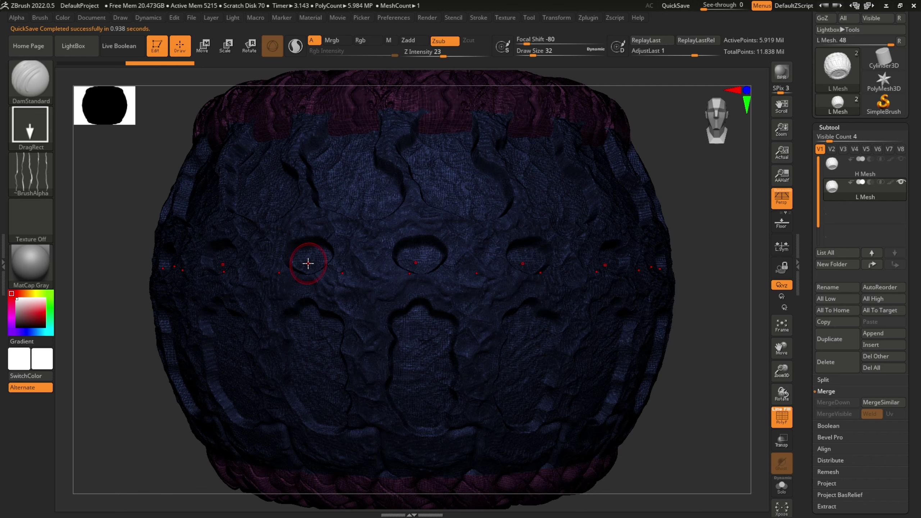
Lasso-mask a large area on the left side of the vessel's body and convert it into a new polygroup
mouse_move(159, 143)
left_mouse_down("ctrl")
mouse_move(211, 147)
mouse_move(318, 253)
mouse_move(266, 412)
left_mouse_up("ctrl")
left_click_drag(192, 467, 162, 473, "ctrl")
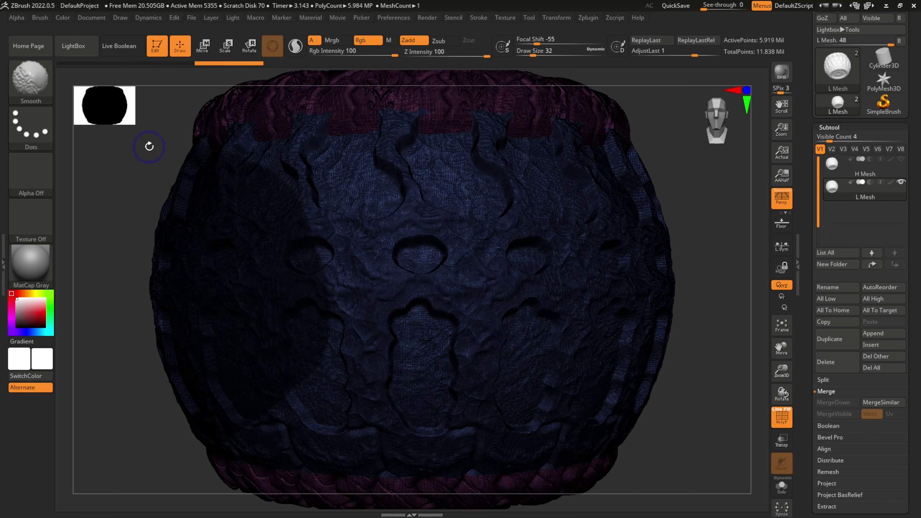
left_click(149, 147, "ctrl")
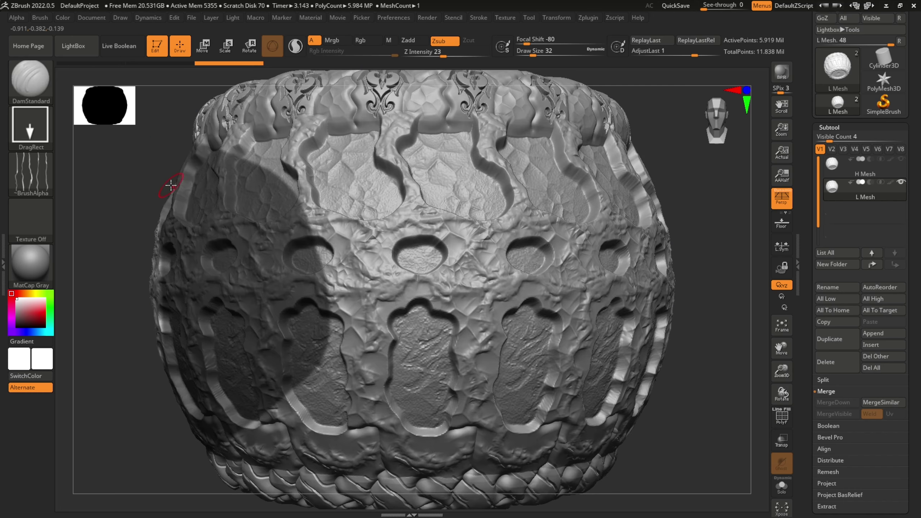
key("shift")
key("shift+f")
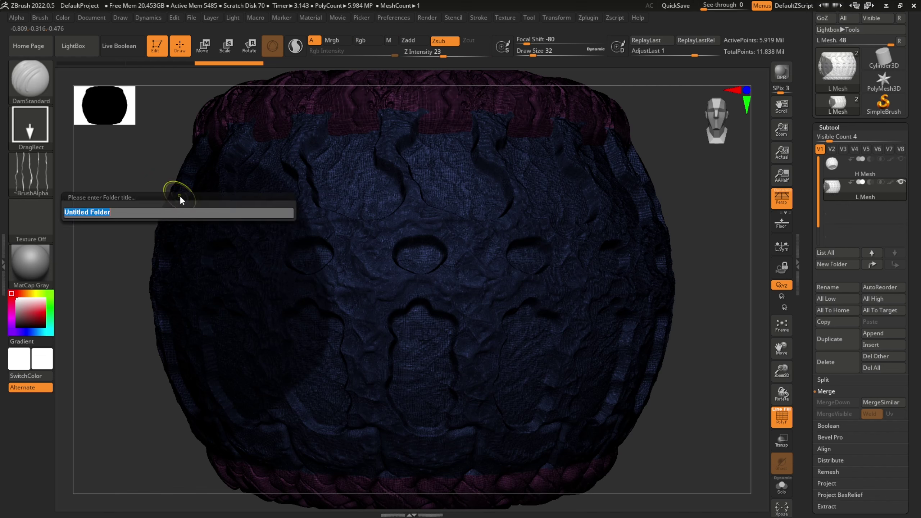
key("Escape")
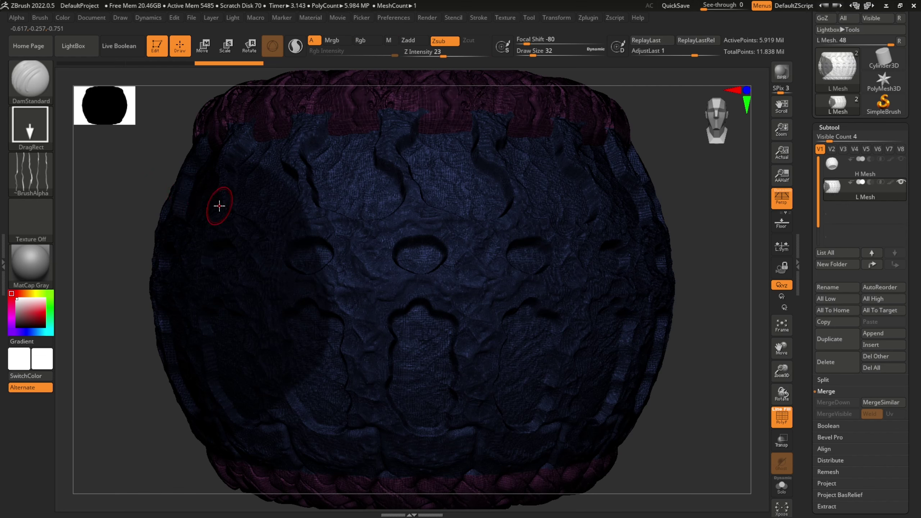
key("ctrl+w")
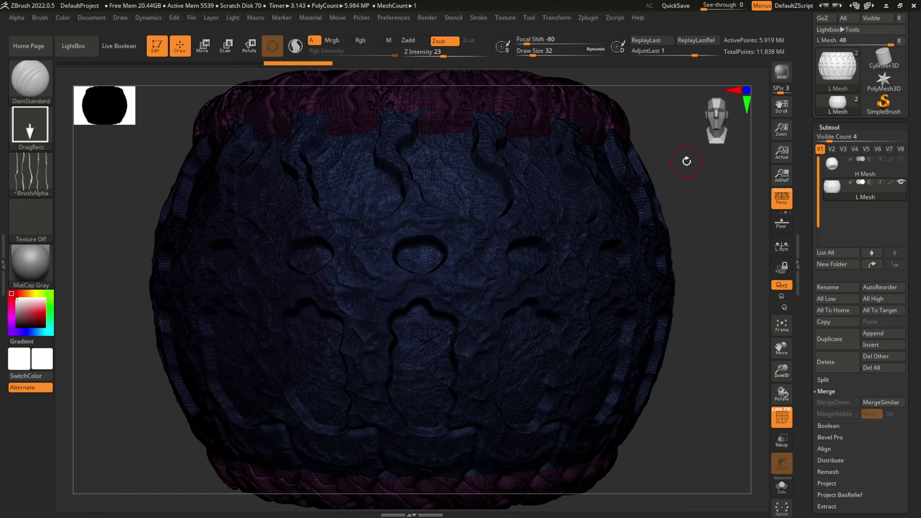
Lasso-mask the right side of the vessel's body and convert it into a separate polygroup
key("ctrl")
mouse_move(683, 146)
left_mouse_down("ctrl")
mouse_move(557, 177)
mouse_move(537, 333)
mouse_move(623, 453)
mouse_move(672, 477)
mouse_move(689, 475)
left_mouse_up("ctrl")
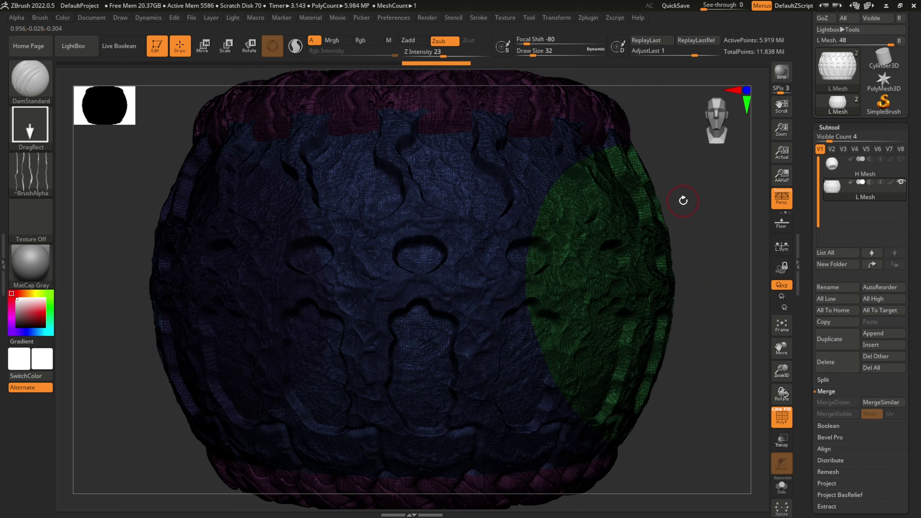
key("ctrl")
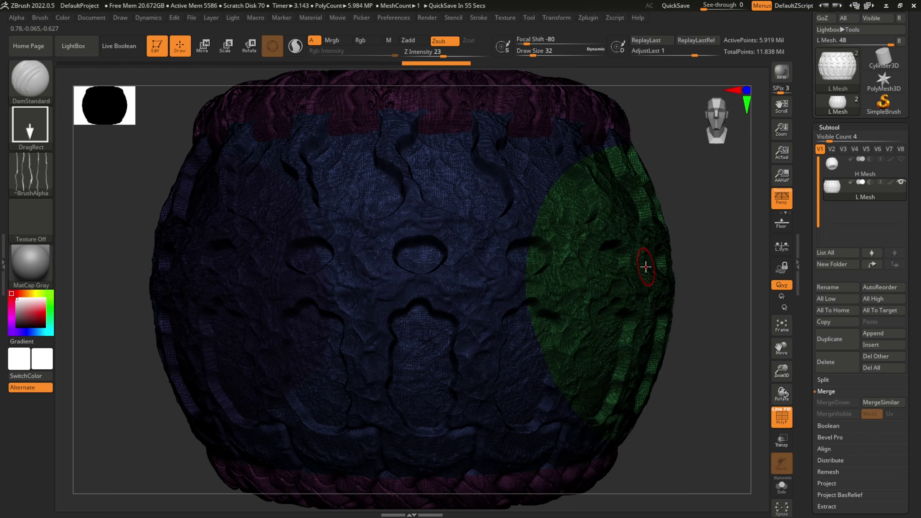
mouse_move(670, 164)
left_mouse_down("ctrl")
mouse_move(135, 56)
mouse_move(119, 97)
left_mouse_up("ctrl")
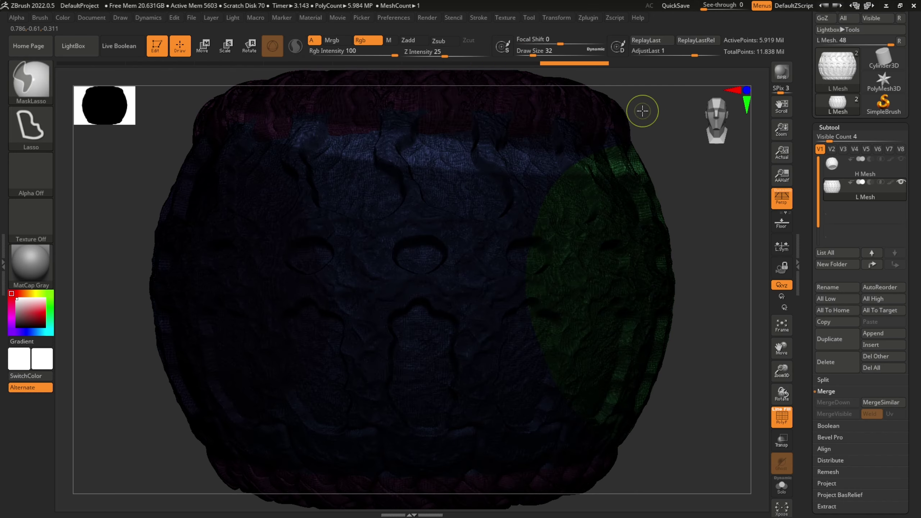
left_click_drag(684, 127, 657, 124, "ctrl")
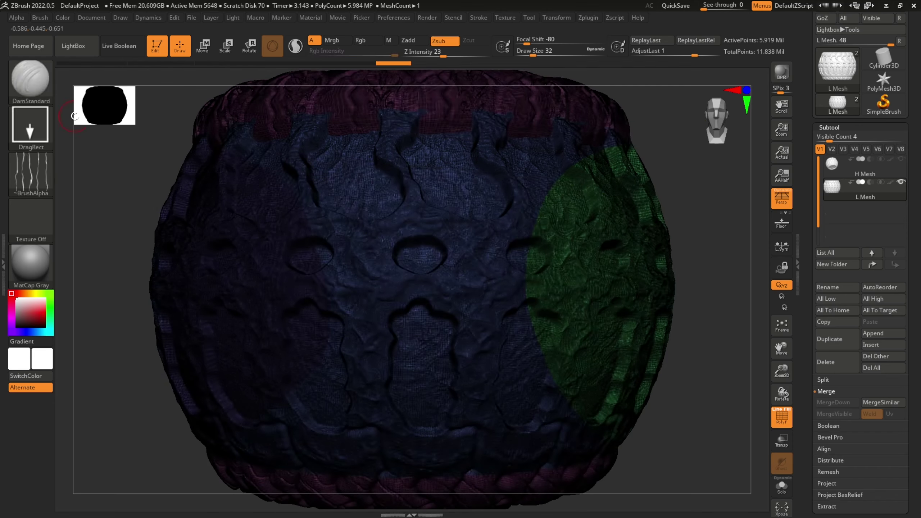
Set the masking brush to MaskSquare and mask a small rectangular area across the middle of the vessel's upper rim
left_click(34, 131, "ctrl")
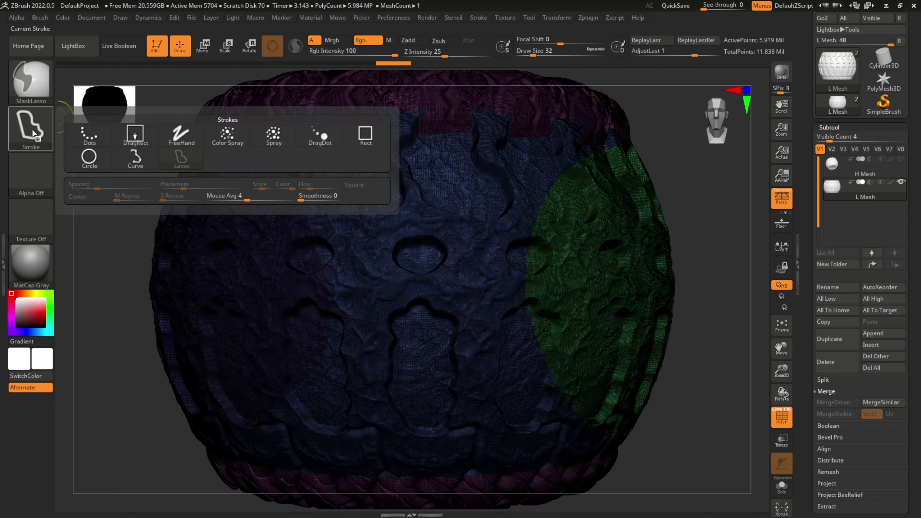
left_click(22, 69, "ctrl")
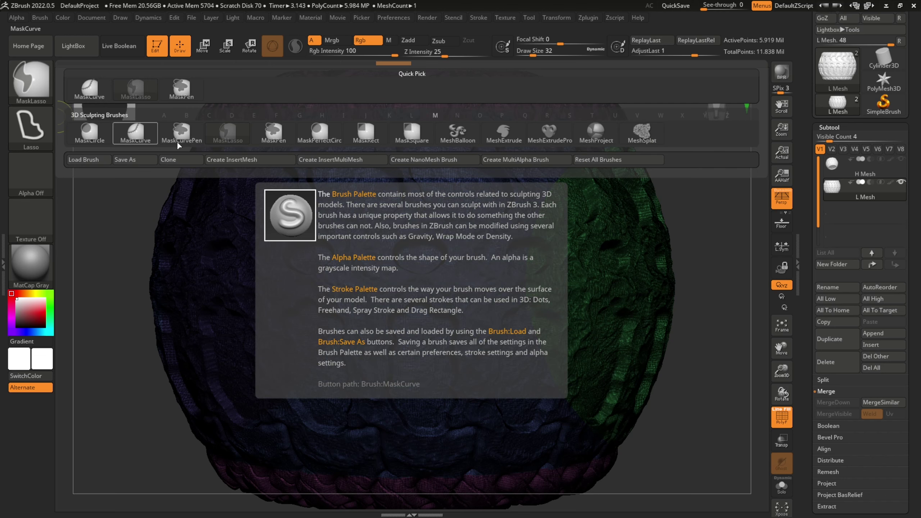
left_click(372, 134)
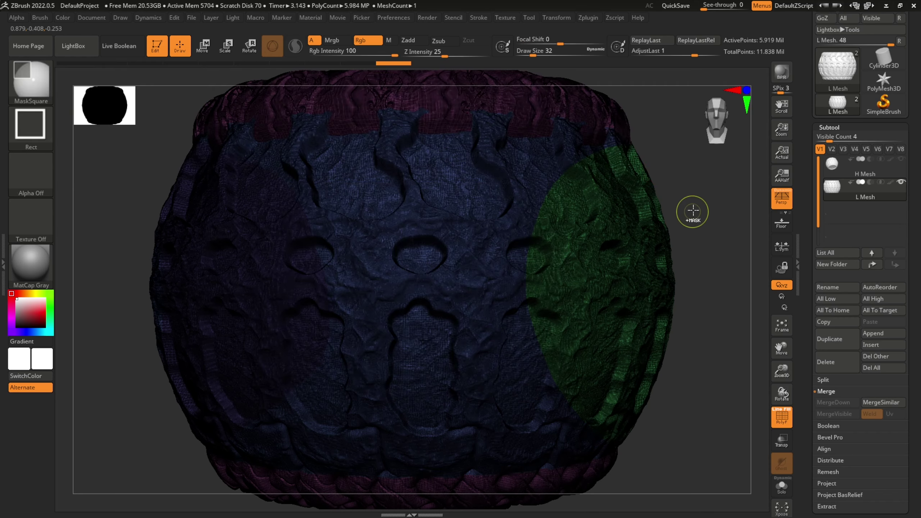
right_click_drag(692, 212, 694, 172, "ctrl")
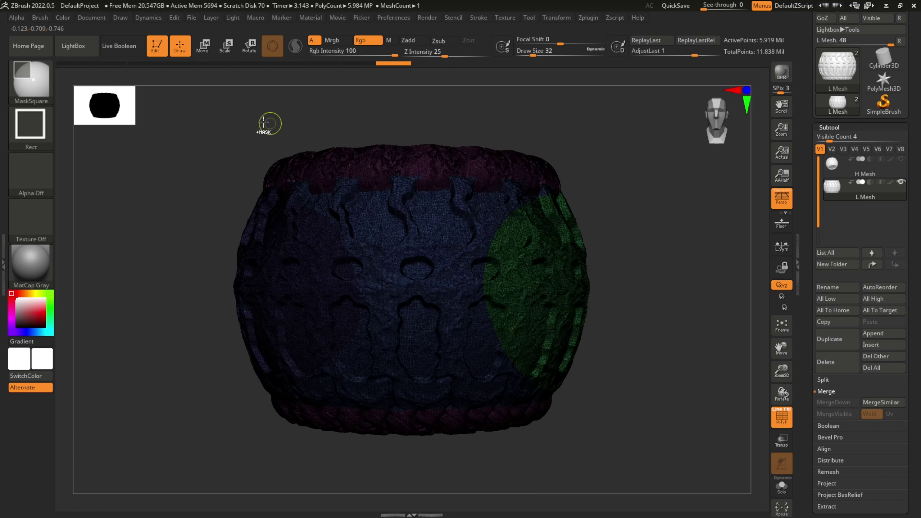
left_click_drag(210, 126, 288, 156, "ctrl")
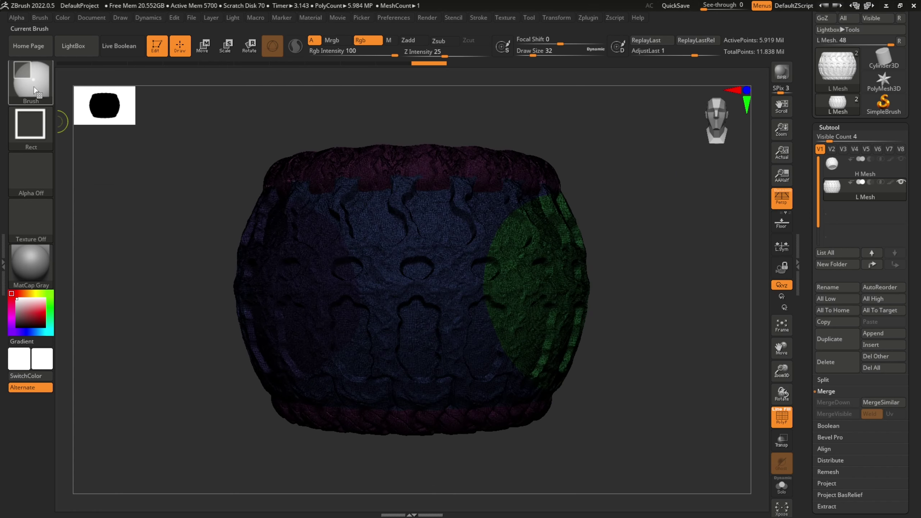
mouse_move(432, 166)
left_mouse_down("ctrl")
mouse_move(593, 199)
mouse_move(516, 191)
mouse_move(426, 200)
left_mouse_up("ctrl")
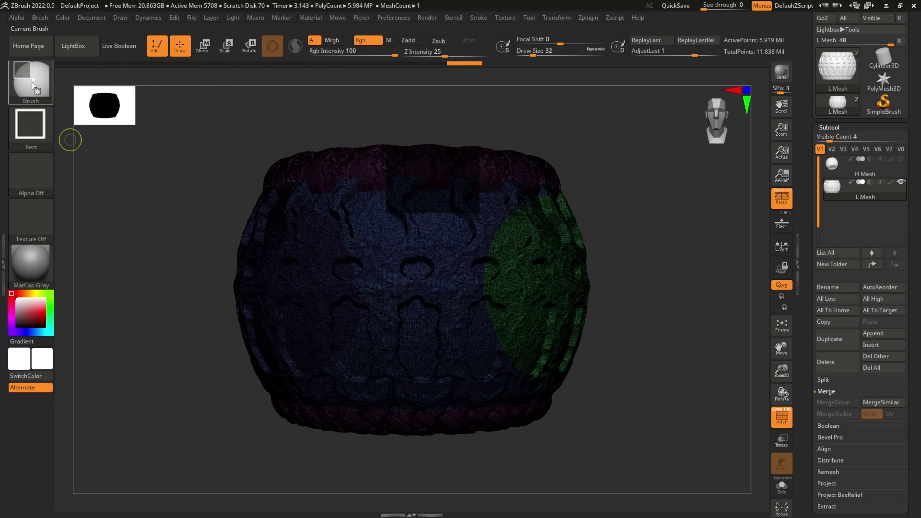
Set the masking brush to MaskCircle, mask the vessel's whole upper band, and convert it into a new polygroup
left_click(21, 88)
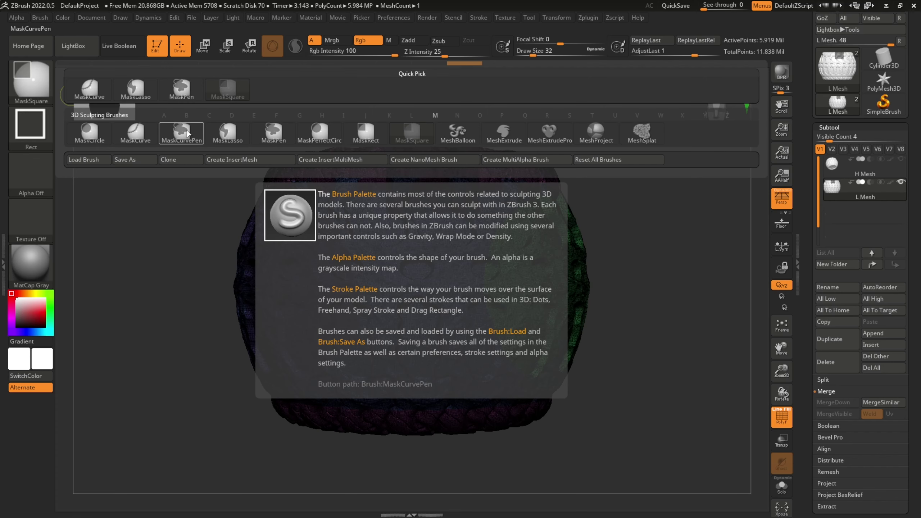
left_click(91, 135)
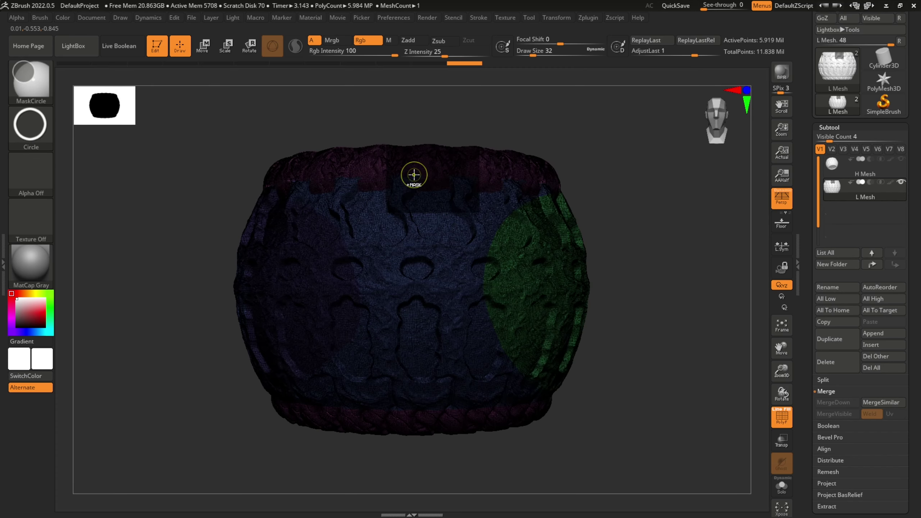
mouse_move(414, 174)
left_mouse_down()
mouse_move(590, 239)
mouse_move(551, 260)
mouse_move(576, 227)
left_mouse_up()
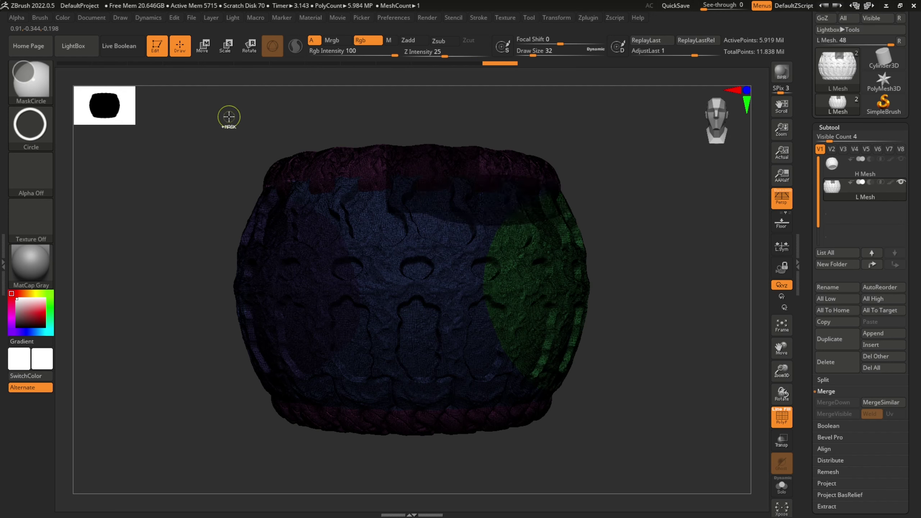
left_click_drag(229, 116, 604, 225)
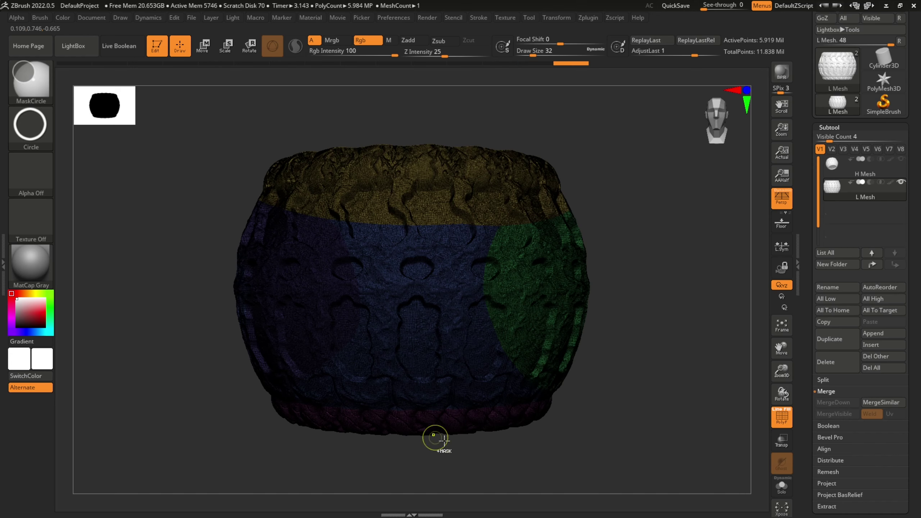
Mask the band around the vessel's base with the circular mask and convert it into its own polygroup
left_click_drag(412, 404, 475, 454, "ctrl")
left_click_drag(378, 382, 648, 480, "ctrl")
left_click_drag(230, 368, 614, 464, "ctrl")
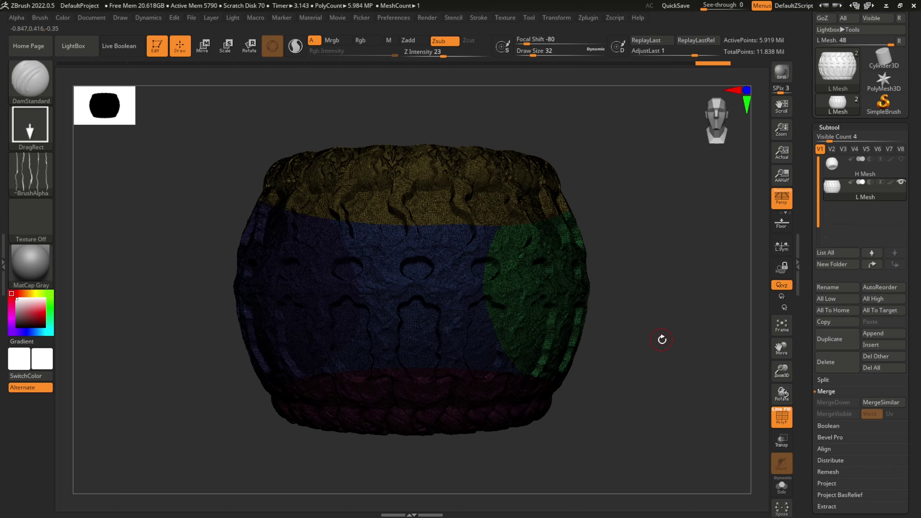
Check the H Mesh subtool against L Mesh and return to L Mesh as the active, visible subtool
mouse_move(657, 329)
left_mouse_down()
mouse_move(573, 329)
mouse_move(670, 333)
mouse_move(657, 335)
left_mouse_up()
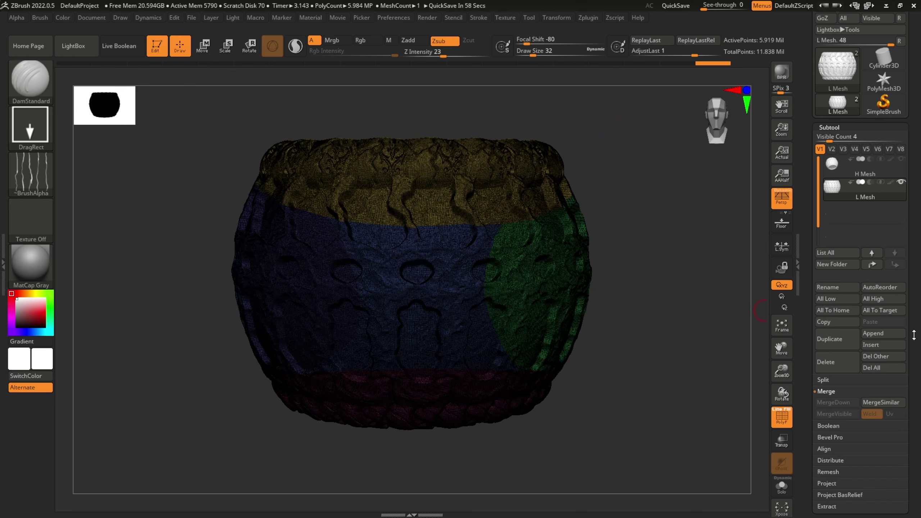
left_click_drag(913, 334, 905, 194)
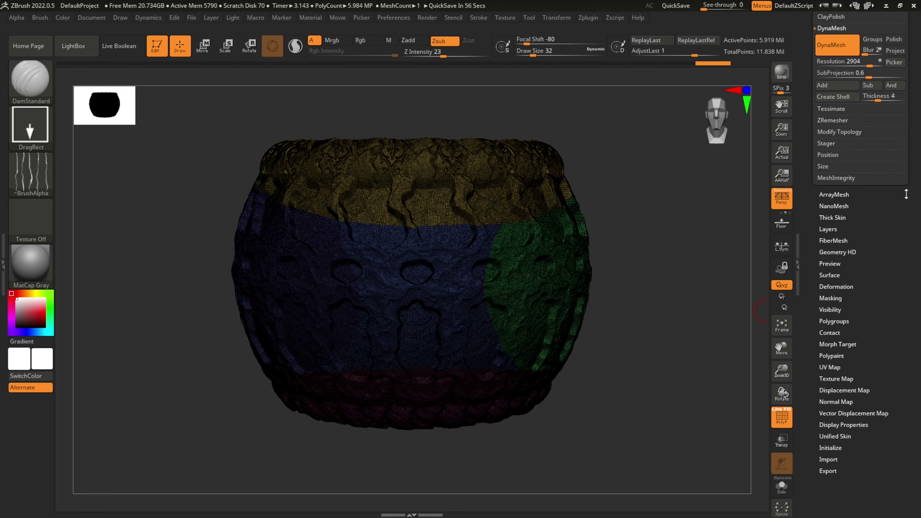
left_click_drag(905, 194, 905, 226)
scroll(905, 226, "up", 10)
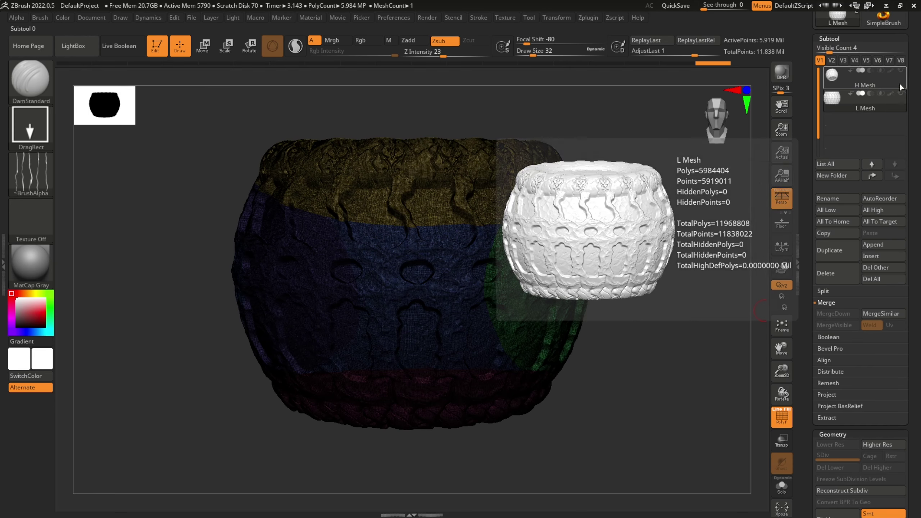
left_click(898, 77)
left_click(894, 106)
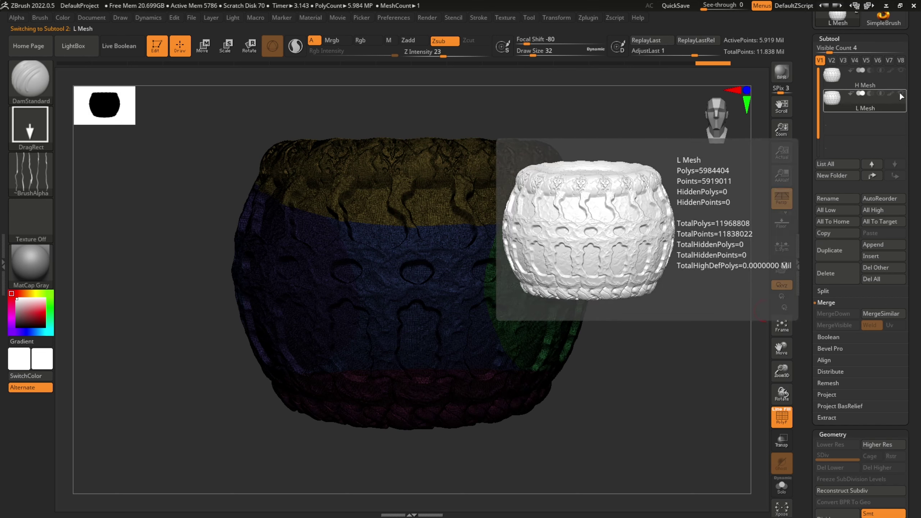
mouse_move(893, 100)
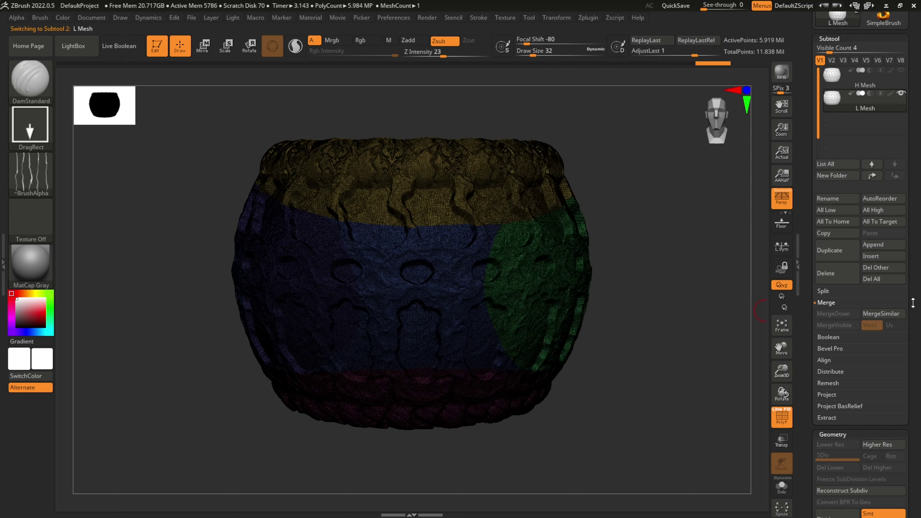
Turn off the PolyFrame display on L Mesh and open the ZRemesher settings
left_click_drag(915, 302, 914, 225)
key("shift+f")
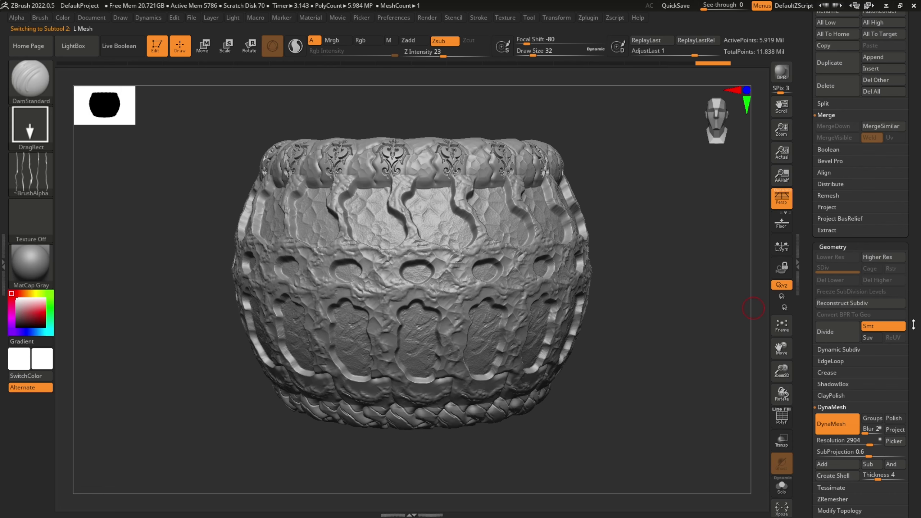
left_click_drag(913, 324, 896, 269)
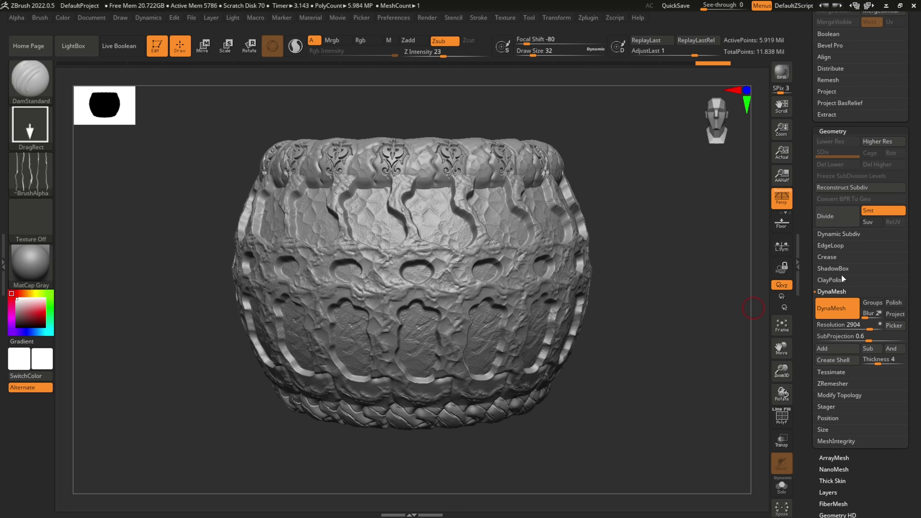
left_click(841, 384)
left_click_drag(909, 339, 906, 236)
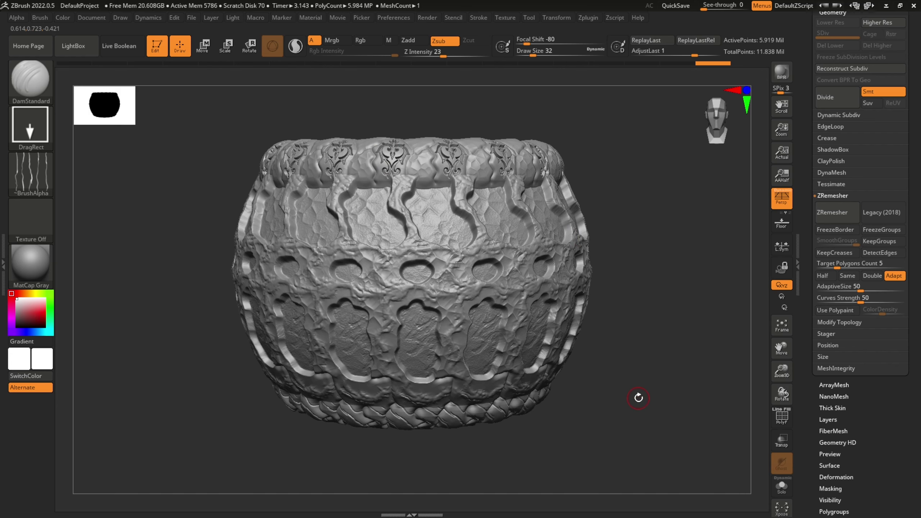
left_click(836, 185)
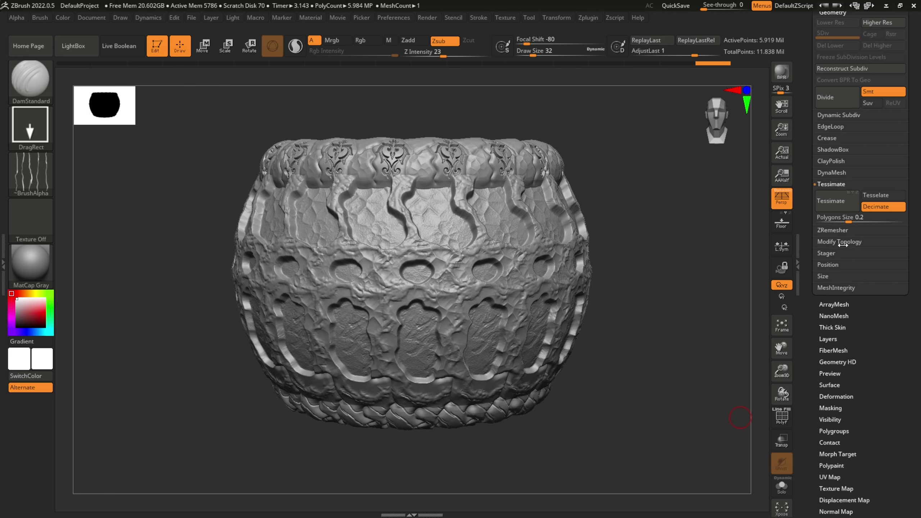
left_click(831, 230)
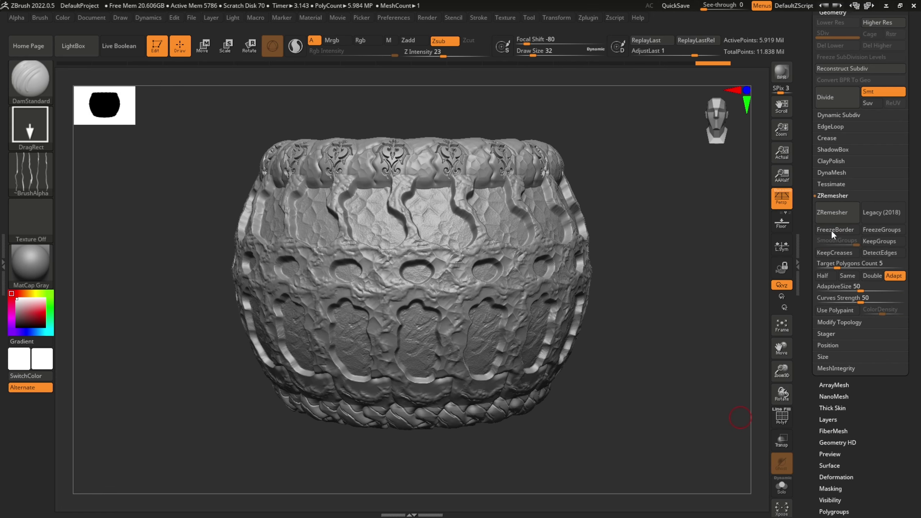
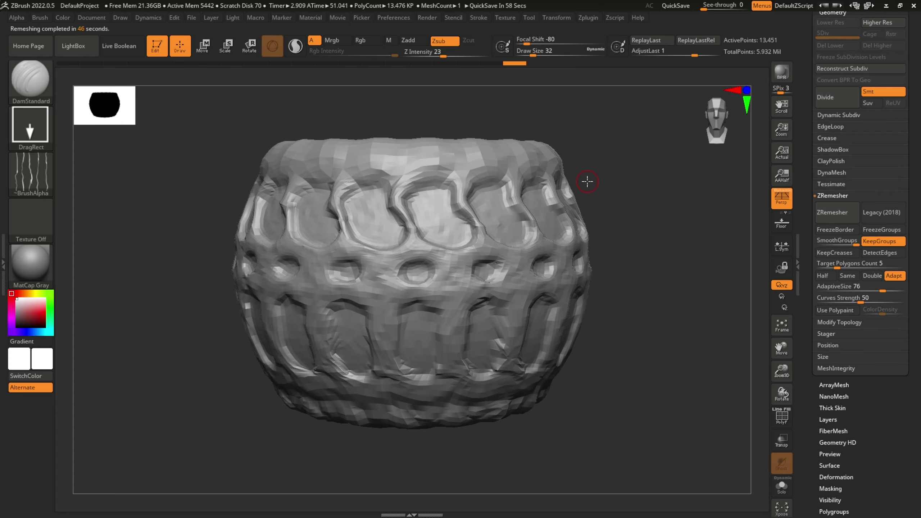
Display PolyFrame on the remeshed L Mesh and examine its topology and polygroup borders from the side, base and top
left_click_drag(615, 301, 652, 307, "alt")
key("f")
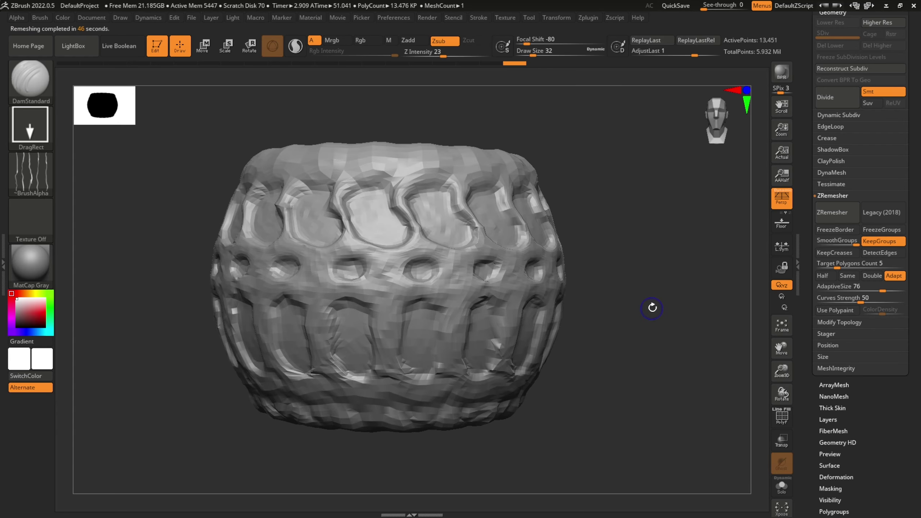
key("shift+f")
left_click_drag(662, 288, 640, 214)
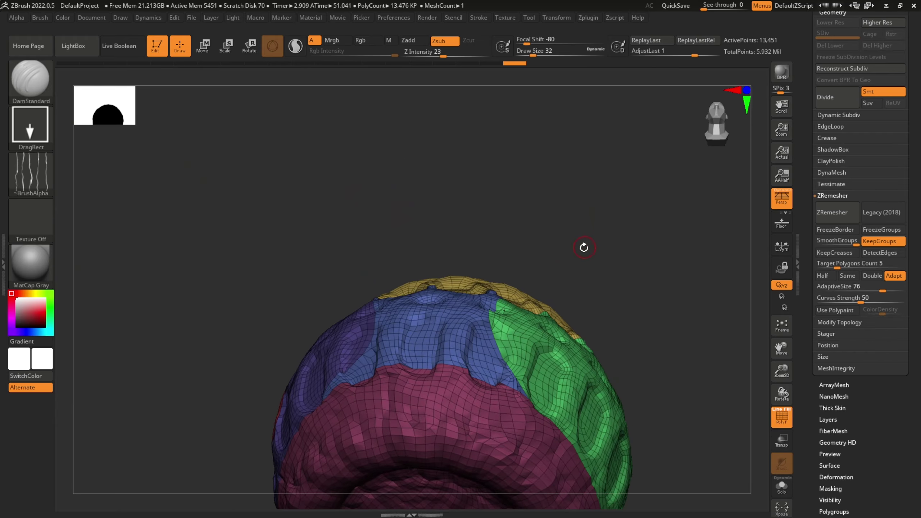
key("f")
left_click_drag(654, 430, 641, 500)
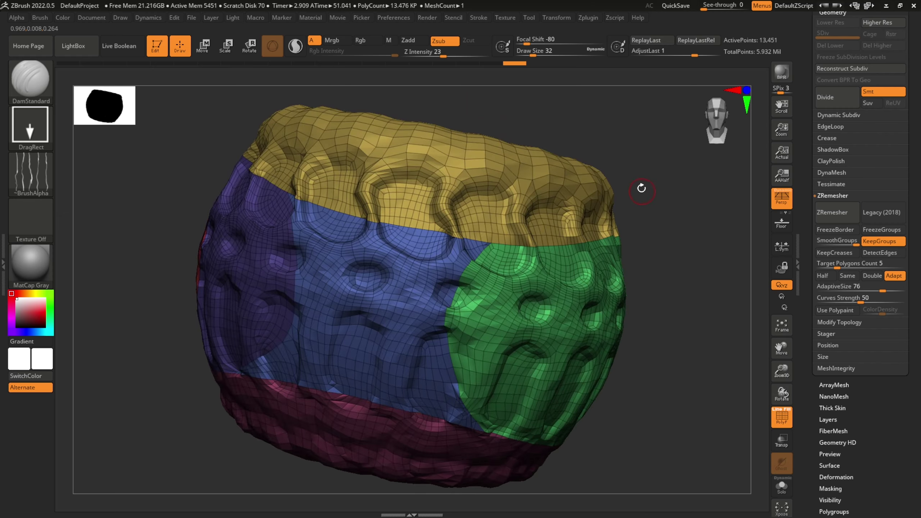
left_click_drag(647, 162, 605, 92)
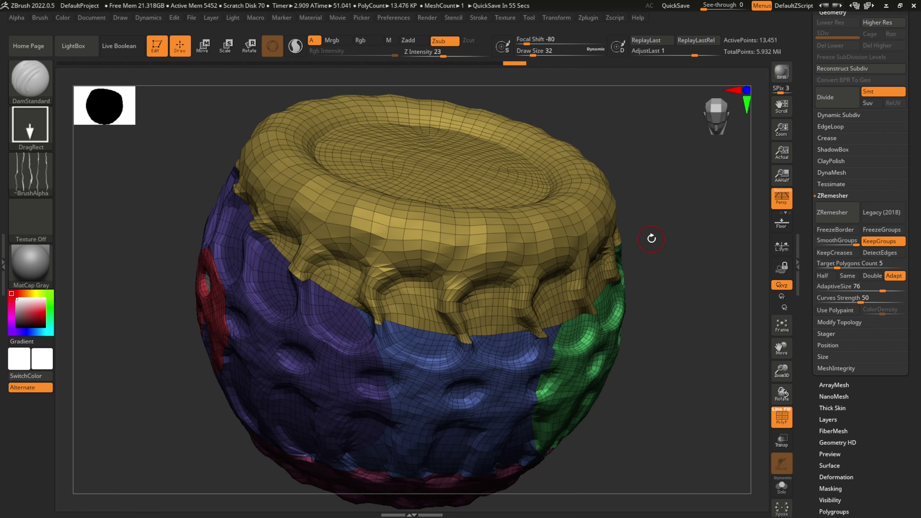
mouse_move(656, 227)
left_mouse_down()
mouse_move(601, 228)
mouse_move(639, 249)
mouse_move(712, 208)
left_mouse_up()
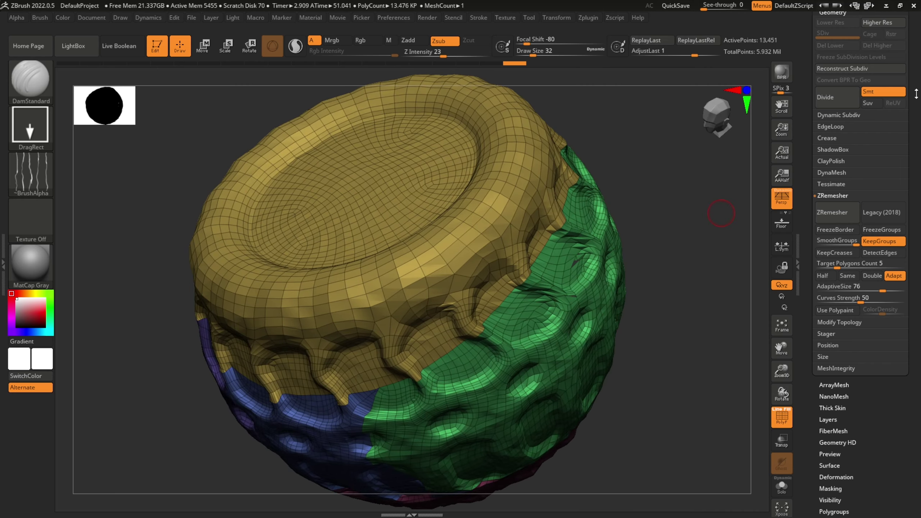
Make H Mesh the visible active subtool and isolate it with Solo, with its PolyFrame display off
scroll(912, 170, "up", 5)
scroll(913, 171, "up", 10)
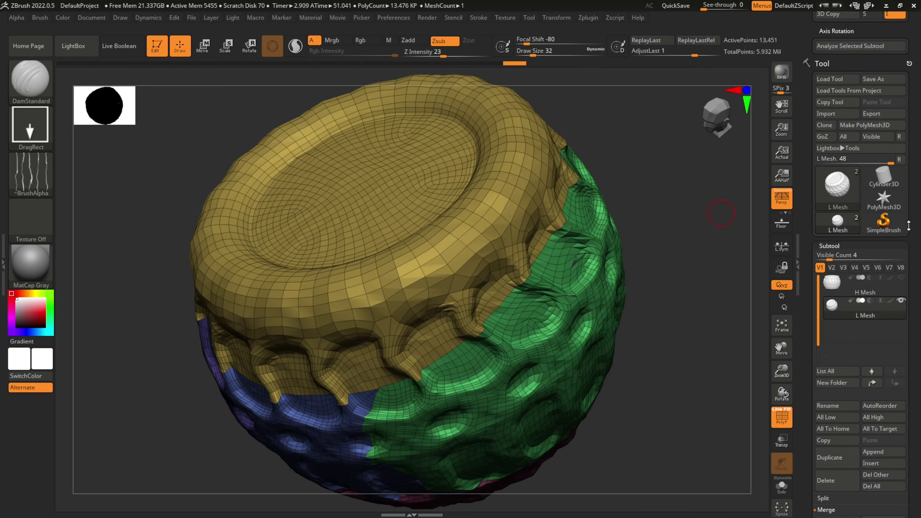
left_click(900, 279)
left_click(894, 287)
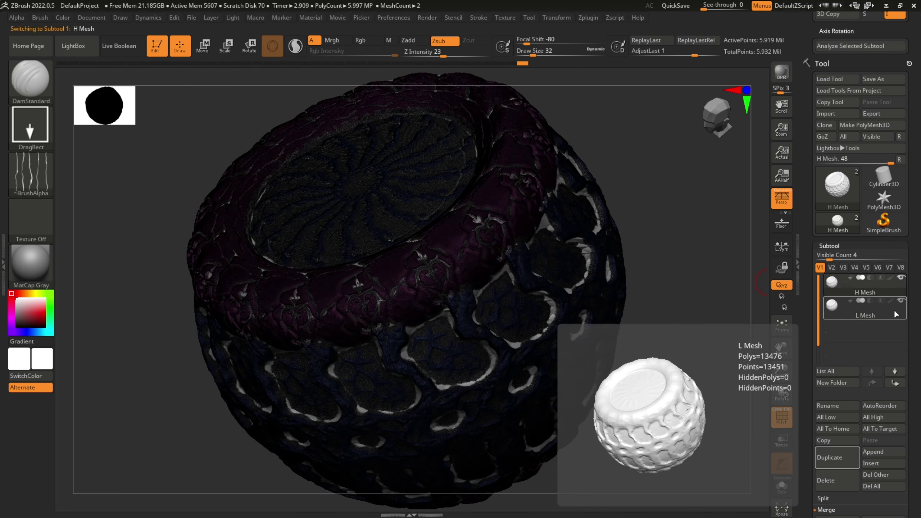
left_click(781, 486)
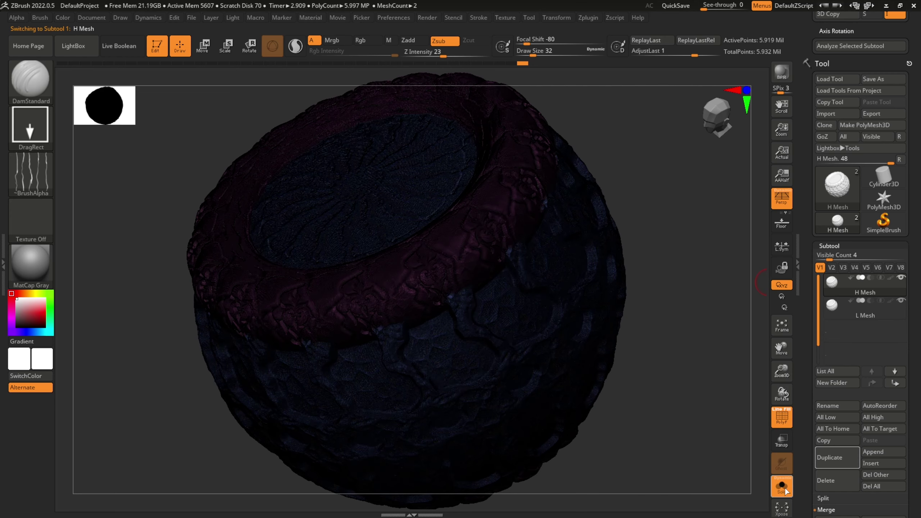
key("shift+f")
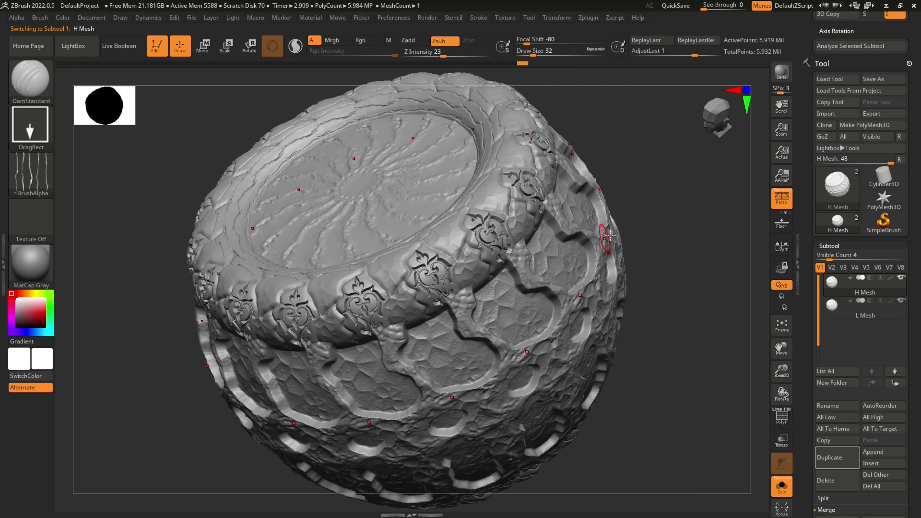
mouse_move(626, 205)
left_mouse_down("shift")
mouse_move(654, 168)
mouse_move(699, 210)
left_mouse_up("shift")
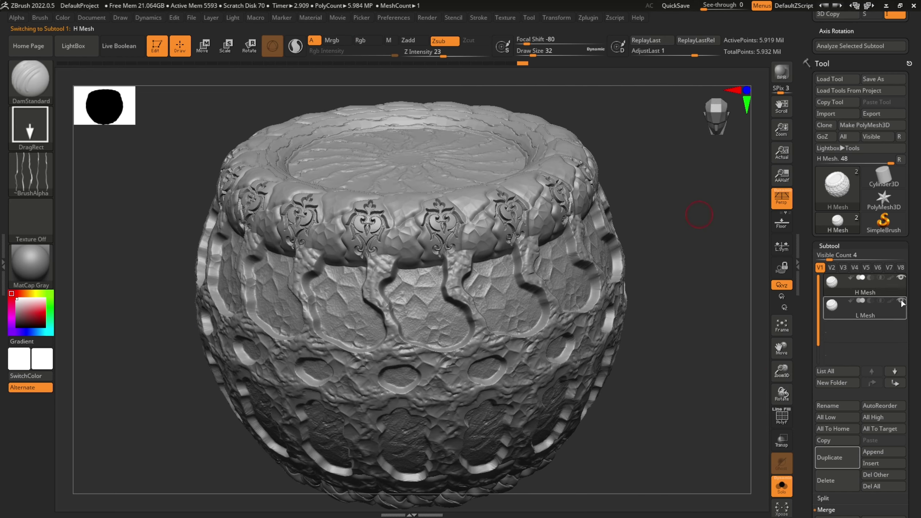
Alternate between the H Mesh and L Mesh subtools to compare their detail, finishing with L Mesh active
left_click(889, 308)
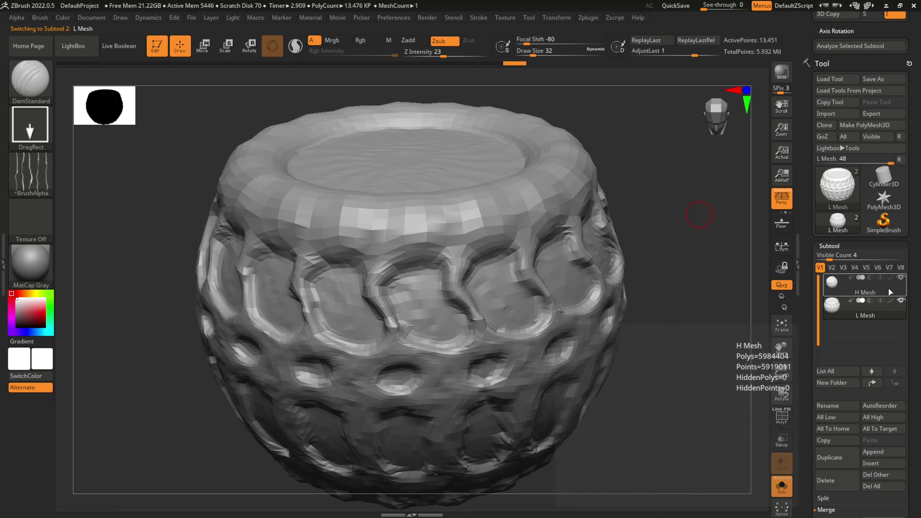
left_click(888, 289)
left_click(890, 312)
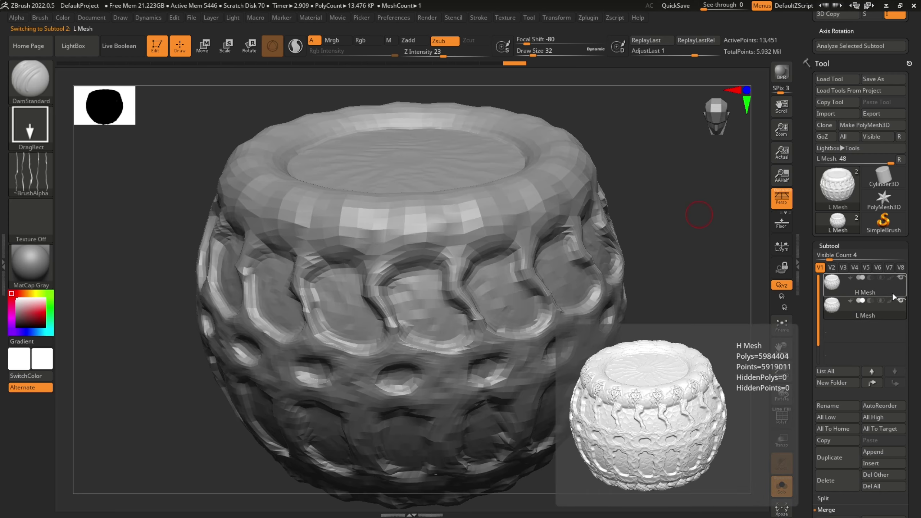
left_click(892, 293)
left_click(891, 312)
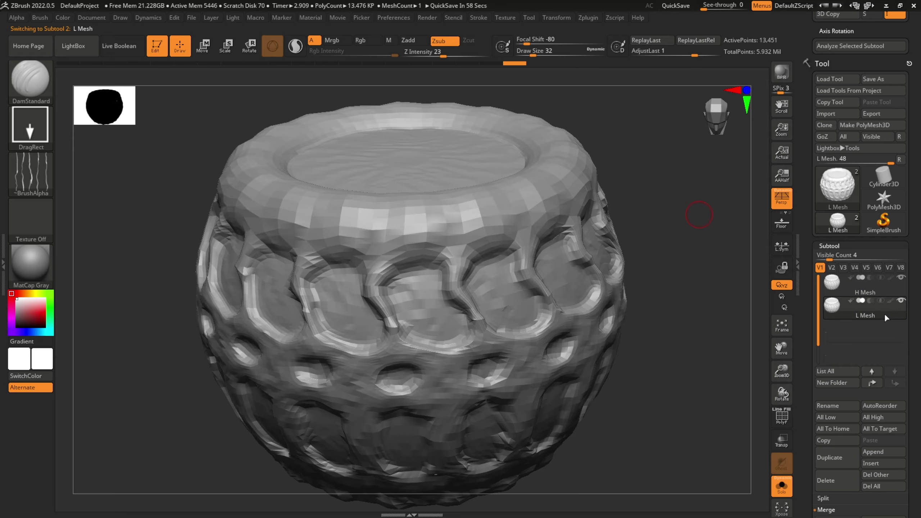
Examine the L Mesh surface from several angles and check the polygon counts of both subtools
left_click_drag(669, 322, 642, 335)
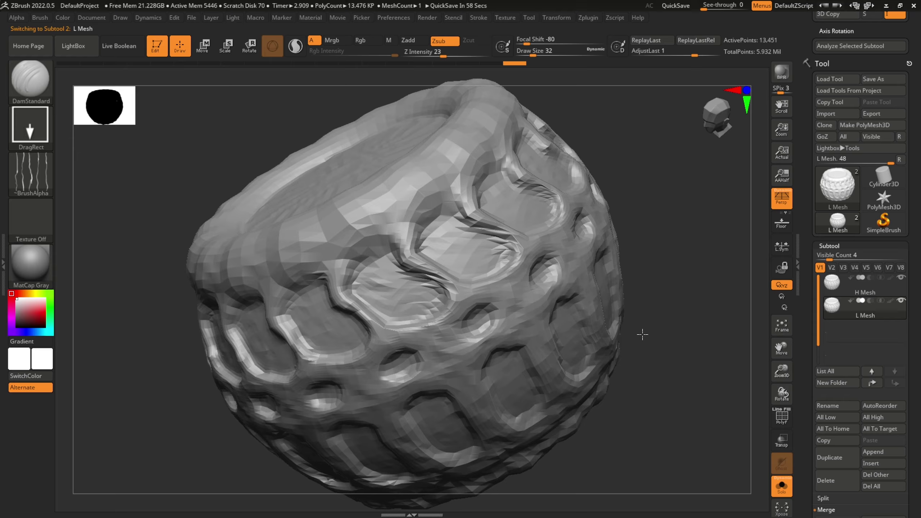
left_click_drag(626, 205, 654, 387)
mouse_move(675, 264)
left_mouse_down()
mouse_move(672, 251)
mouse_move(660, 274)
mouse_move(678, 279)
left_mouse_up()
left_click_drag(680, 314, 680, 298)
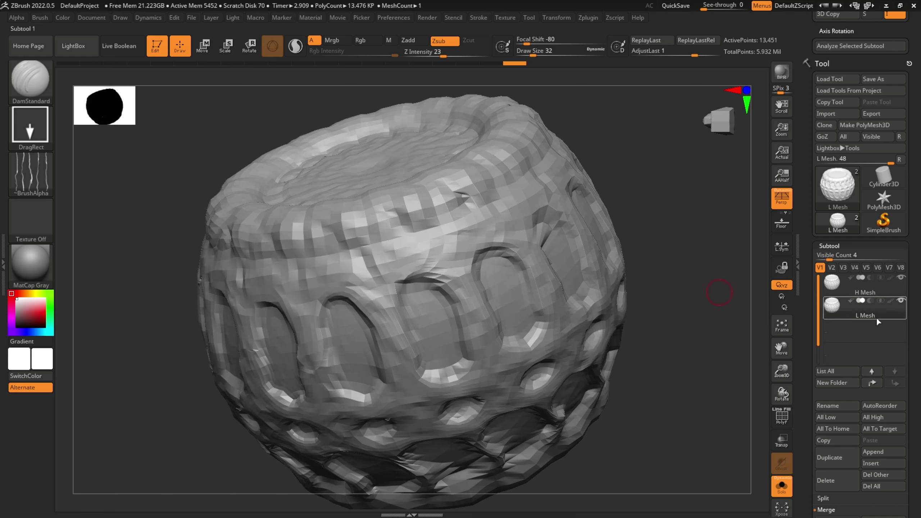
mouse_move(876, 316)
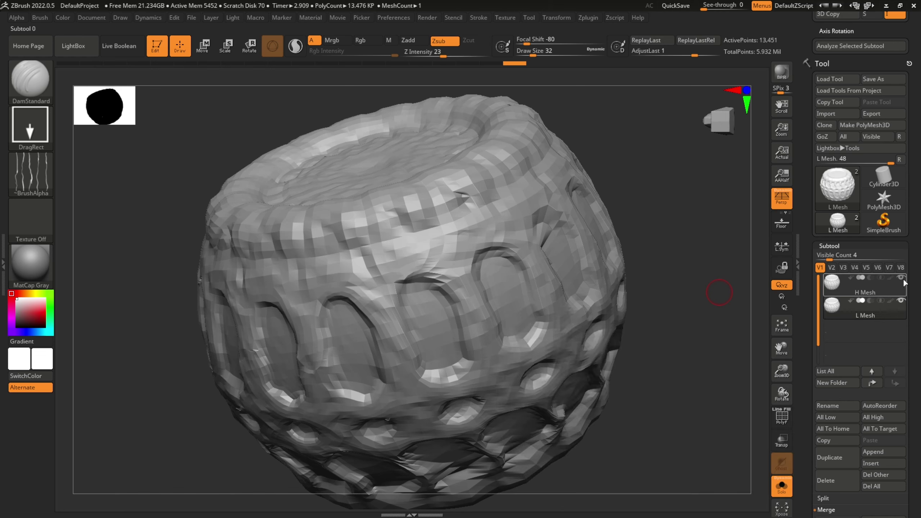
mouse_move(903, 289)
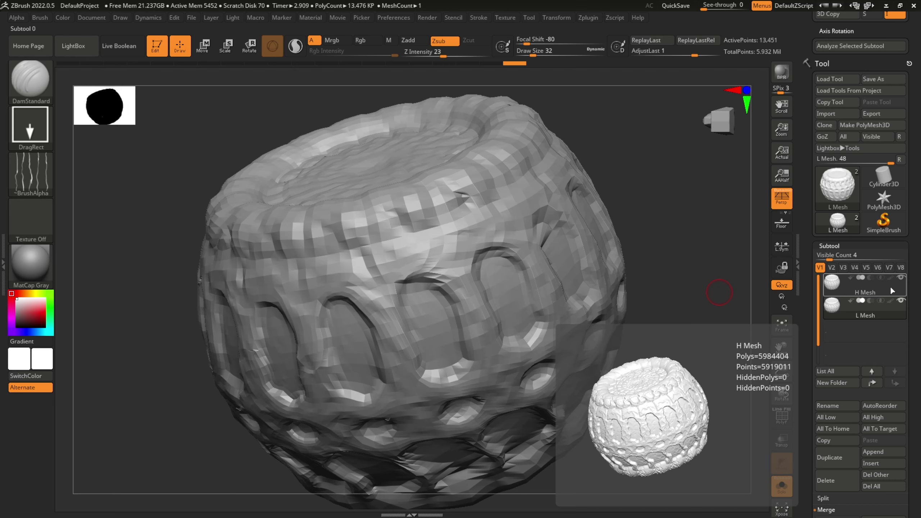
left_click(902, 305)
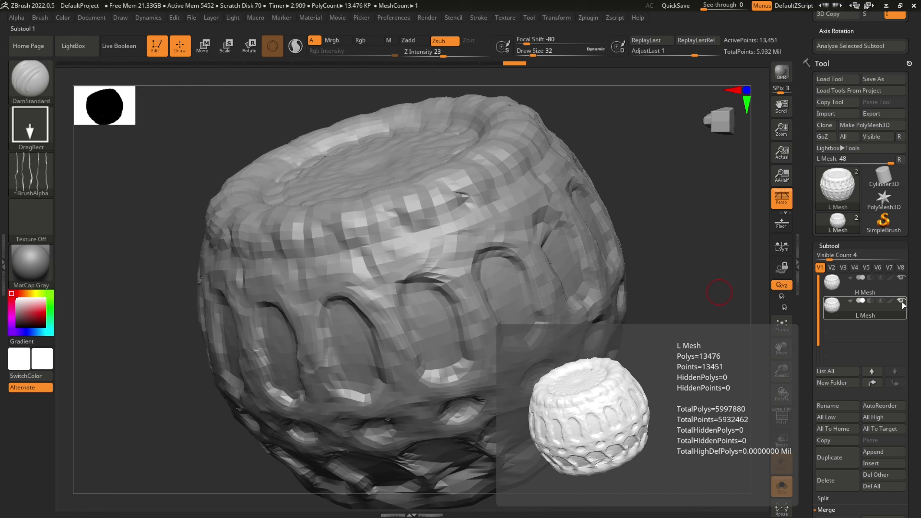
Export the selected H Mesh subtool as a binary FBX file named H Mesh_A in the 23-07-2025 folder
left_click(896, 290)
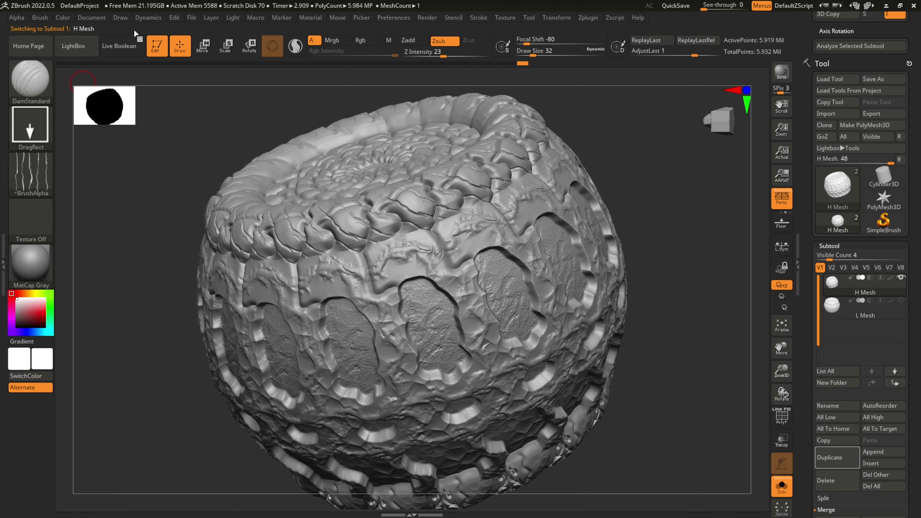
left_click(586, 18)
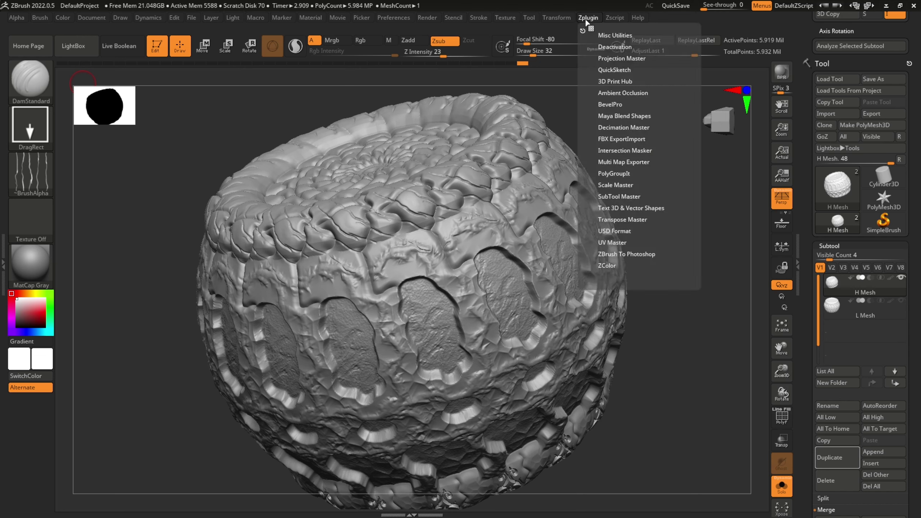
left_click(621, 139)
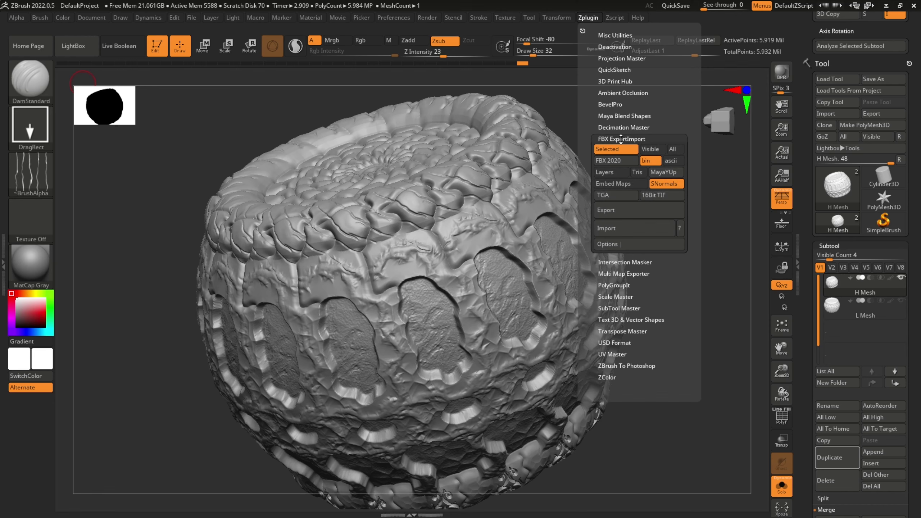
left_click(625, 210)
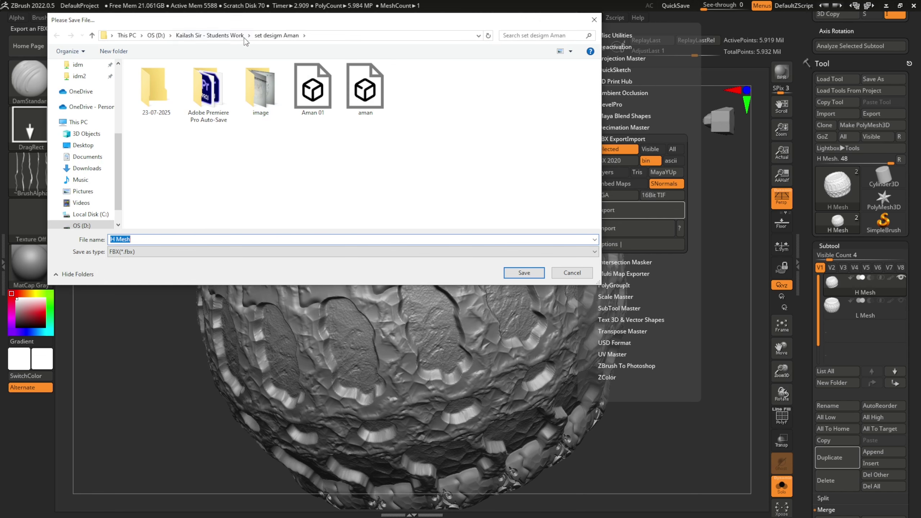
double_click(160, 98)
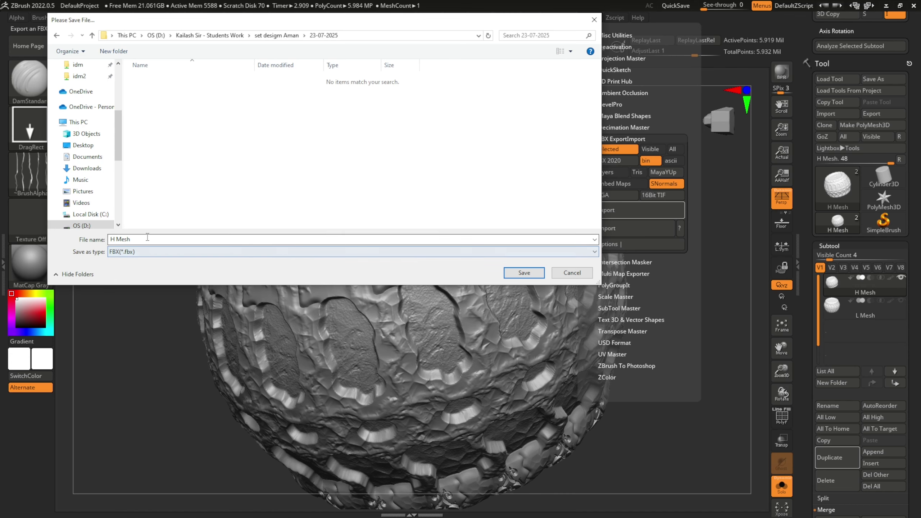
left_click(164, 240)
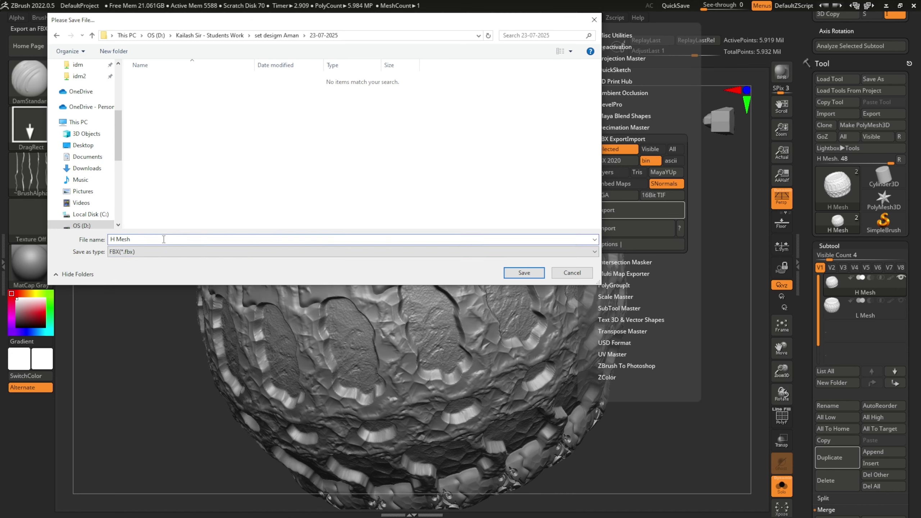
type("_A")
left_click(524, 272)
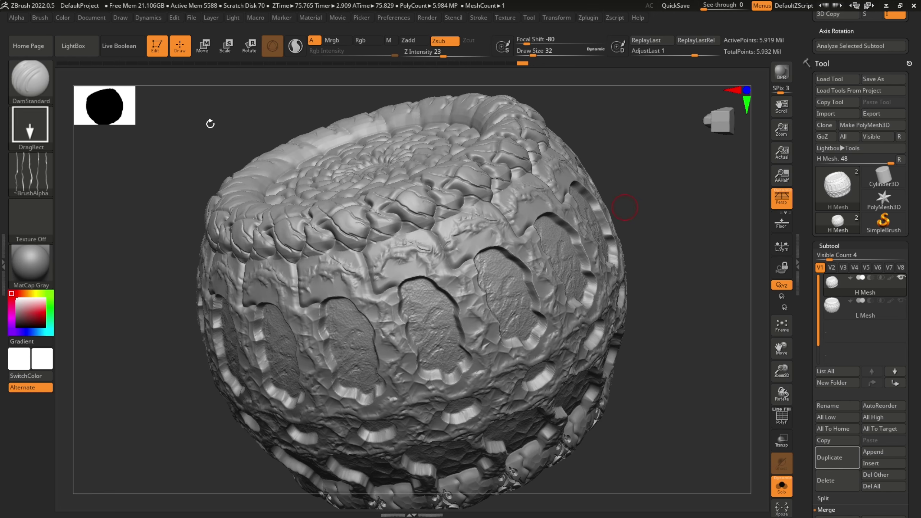
Make L Mesh the active subtool and open the FBX export options for it
left_click(892, 312)
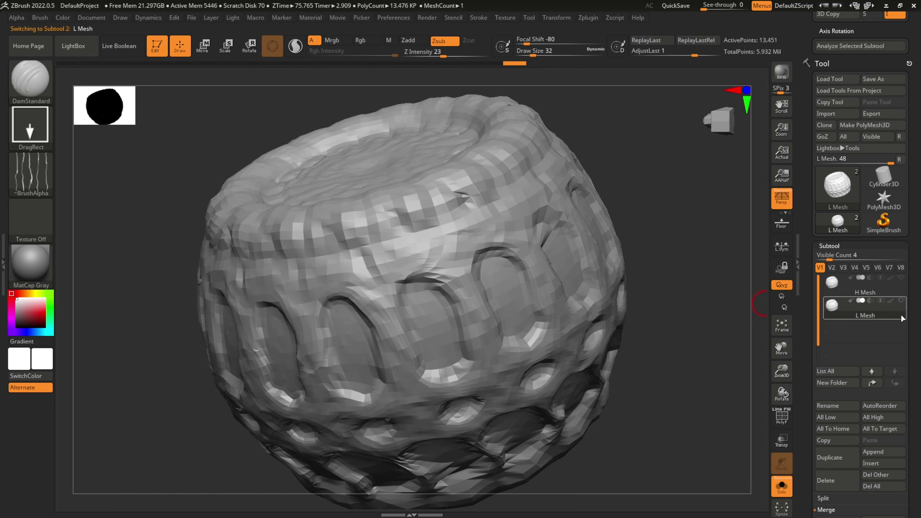
mouse_move(900, 314)
left_click(590, 18)
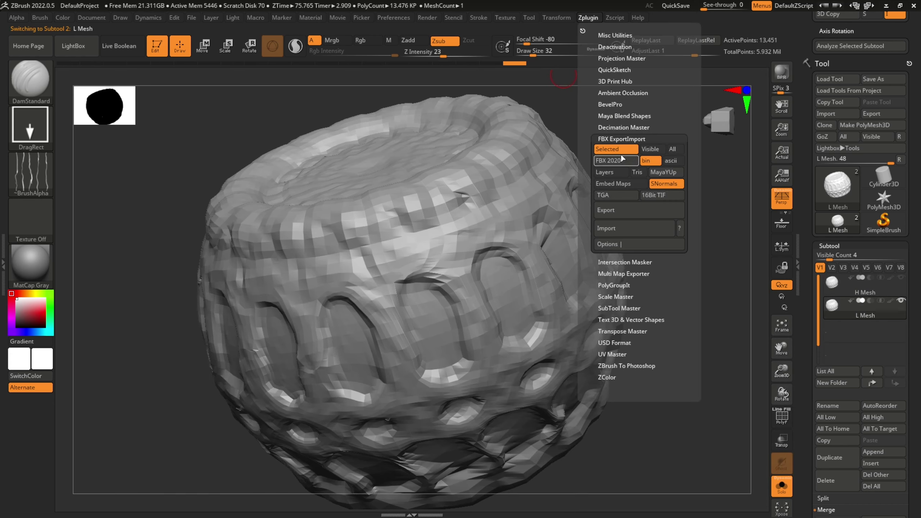